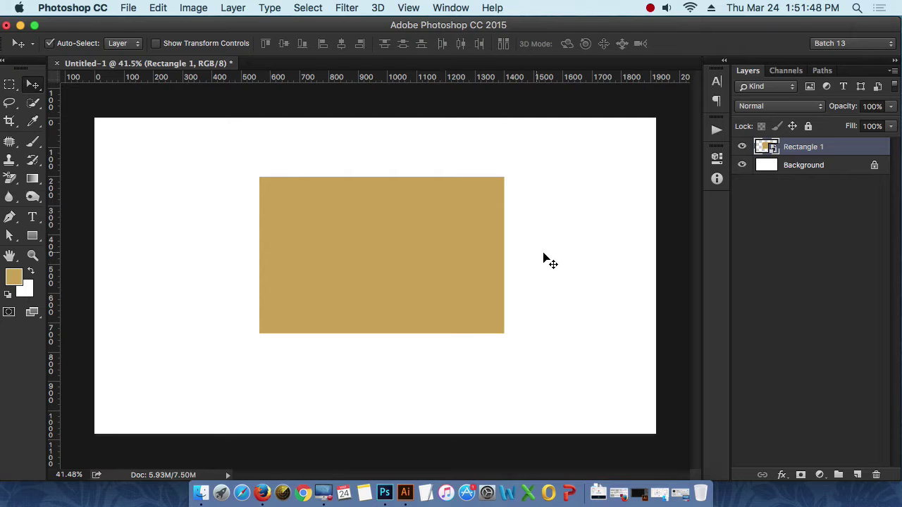
Open the Rectangle 1 smart object's contents, recolor its rectangle to a near-black brown and save it.
double_click(773, 147)
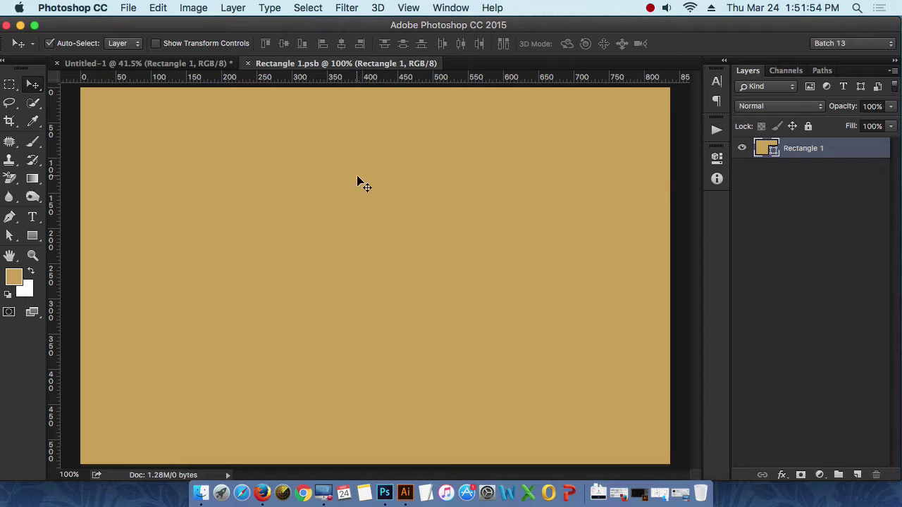
click(773, 152)
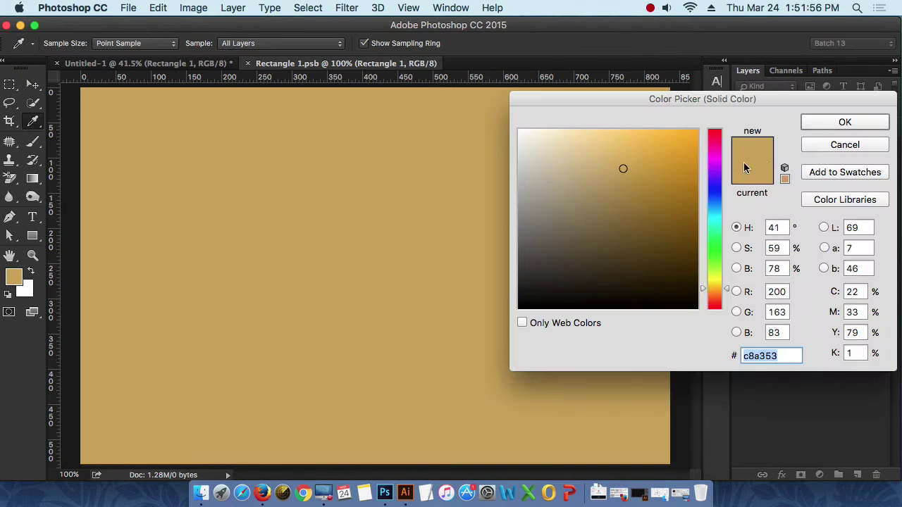
drag(592, 221, 698, 295)
click(845, 122)
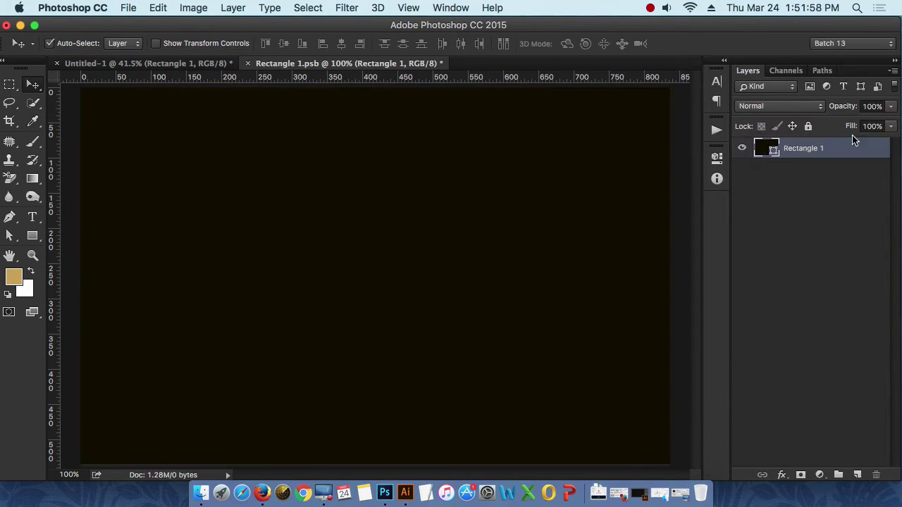
Return to the Untitled-1 document and move the dark rectangle slightly to the left on the white canvas.
click(194, 63)
click(393, 219)
drag(393, 224, 333, 219)
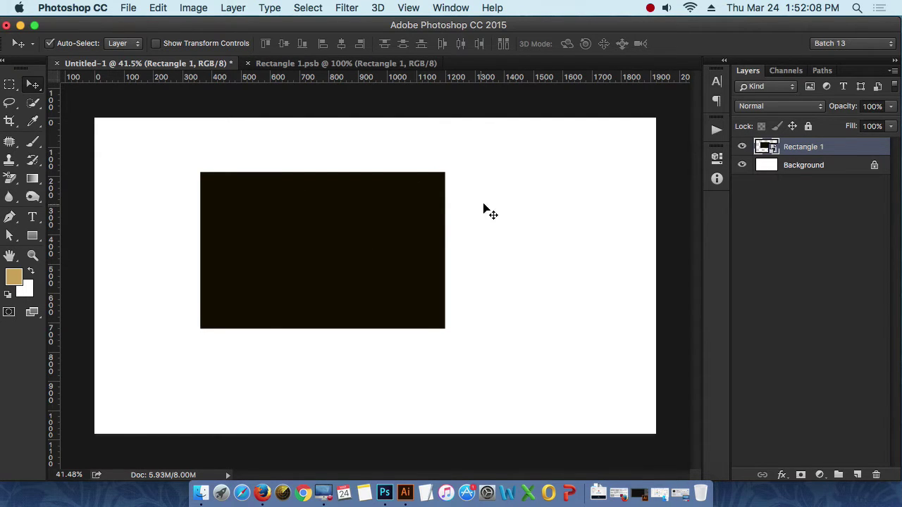
drag(329, 241, 356, 241)
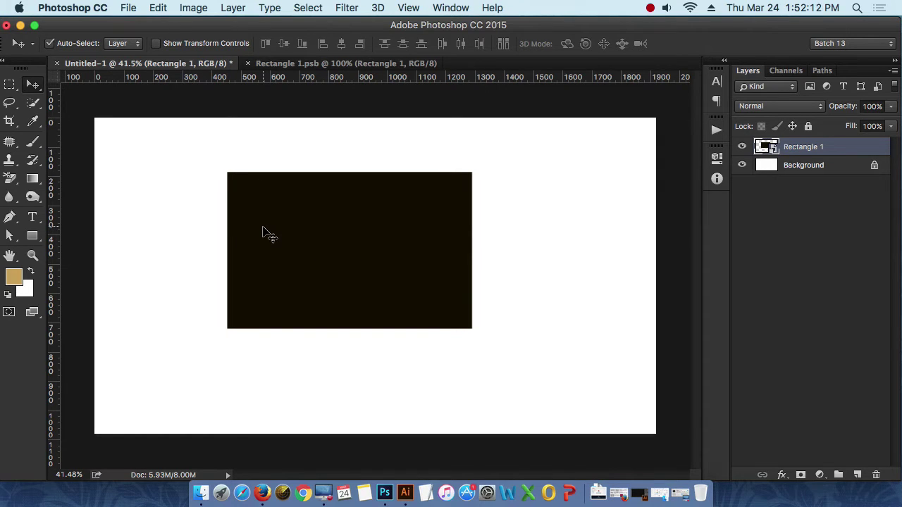
Distort the dark rectangle by pulling its upper-left corner up and its lower-right corner down and inward, and reposition it toward the canvas center.
key(super+t)
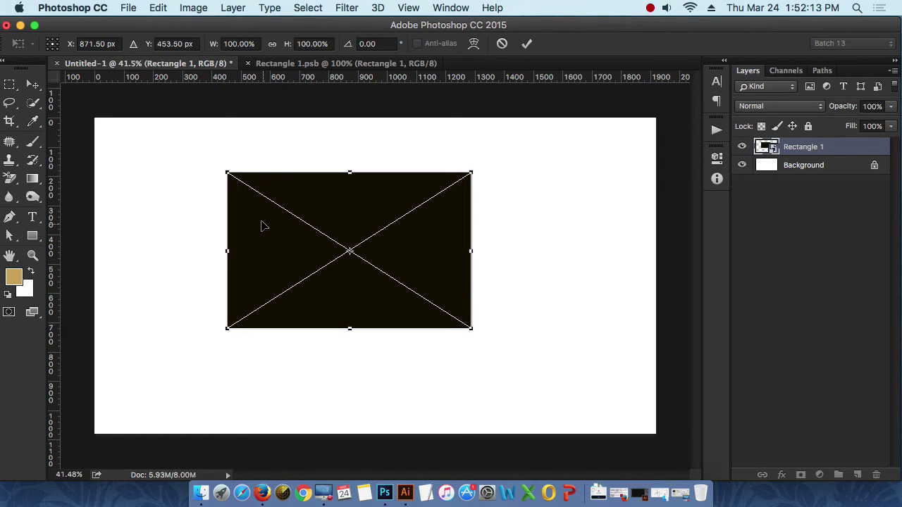
right_click(300, 208)
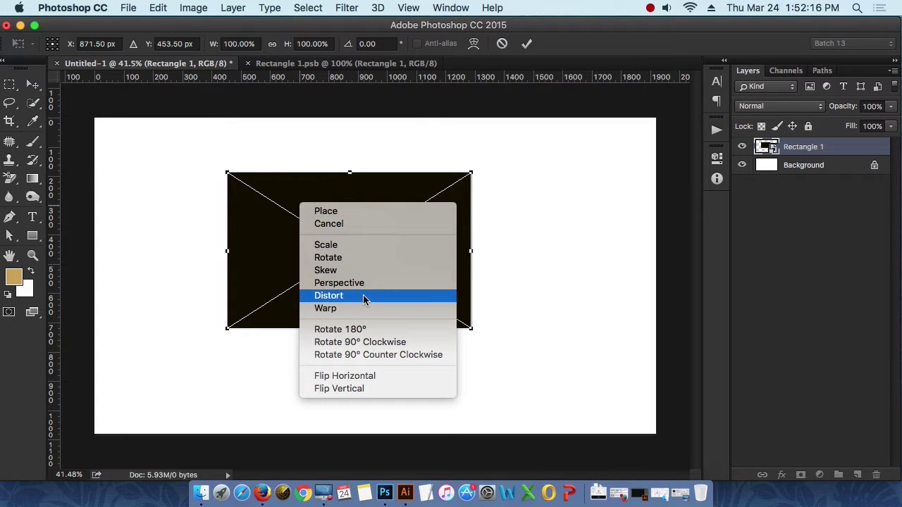
click(364, 299)
drag(230, 178, 248, 127)
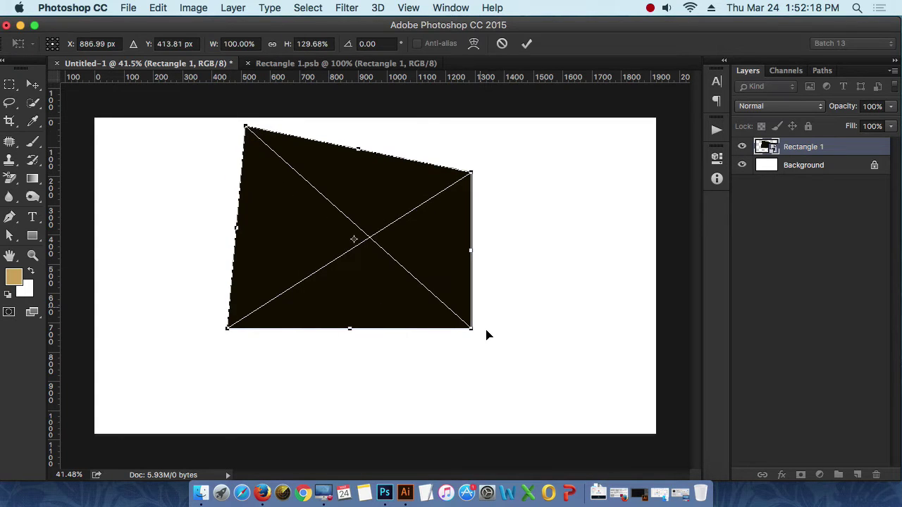
drag(468, 329, 422, 372)
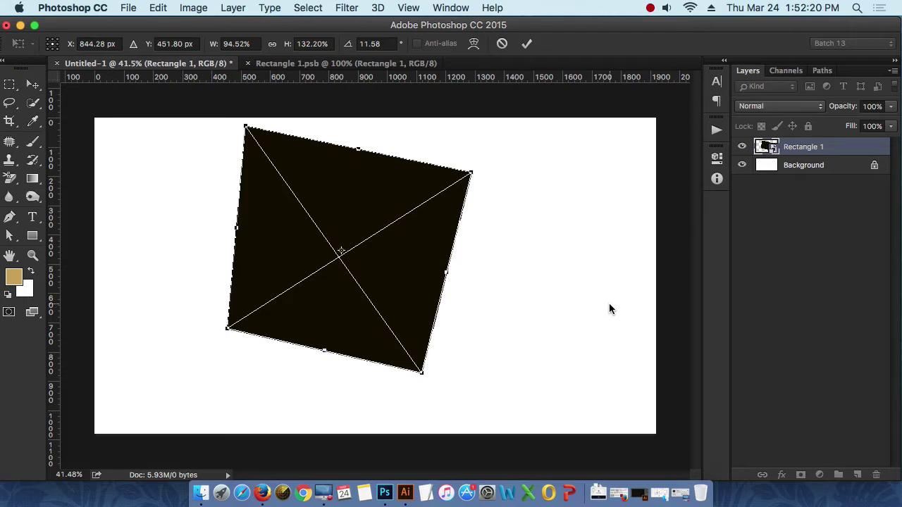
key(Return)
drag(346, 235, 387, 253)
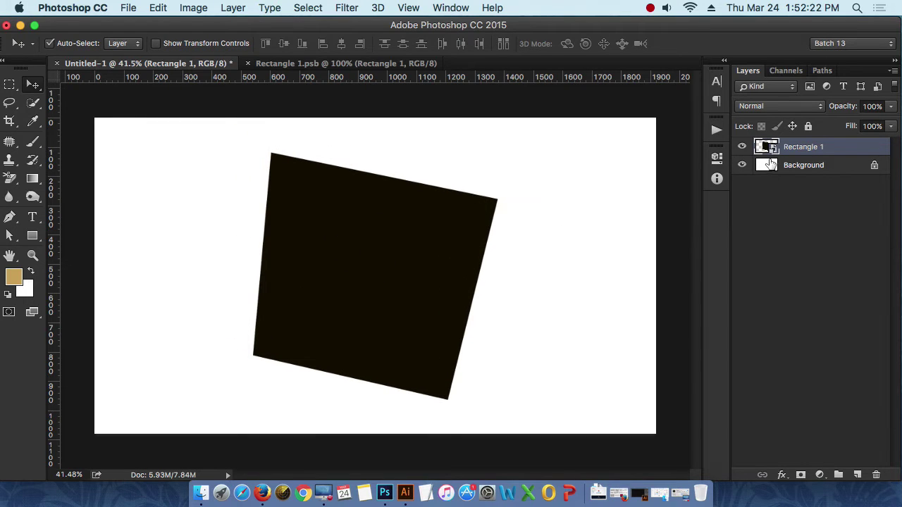
Close Rectangle 1.psb and reopen the smart object's contents from the Rectangle 1 layer, keeping the Default canvas surround color.
click(247, 63)
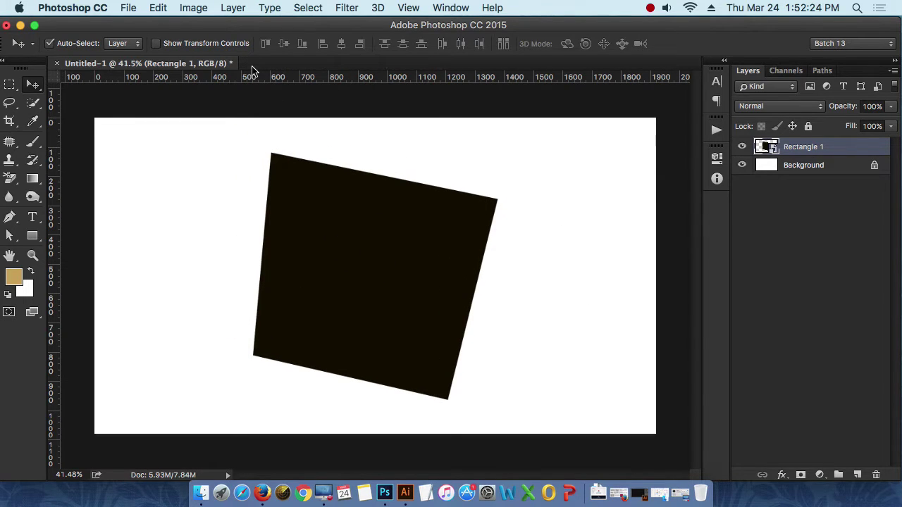
double_click(772, 149)
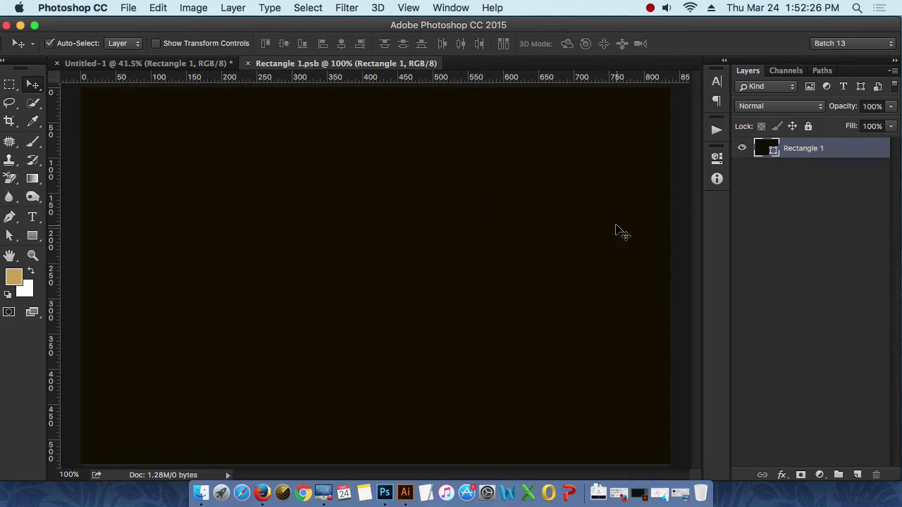
scroll(488, 254, down, 3)
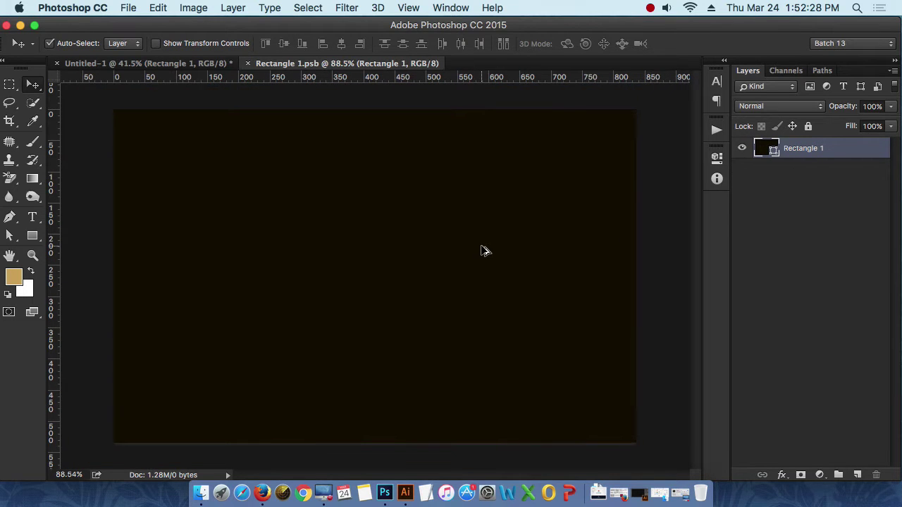
right_click(641, 202)
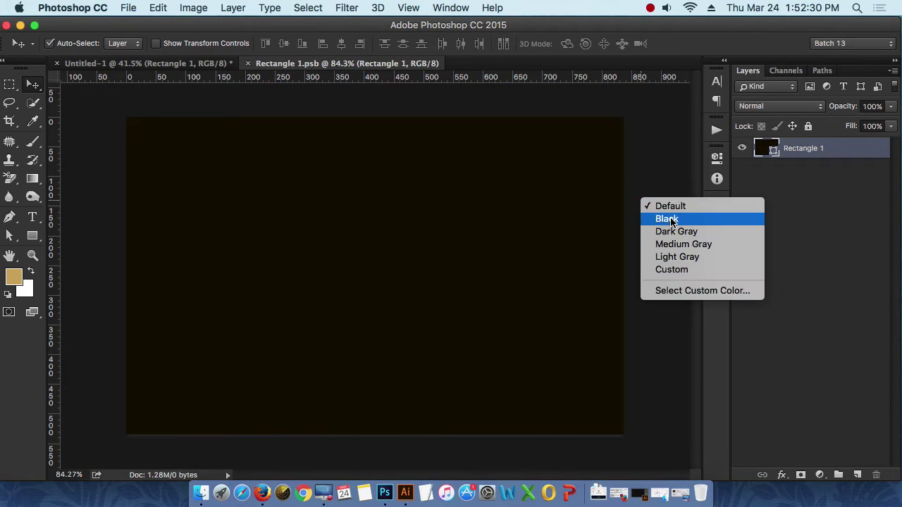
click(648, 205)
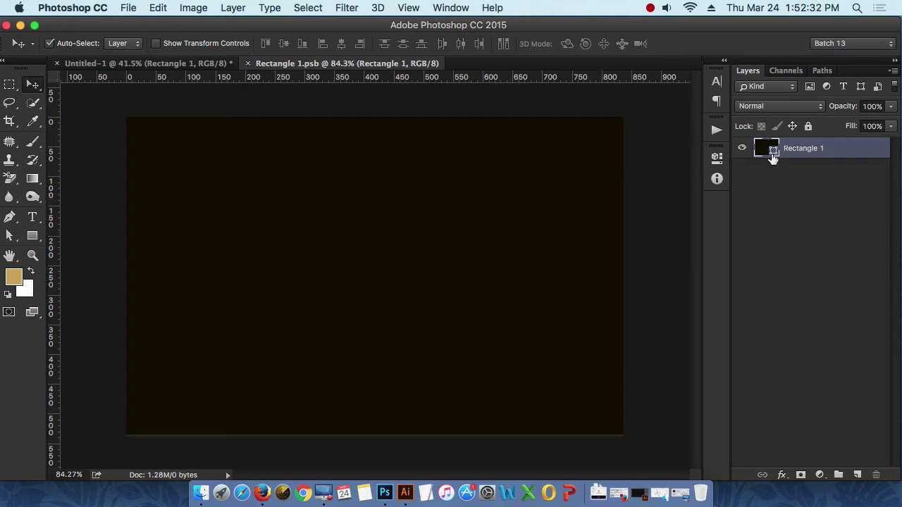
Compare the distorted shape in Untitled-1 with the contents of Rectangle 1.psb, and move the dark shape up and to the left.
click(178, 65)
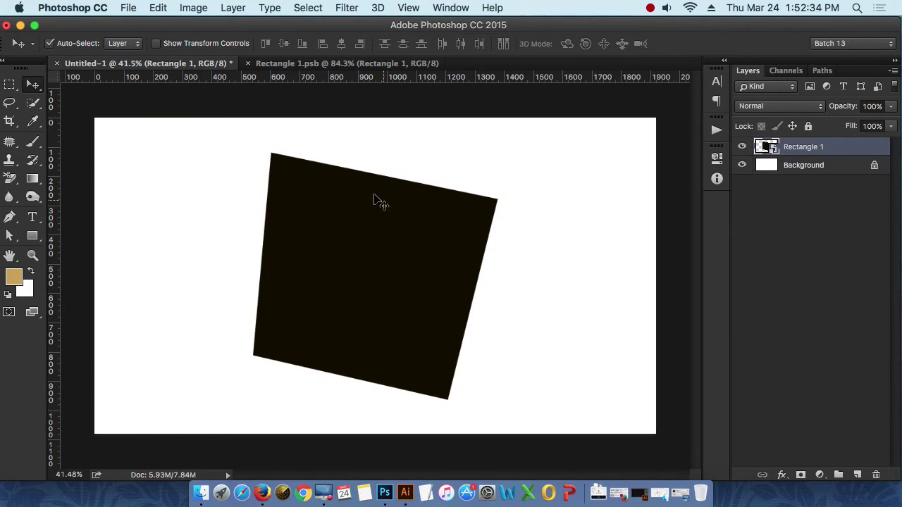
click(373, 272)
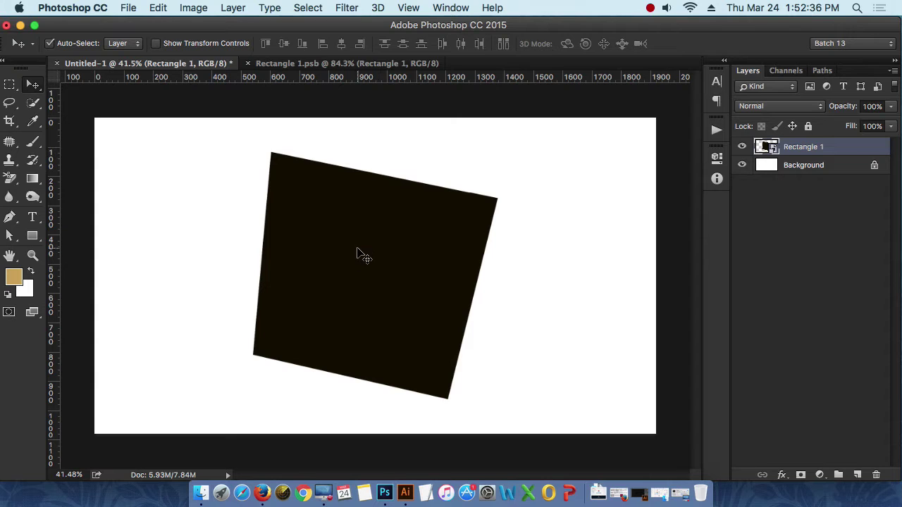
click(344, 64)
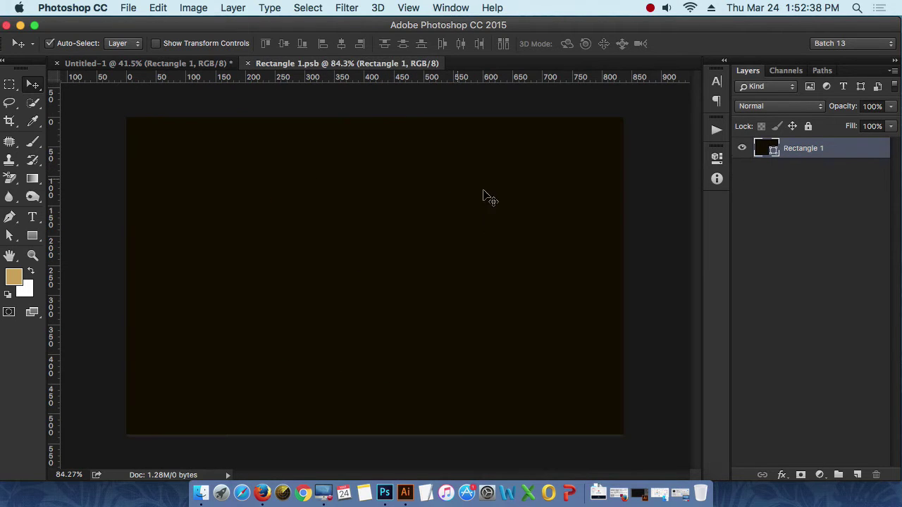
click(198, 63)
click(379, 64)
click(196, 65)
drag(398, 244, 384, 215)
Draw a gold rectangle about 442 by 621 px on the empty canvas area beside the dark shape.
click(33, 235)
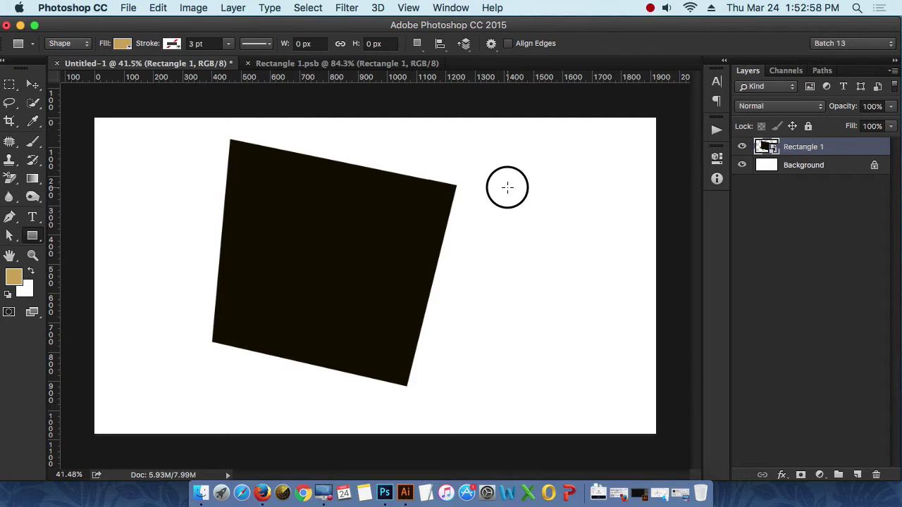
drag(508, 188, 636, 369)
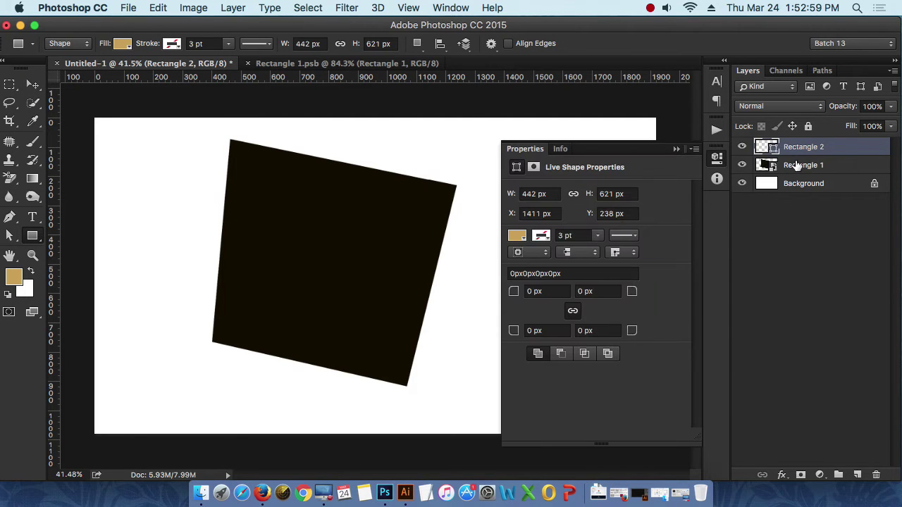
click(675, 150)
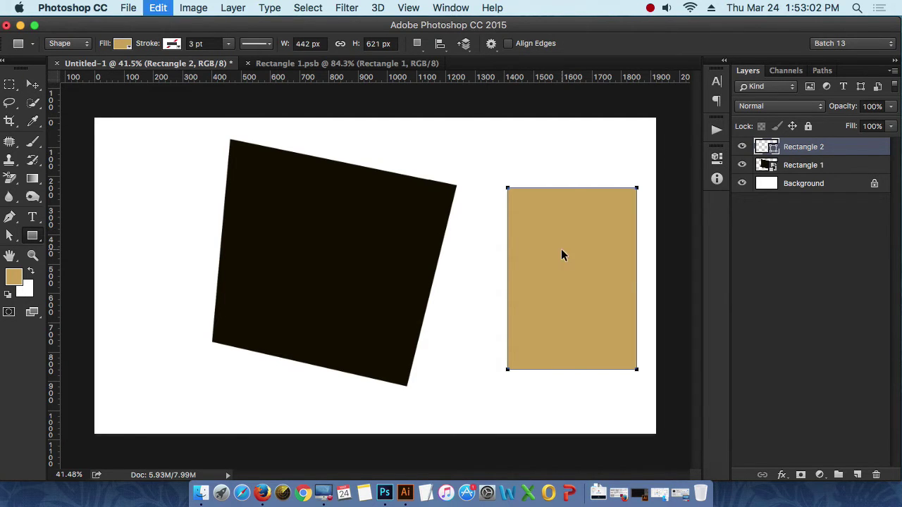
Distort the gold rectangle by pulling its upper-left corner down and outward and its lower-right corner upward.
key(super+t)
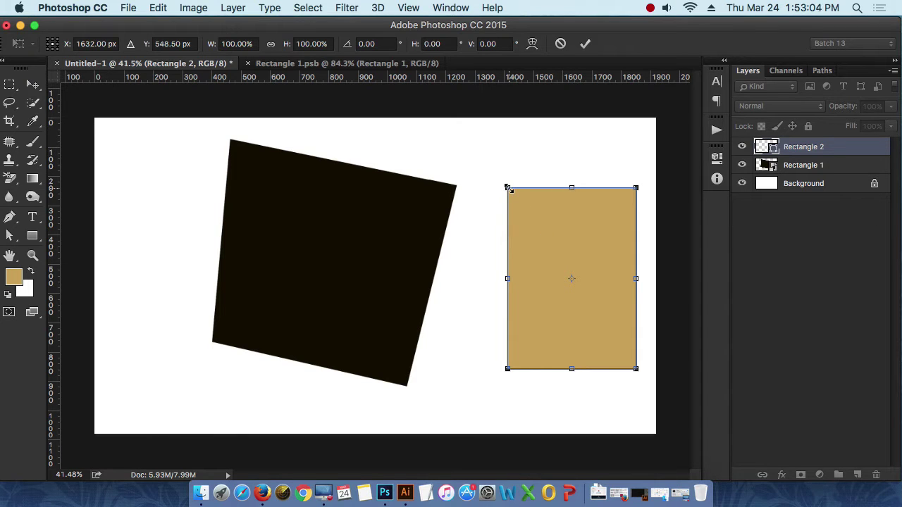
right_click(539, 214)
click(523, 202)
drag(508, 189, 468, 276)
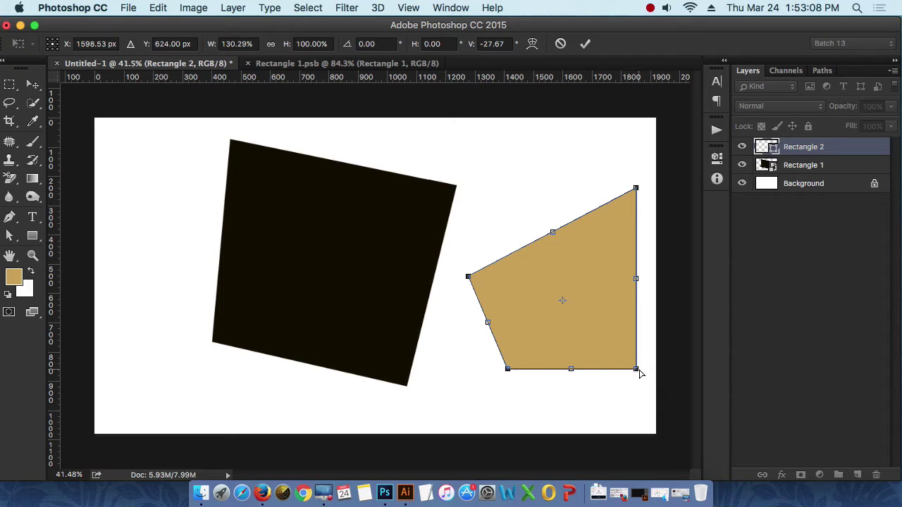
drag(637, 370, 647, 306)
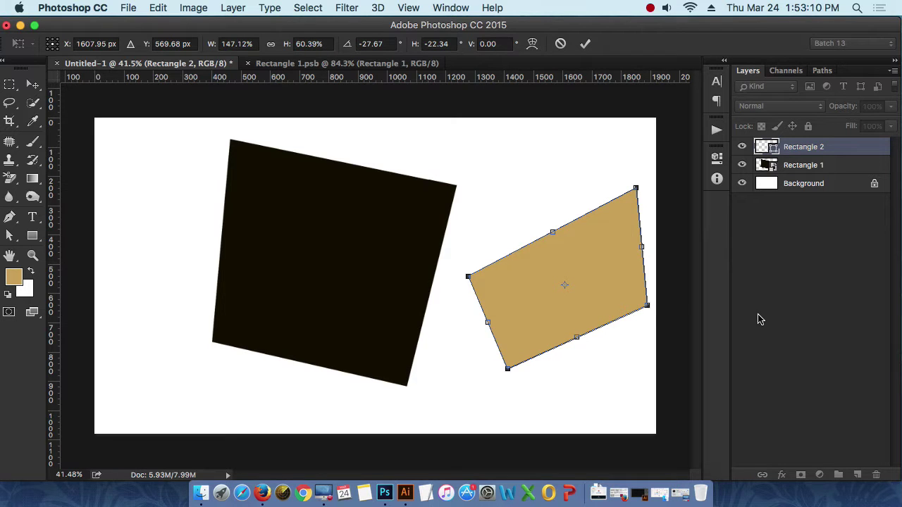
key(Return)
click(645, 256)
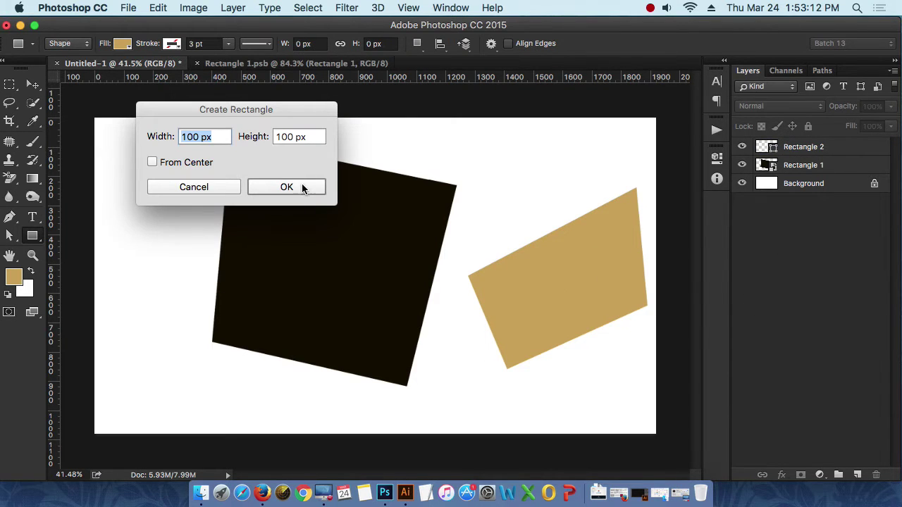
click(287, 187)
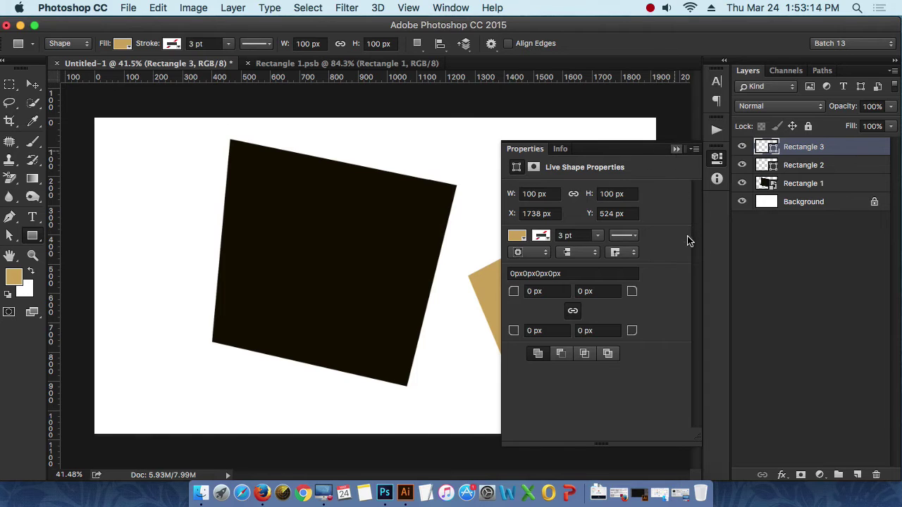
click(677, 150)
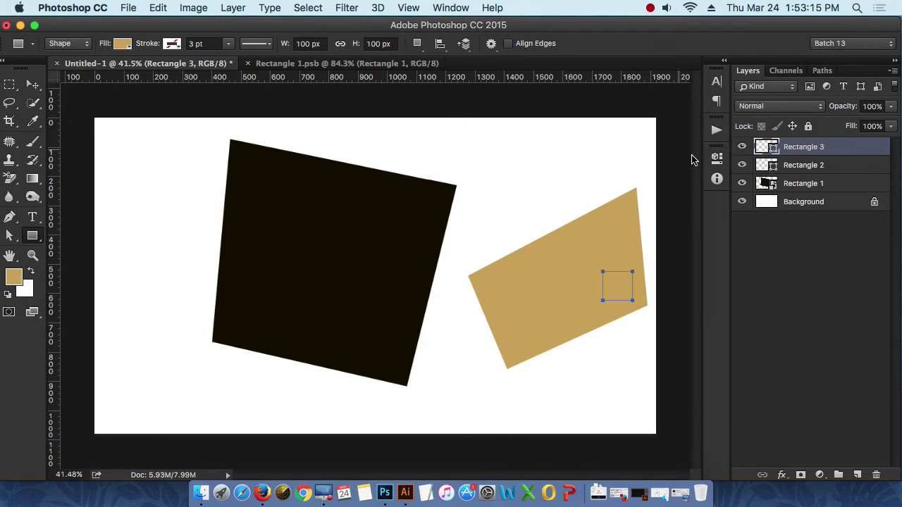
click(32, 84)
key(Delete)
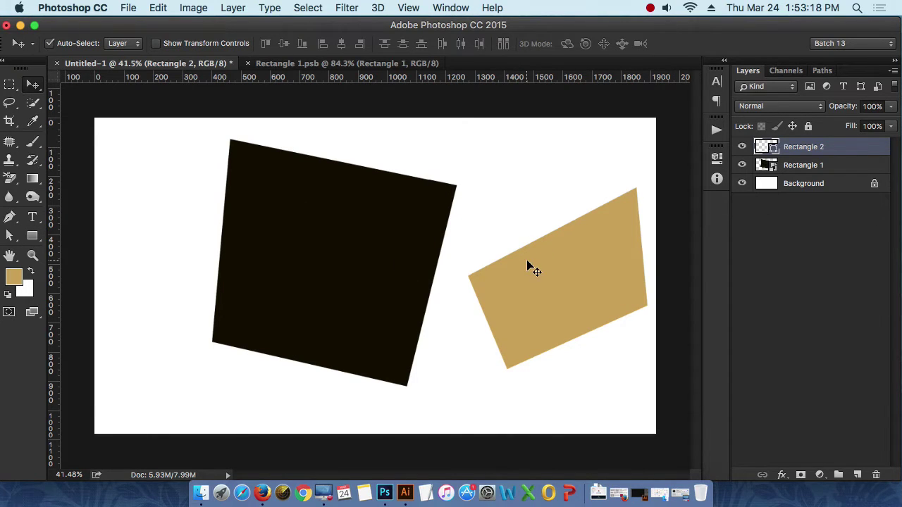
Convert the distorted Rectangle 2 layer to a smart object and nudge the gold shape slightly left.
right_click(828, 149)
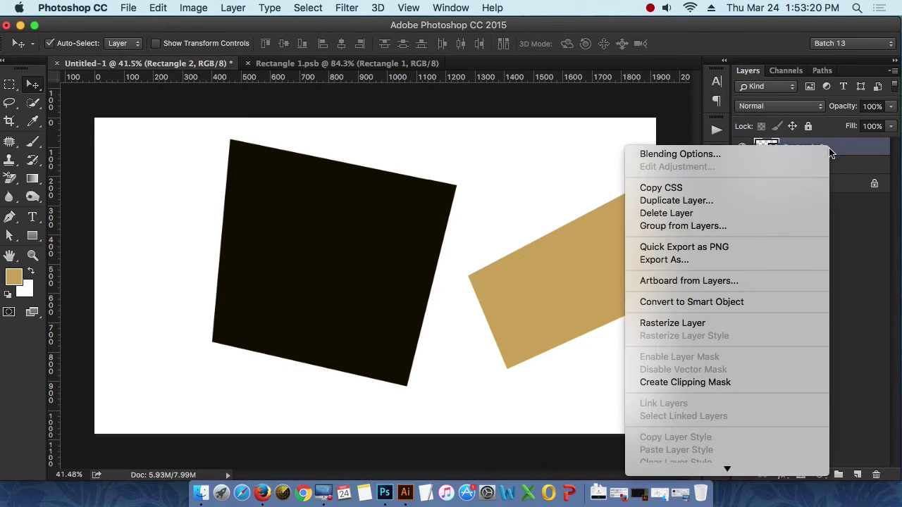
click(711, 302)
drag(601, 285, 590, 282)
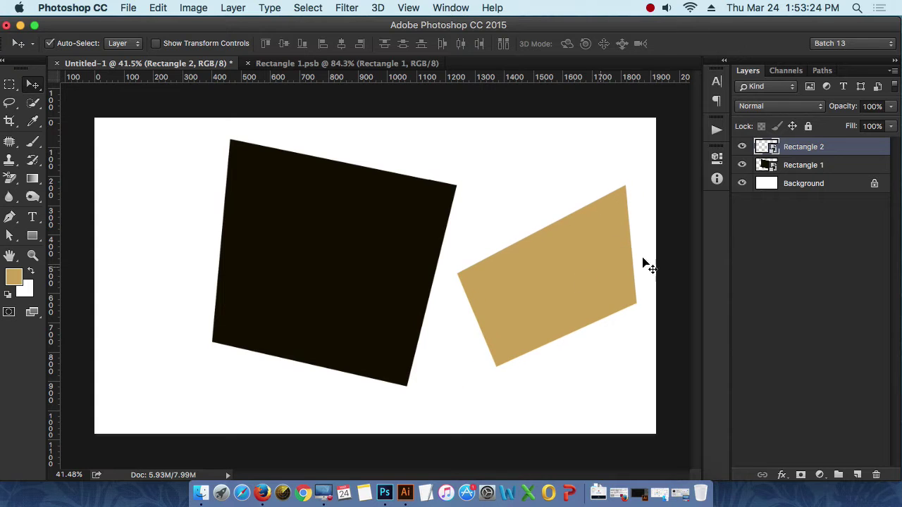
Open the Rectangle 2 smart object's contents, compare them with Rectangle 1.psb, and return to Untitled-1.
double_click(776, 151)
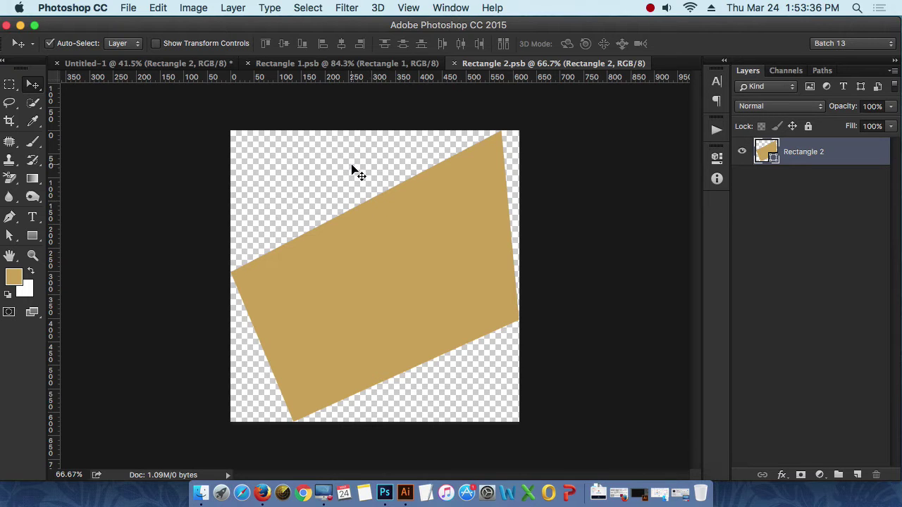
click(281, 64)
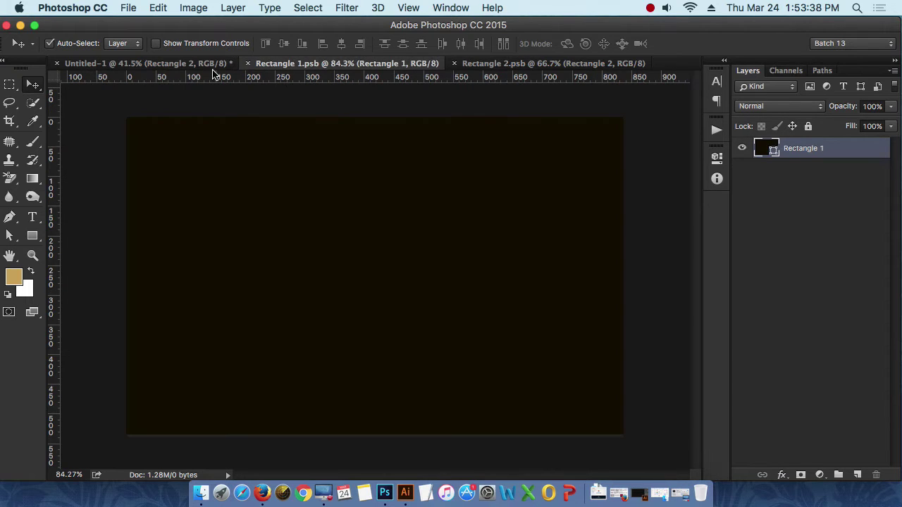
click(195, 66)
Move the dark shape left and the gold shape up and left, and bring up the contents of Rectangle 2.psb again.
drag(361, 234, 312, 232)
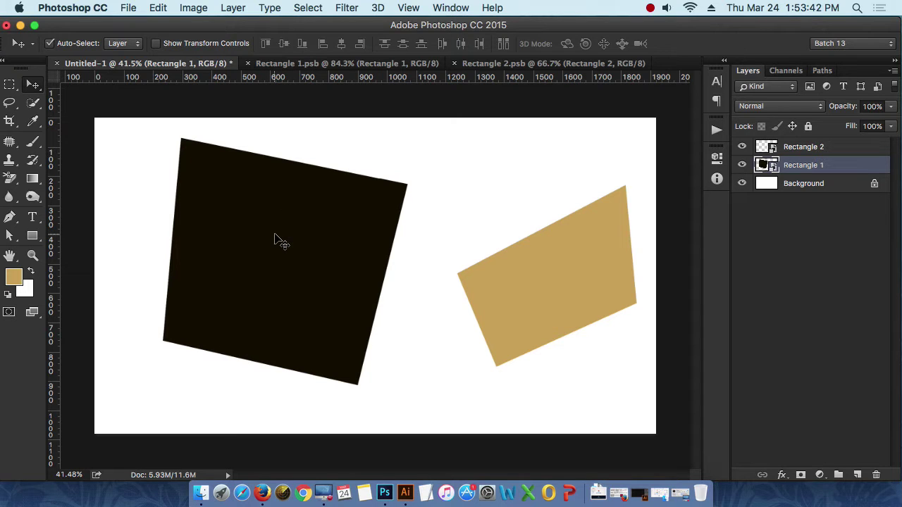
drag(623, 269, 604, 257)
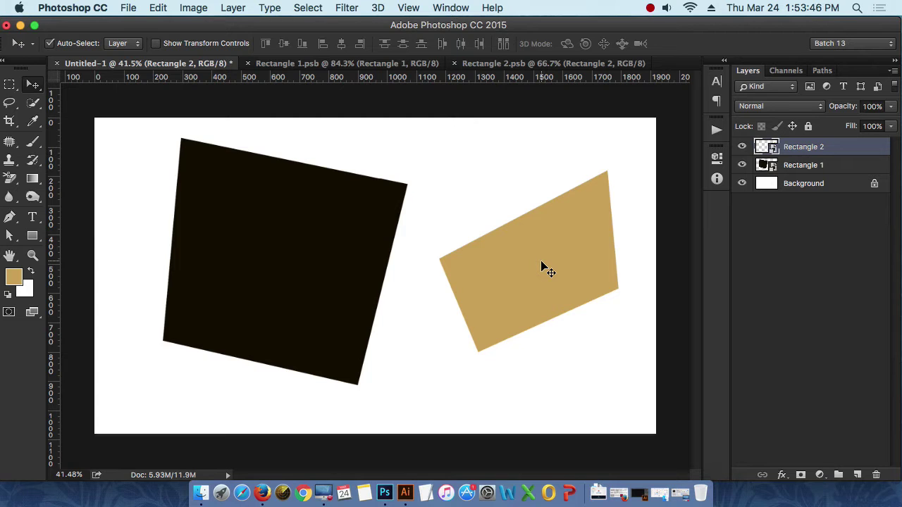
click(386, 65)
click(485, 65)
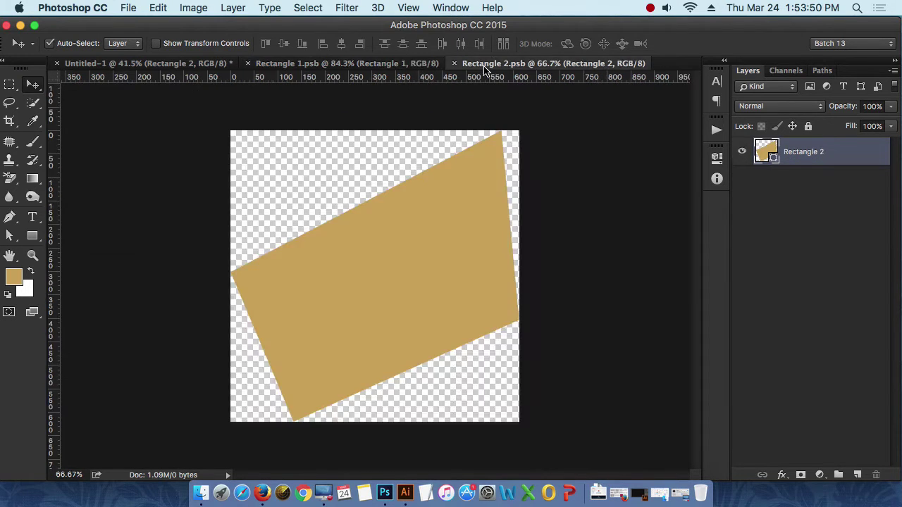
Compare the contents of Rectangle 1.psb and Rectangle 2.psb with Untitled-1, and nudge the gold shape slightly upward in Untitled-1.
click(207, 66)
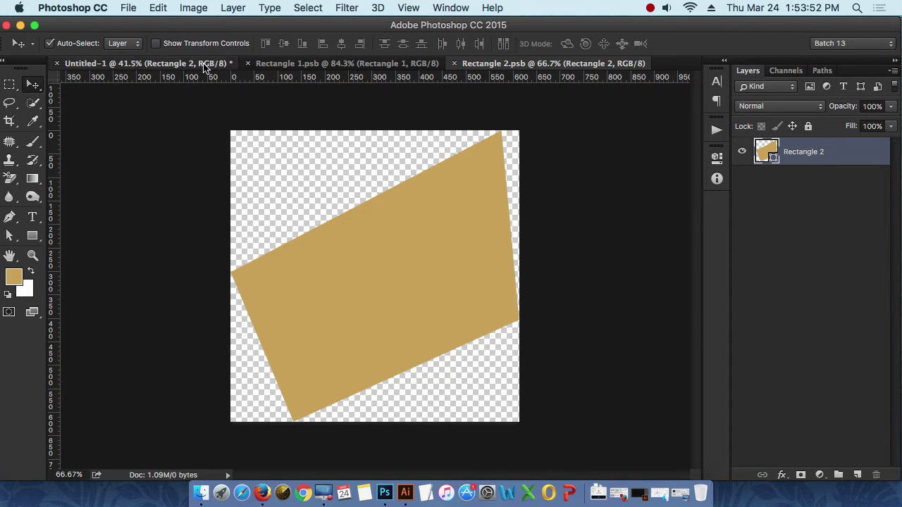
click(502, 65)
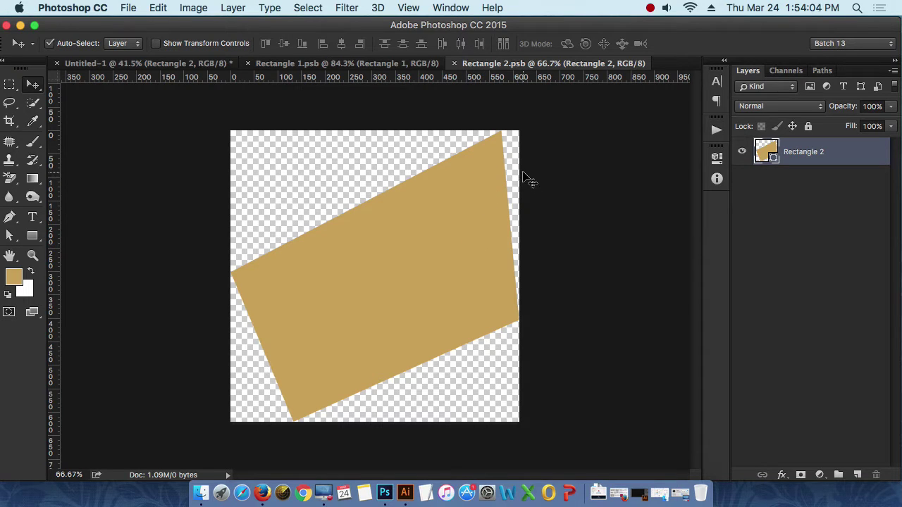
click(365, 65)
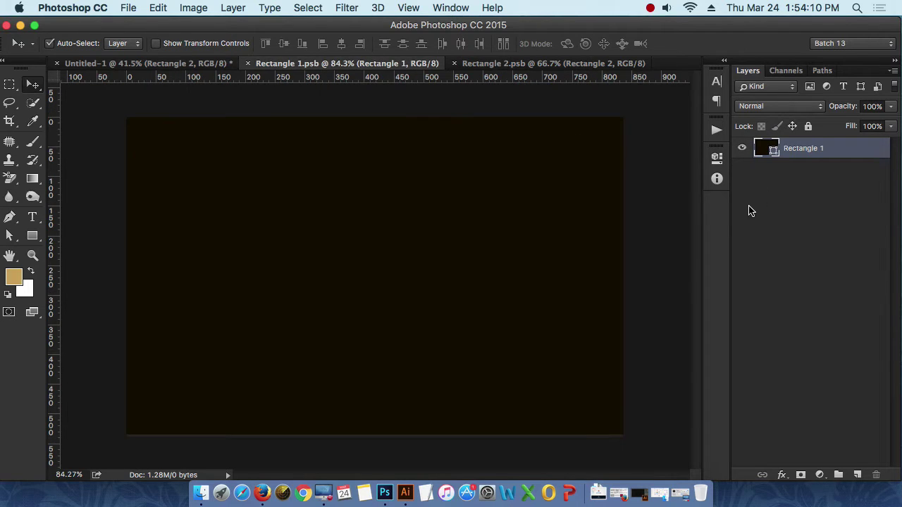
click(223, 66)
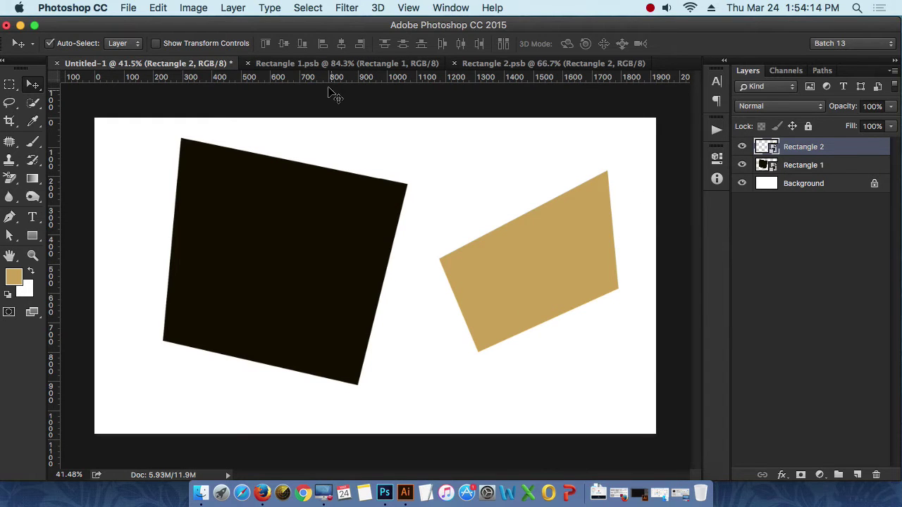
click(335, 64)
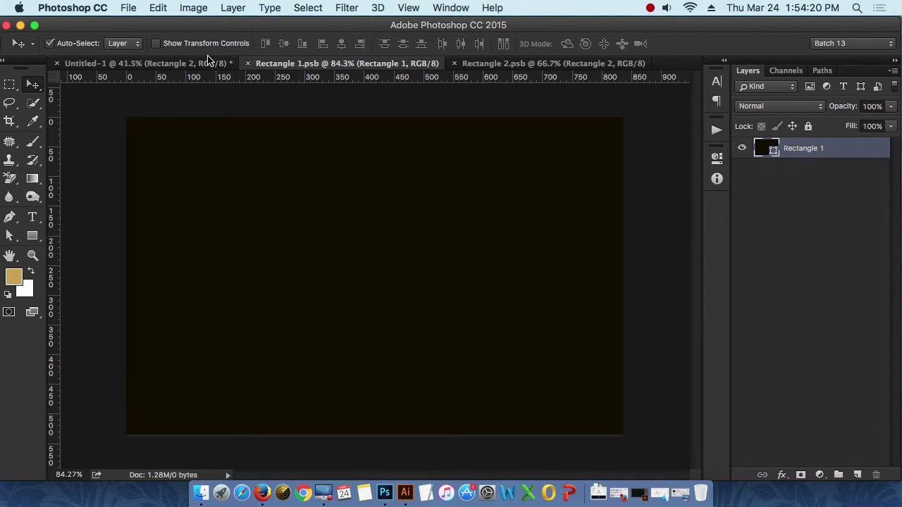
click(187, 65)
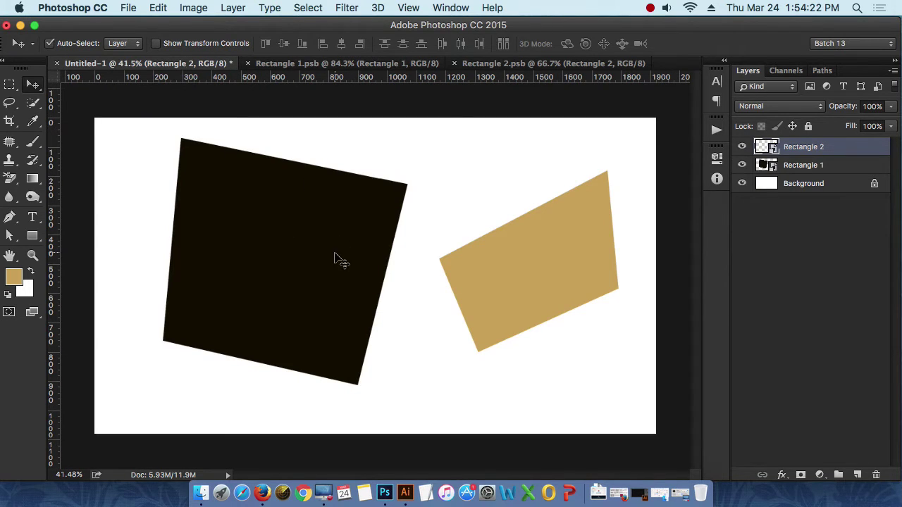
drag(310, 242, 270, 242)
drag(519, 274, 513, 259)
Switch to Finder and open the photo of the hand-held phone from the Images folder in Photoshop as its own document.
click(21, 24)
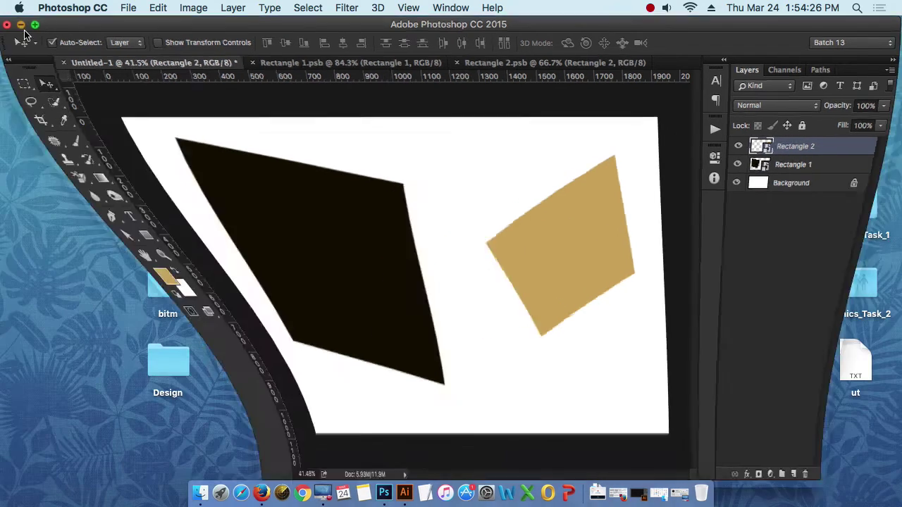
double_click(767, 219)
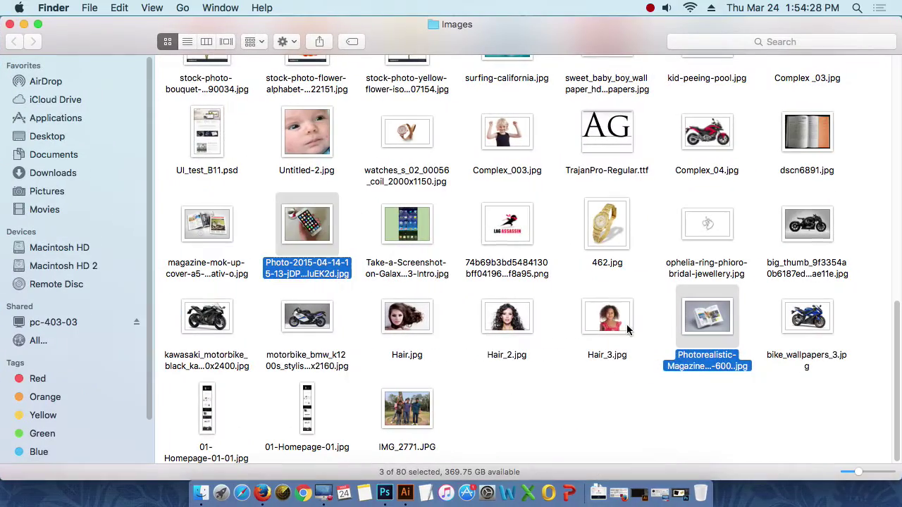
click(595, 348)
drag(314, 236, 646, 79)
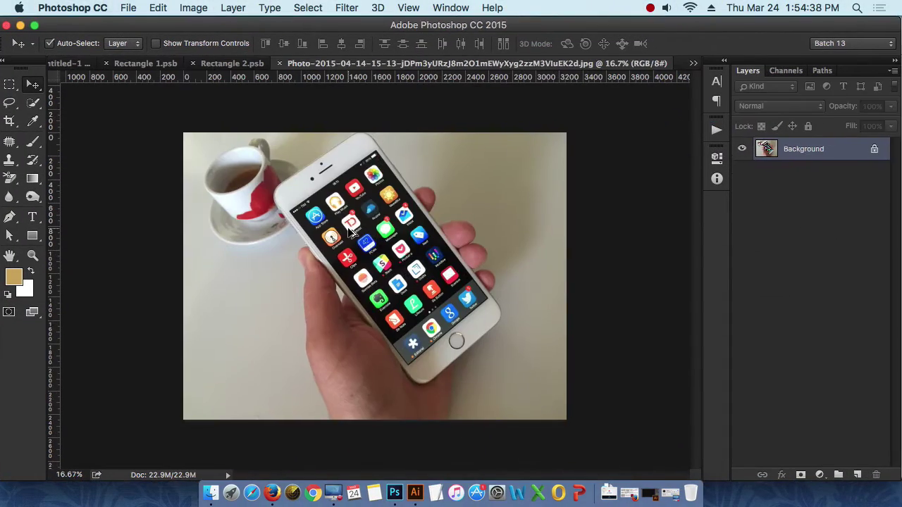
Draw a gold rectangle about 1062 × 1886 px partly covering the phone in the photo.
scroll(350, 230, up, 5)
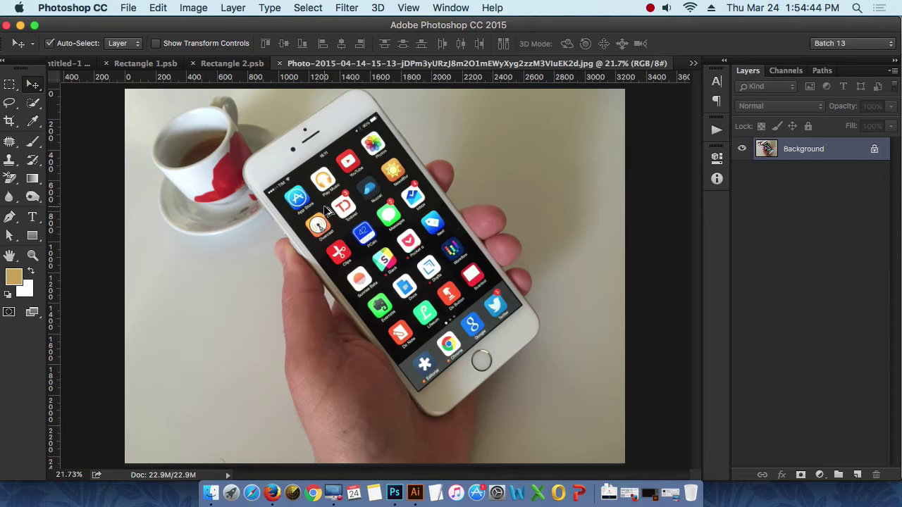
scroll(341, 240, up, 3)
scroll(374, 250, down, 3)
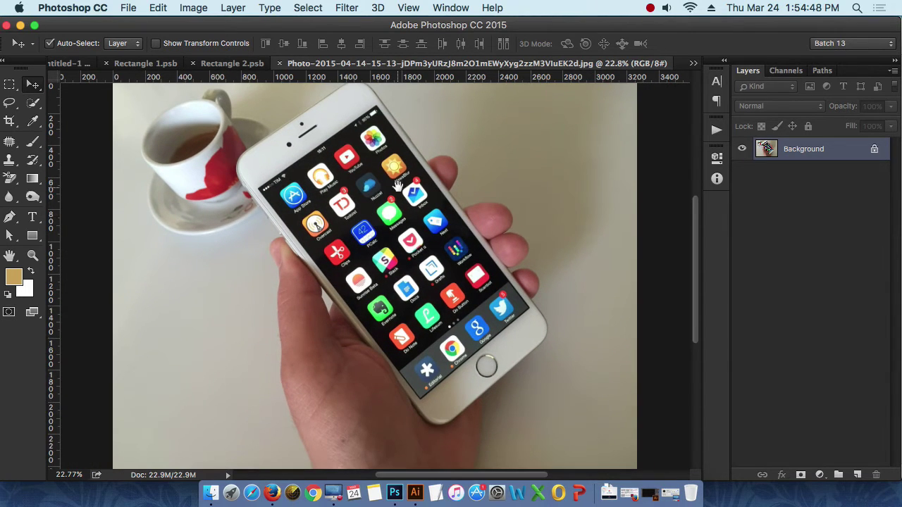
scroll(381, 204, up, 1)
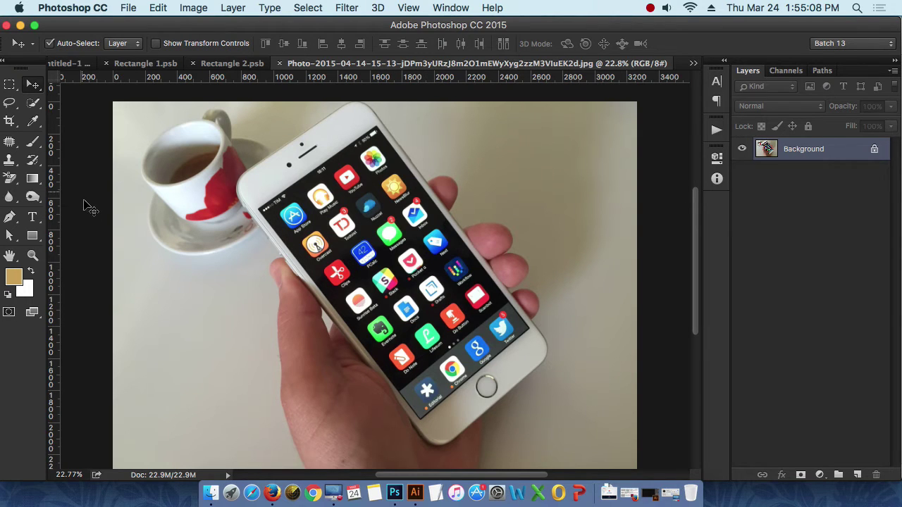
click(32, 238)
mouse_move(251, 131)
mouse_down()
mouse_move(358, 372)
mouse_move(434, 424)
mouse_move(420, 433)
mouse_up()
click(676, 150)
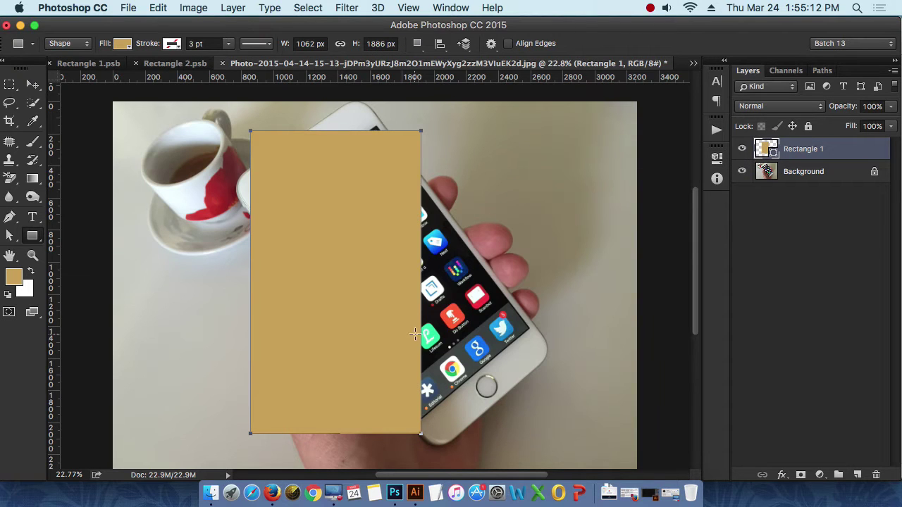
Move the gold rectangle over the phone and rotate it -36.70° to follow the phone's tilt.
click(32, 84)
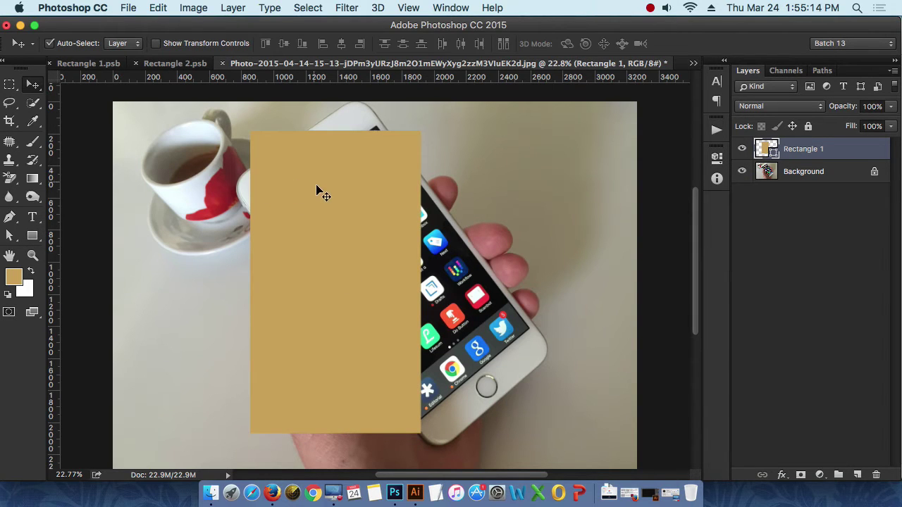
key(ctrl+t)
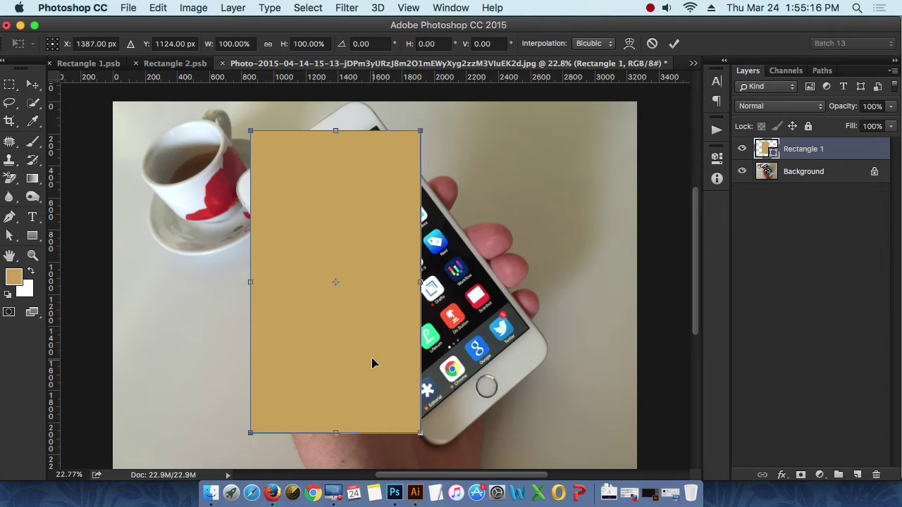
drag(373, 358, 456, 356)
drag(504, 440, 577, 301)
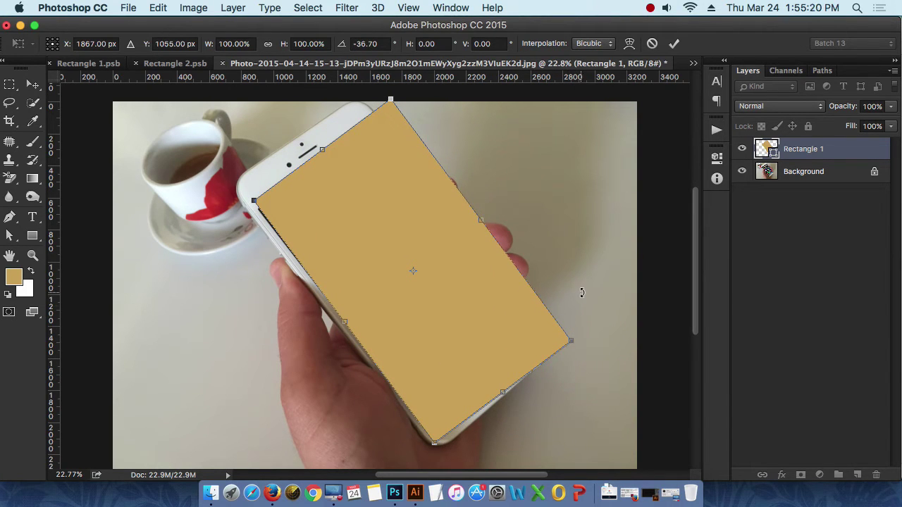
key(Return)
Shift the rotated gold rectangle on and off the phone screen, and delete it from the photo.
drag(420, 284, 254, 303)
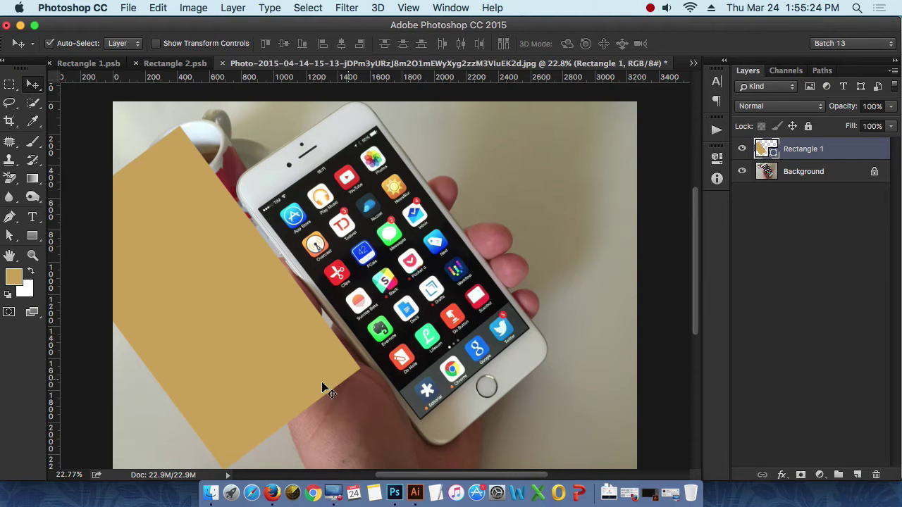
drag(241, 365, 460, 337)
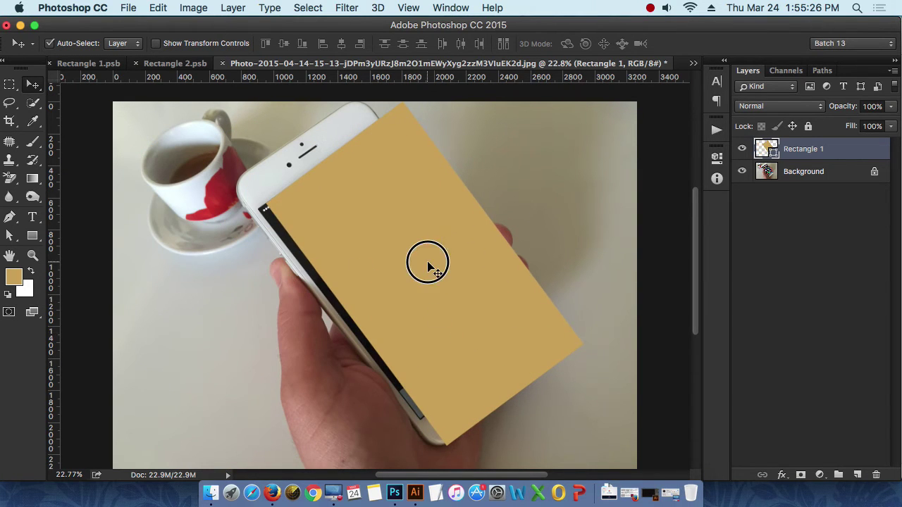
drag(425, 261, 291, 319)
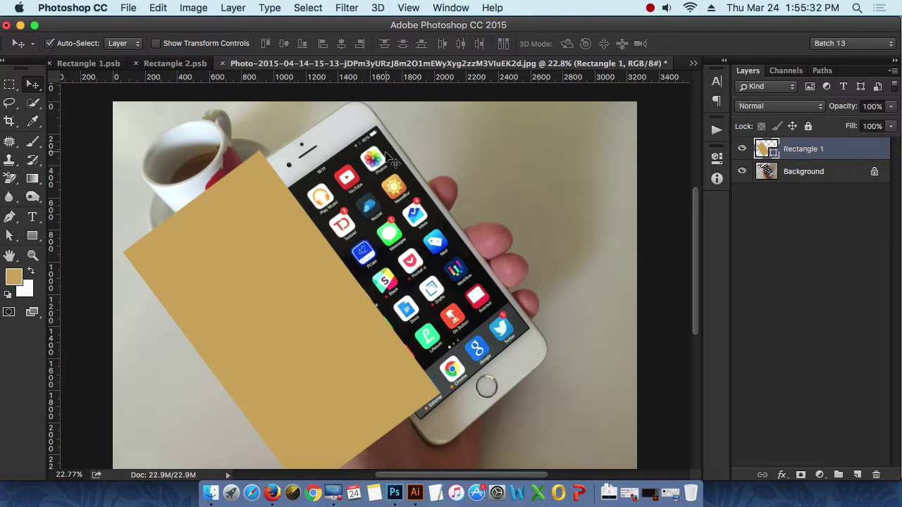
drag(272, 256, 244, 245)
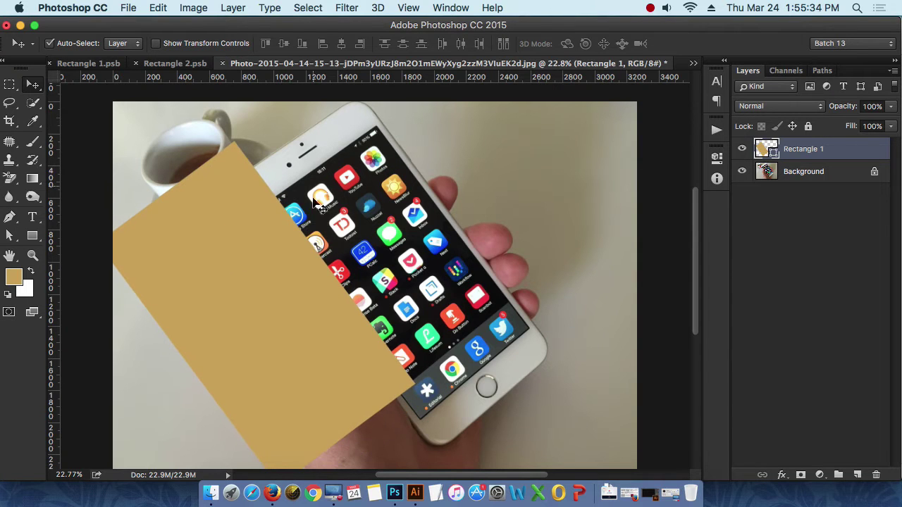
drag(331, 321, 308, 336)
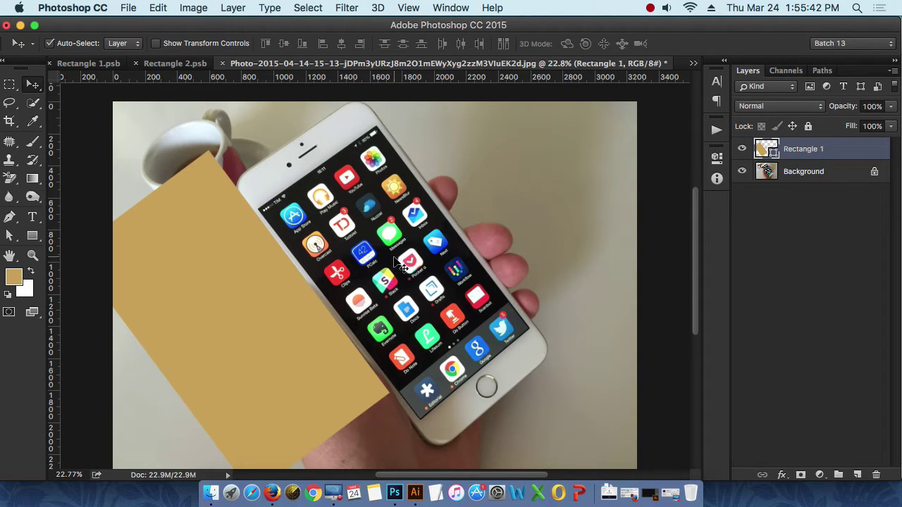
drag(232, 314, 317, 290)
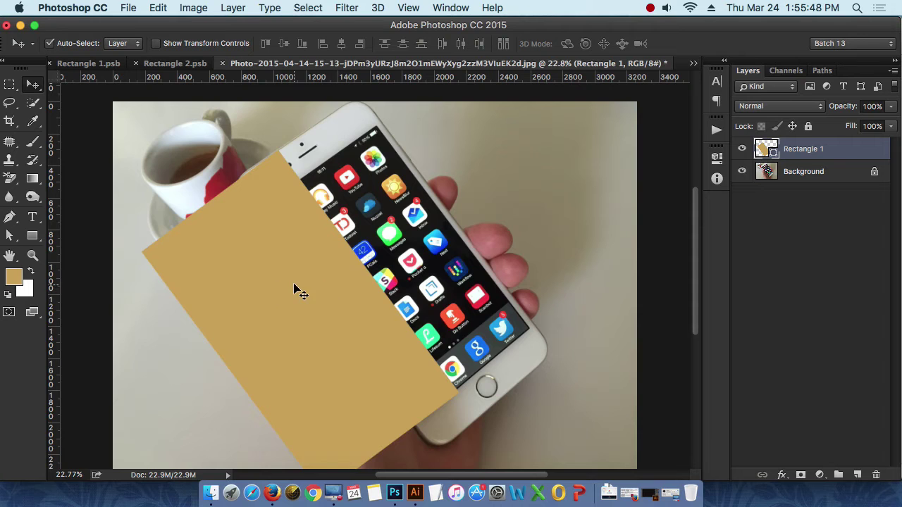
drag(296, 292, 275, 283)
key(BackSpace)
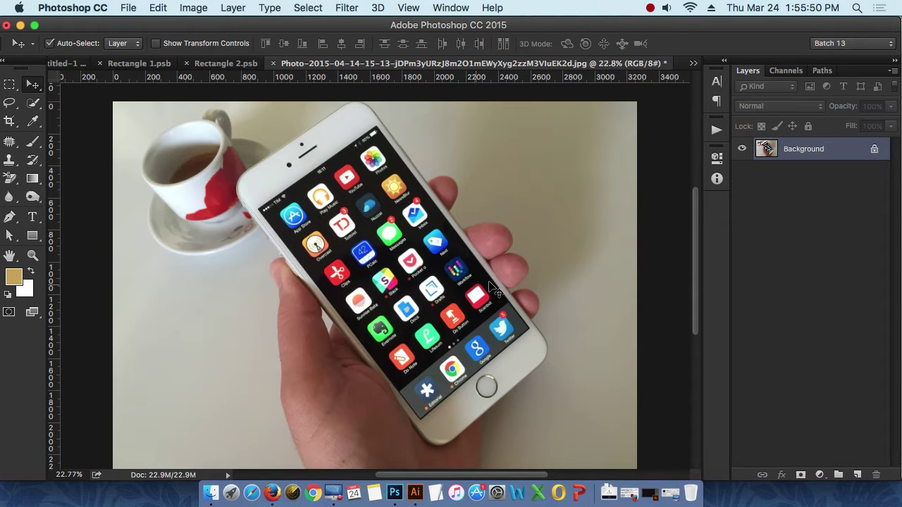
Draw an upright gold rectangle about 1016 × 1742 px over the phone photo.
scroll(432, 262, up, 2)
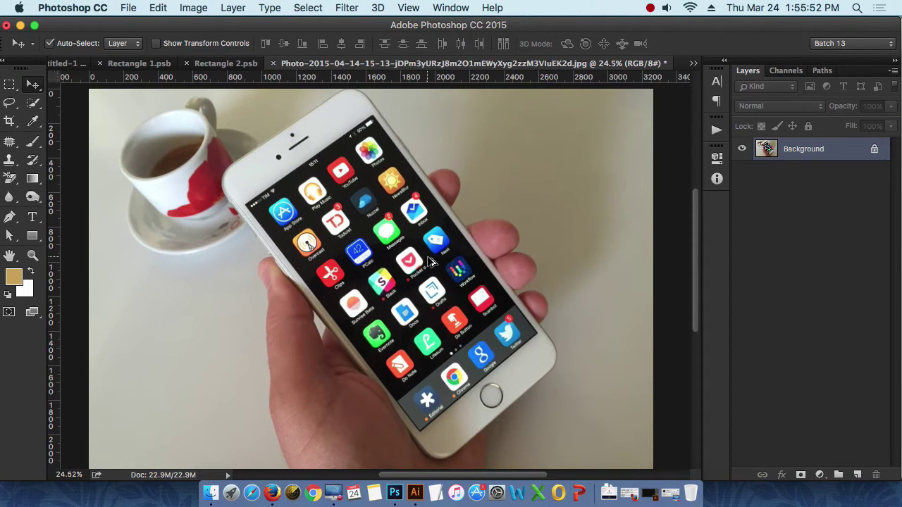
scroll(441, 239, up, 2)
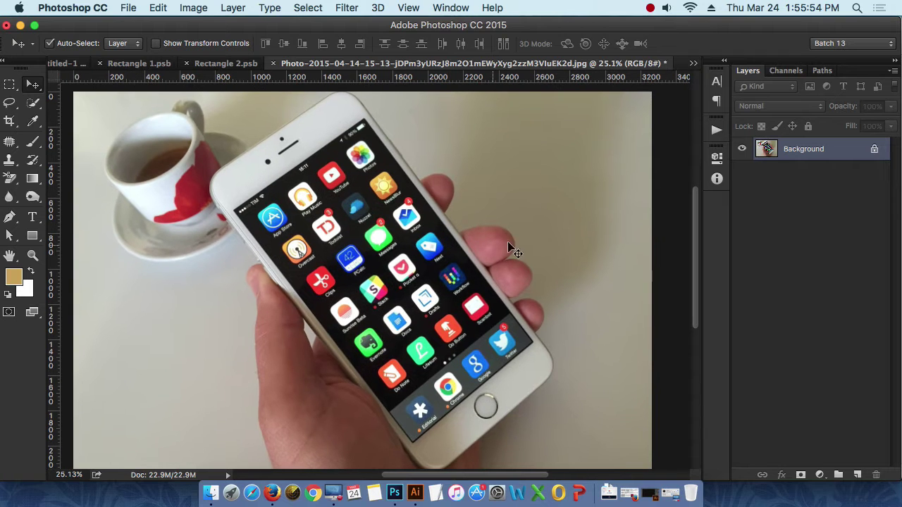
click(31, 240)
drag(217, 144, 379, 450)
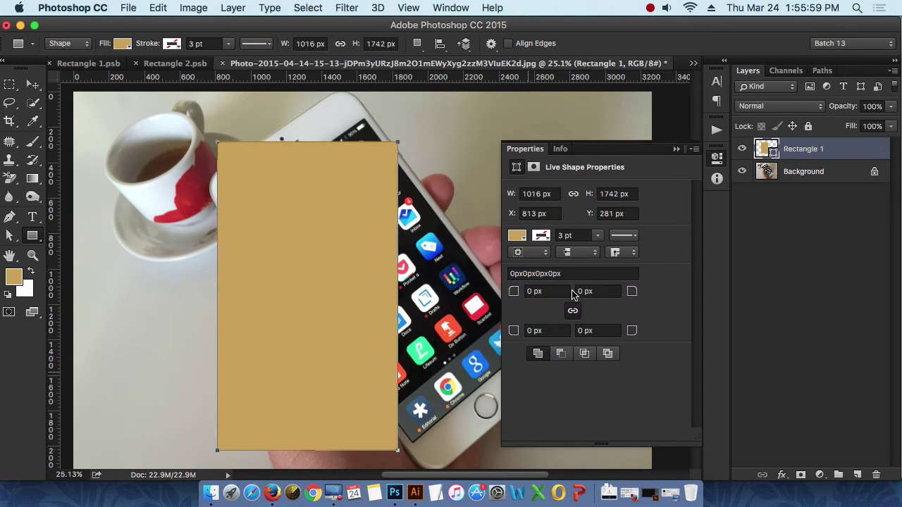
click(676, 149)
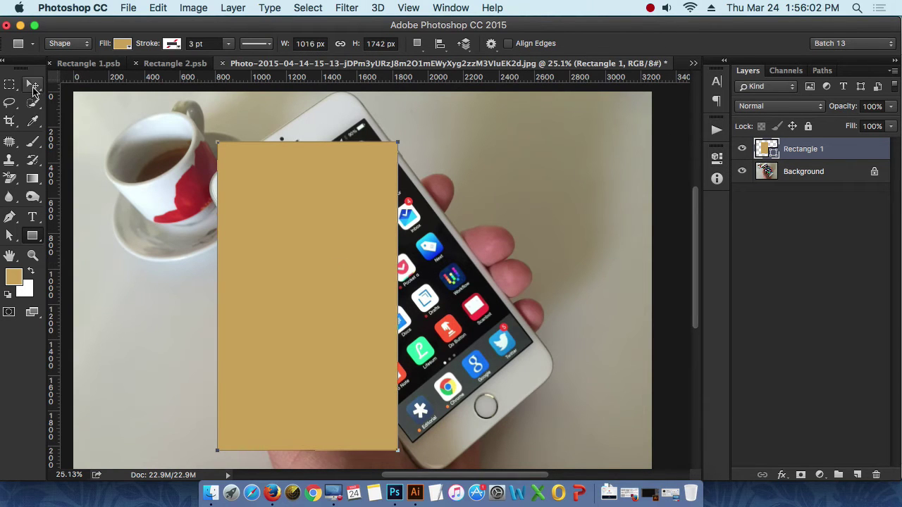
Move the gold rectangle right onto the phone and convert its Rectangle 1 layer to a smart object.
click(32, 84)
drag(334, 292, 305, 266)
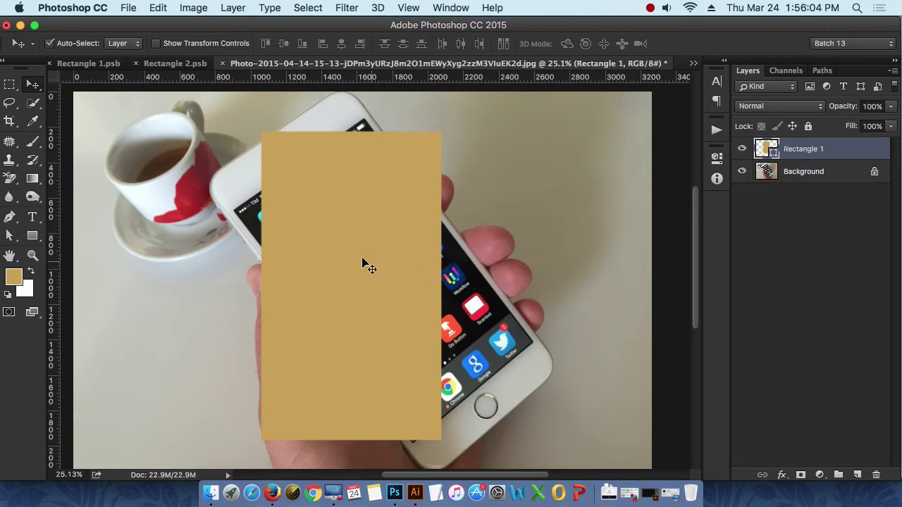
right_click(797, 152)
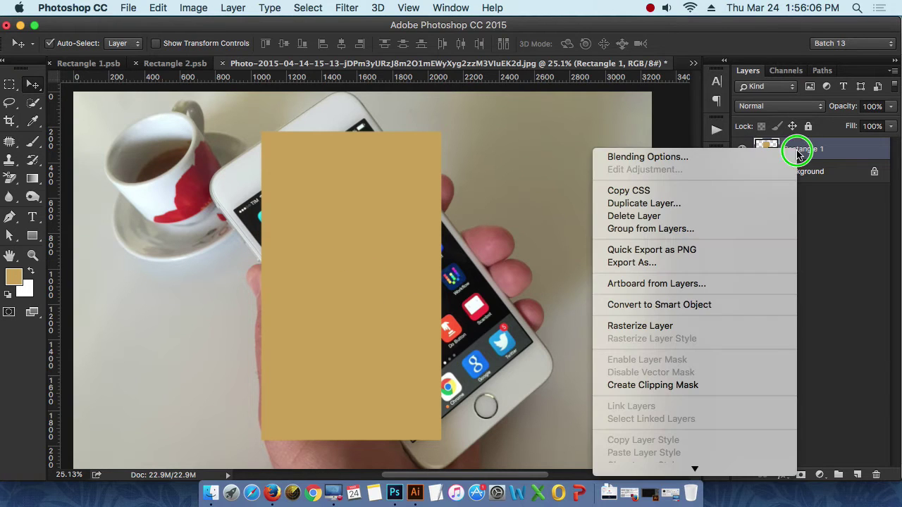
click(692, 305)
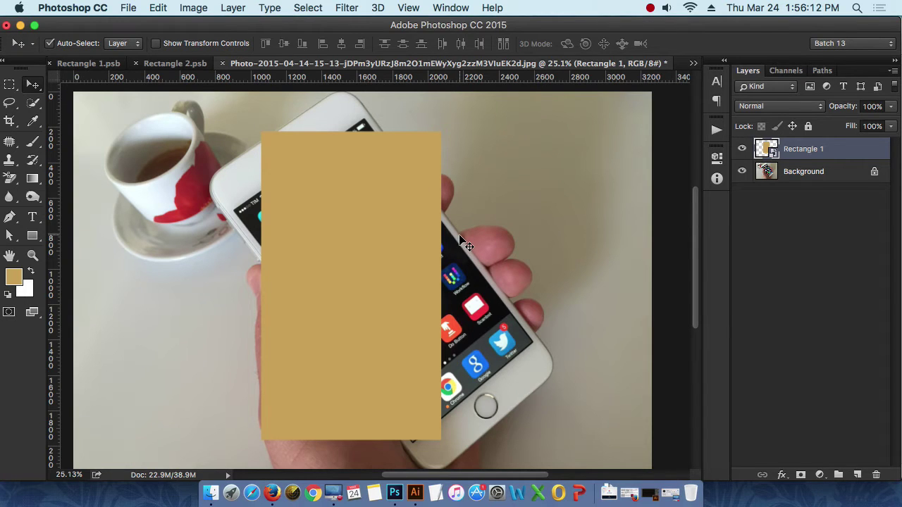
Close Rectangle 2.psb and move the gold smart object further right over the phone in the photo.
click(167, 64)
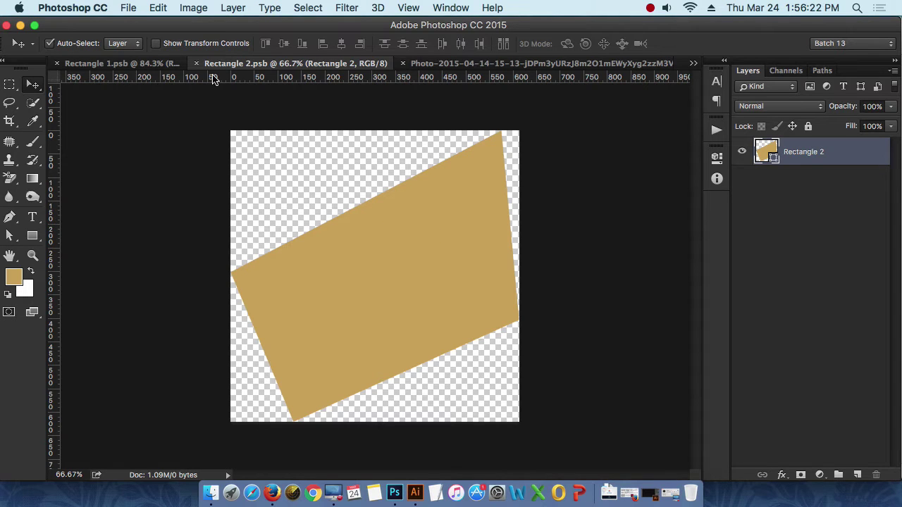
click(197, 64)
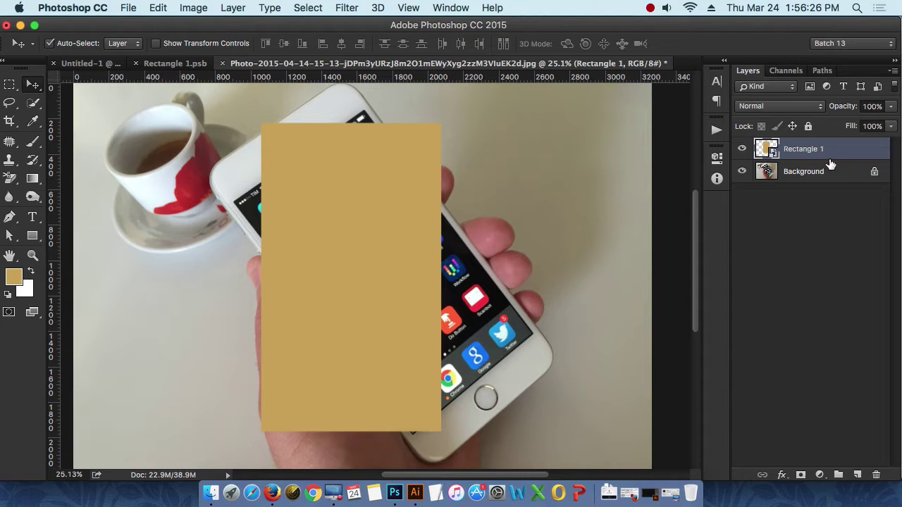
drag(354, 187, 415, 191)
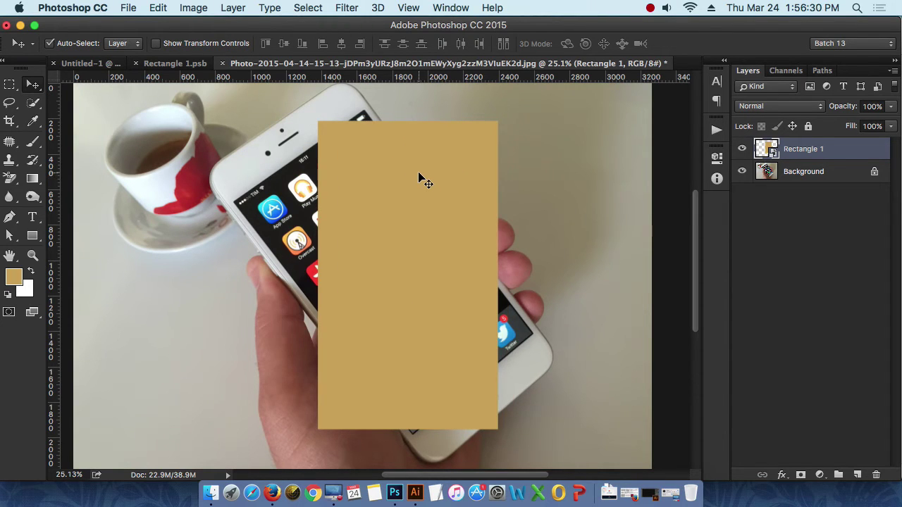
Rotate the gold smart object about -35.5° so it lines up with the tilted phone.
key(super)
key(super+t)
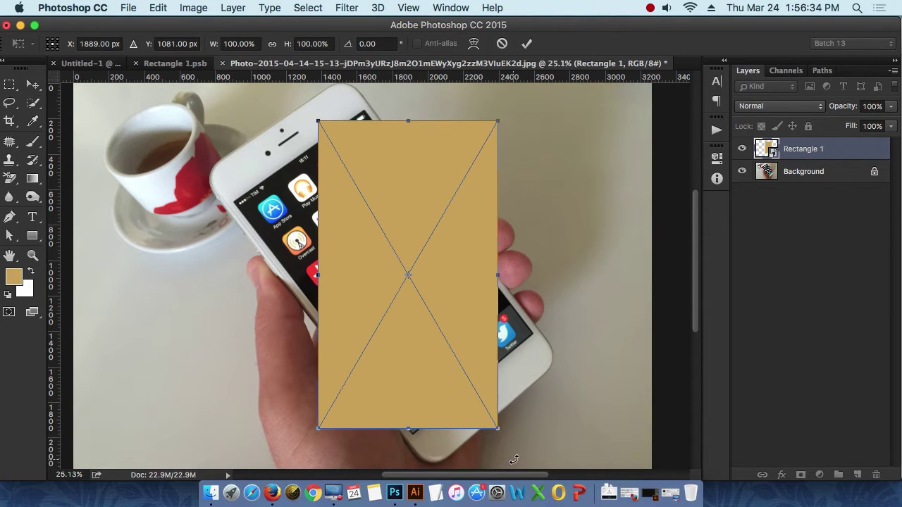
drag(509, 445, 564, 343)
Distort the gold smart object so its two upper corners sit on the phone screen's upper corners.
right_click(340, 212)
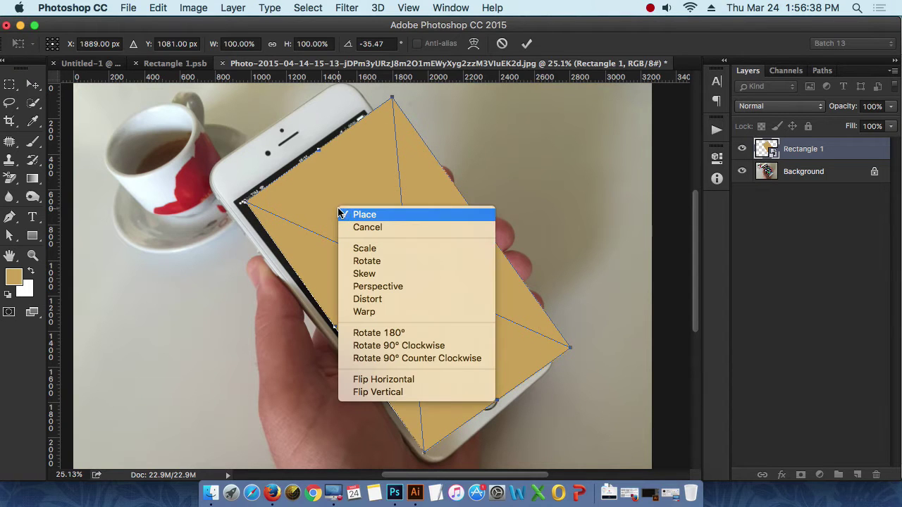
click(381, 298)
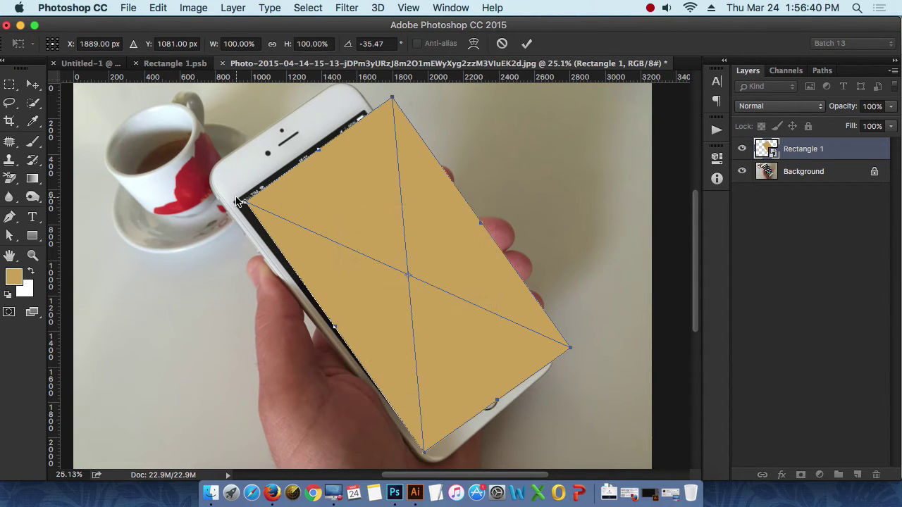
scroll(238, 202, up, 5)
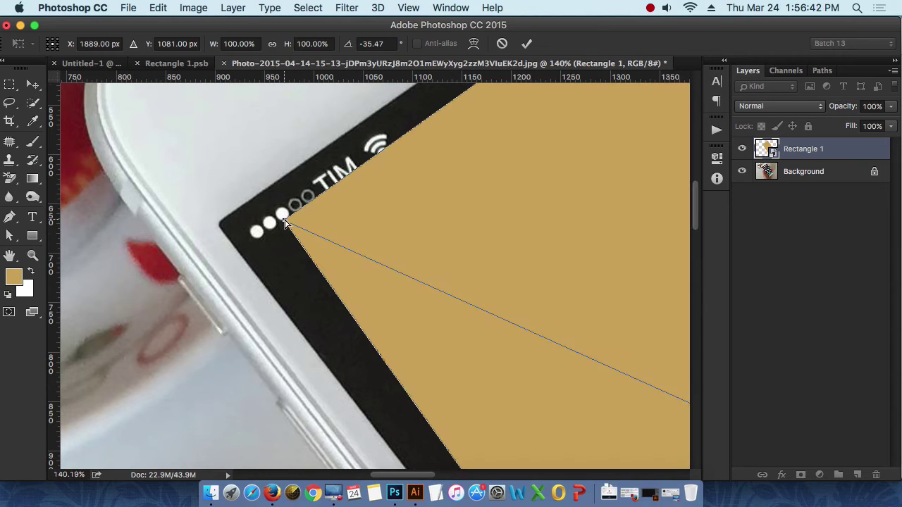
drag(285, 224, 214, 224)
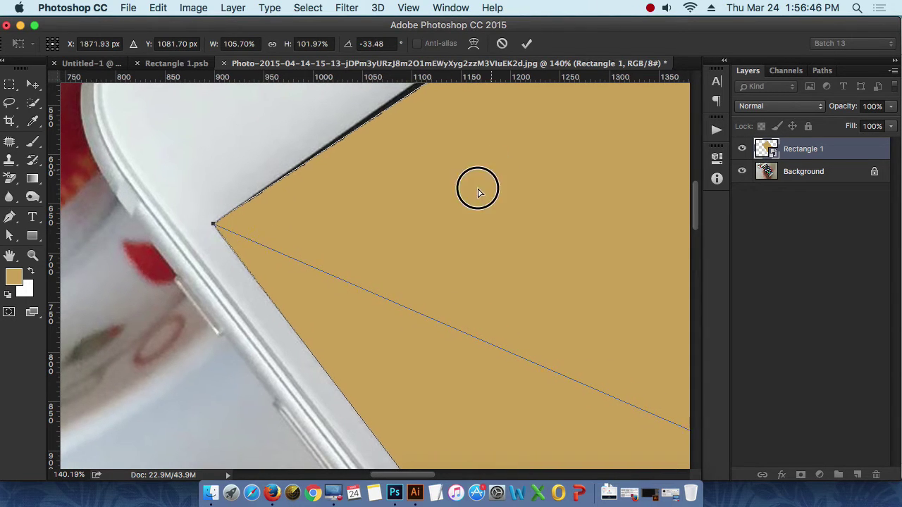
scroll(478, 191, right, 10)
scroll(503, 185, up, 8)
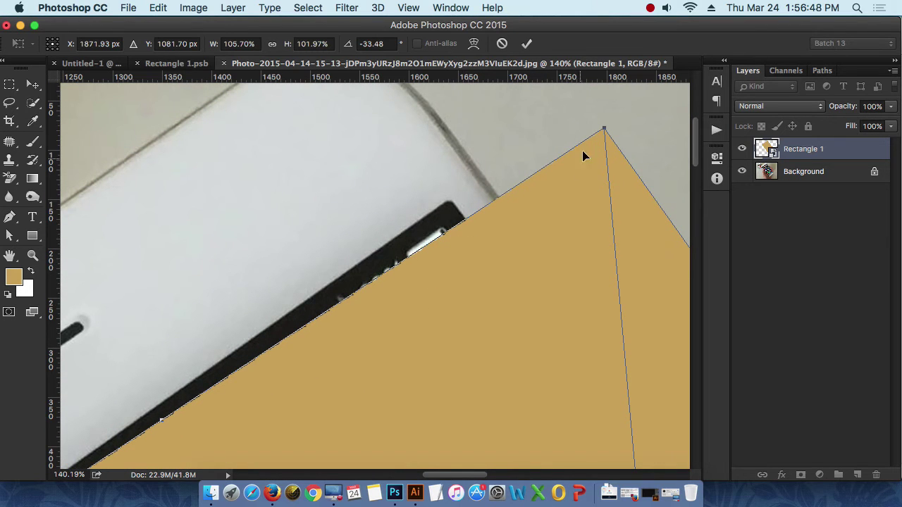
drag(605, 132, 451, 203)
Fit the gold smart object's lower-right corner onto the matching corner of the phone screen.
scroll(533, 246, down, 10)
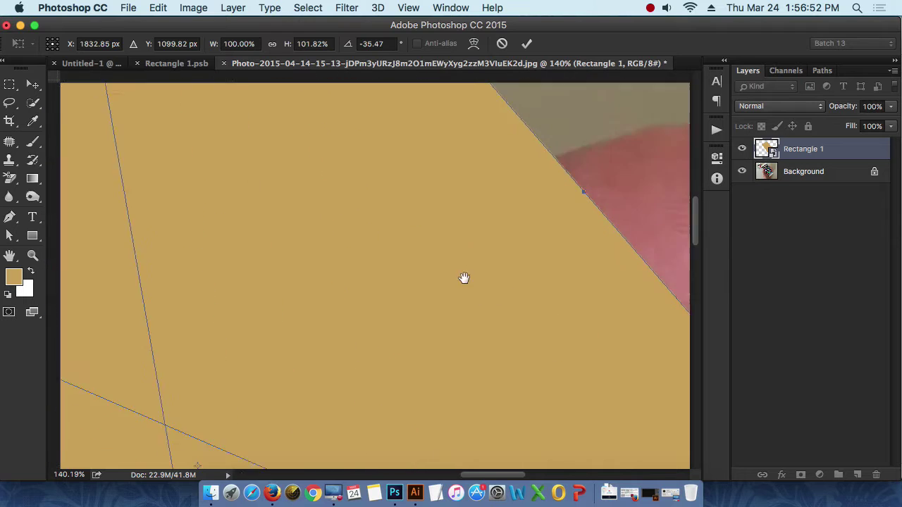
scroll(529, 326, down, 5)
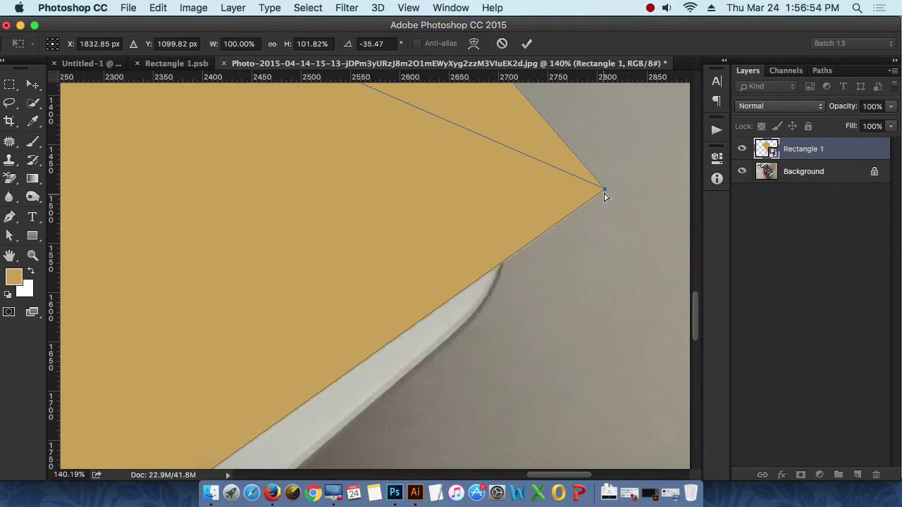
drag(608, 194, 474, 319)
scroll(459, 362, up, 2)
scroll(480, 316, up, 5)
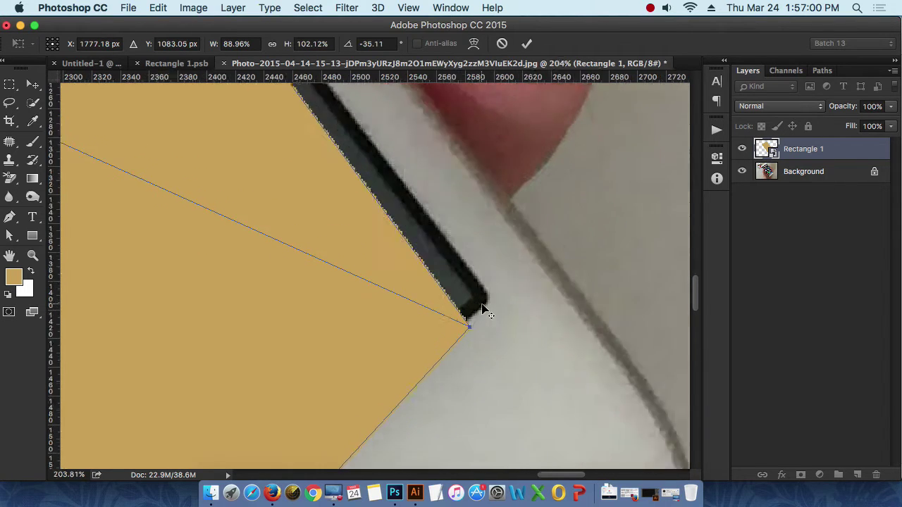
drag(460, 355, 500, 300)
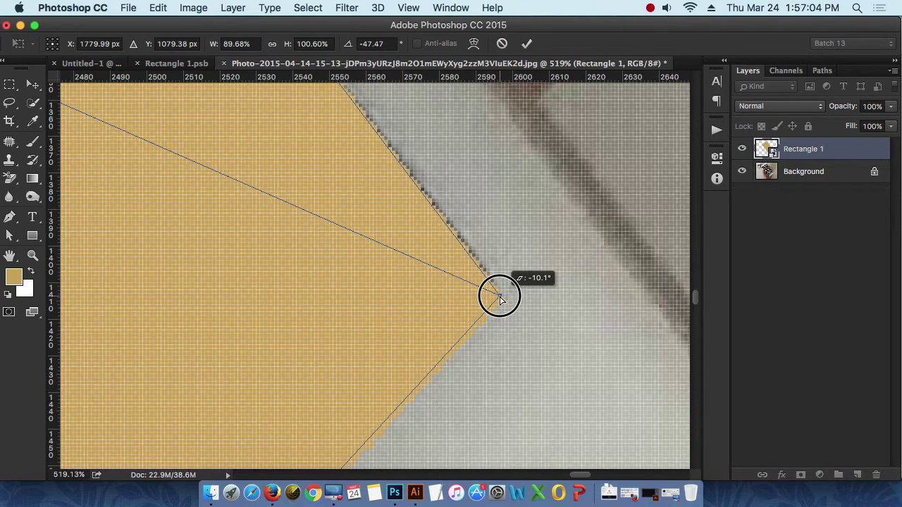
Fit the gold smart object's lower-left corner onto the phone screen's remaining corner and apply the distortion.
scroll(508, 301, down, 10)
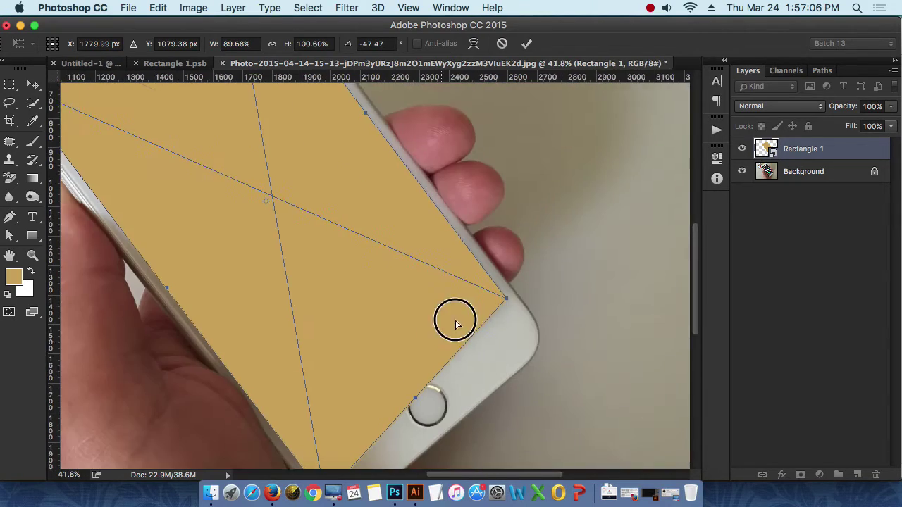
scroll(454, 353, up, 6)
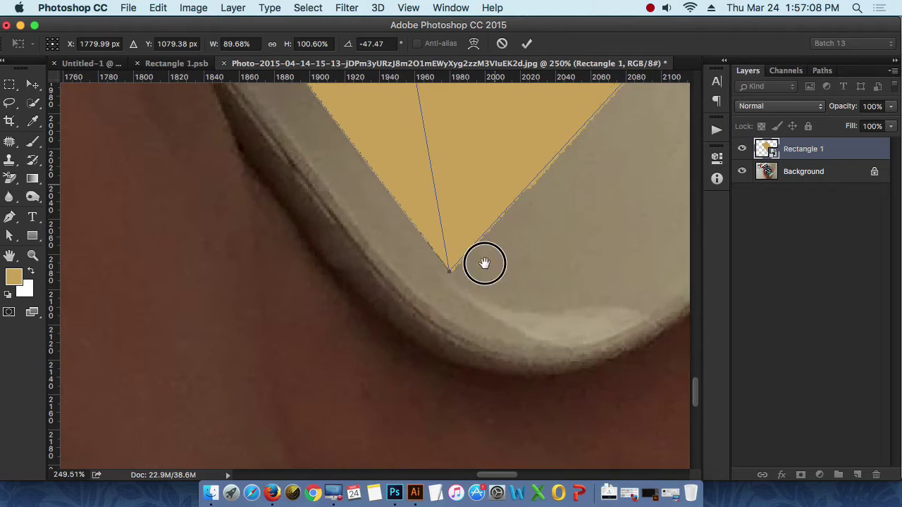
scroll(449, 373, up, 1)
drag(440, 379, 446, 309)
scroll(319, 177, up, 4)
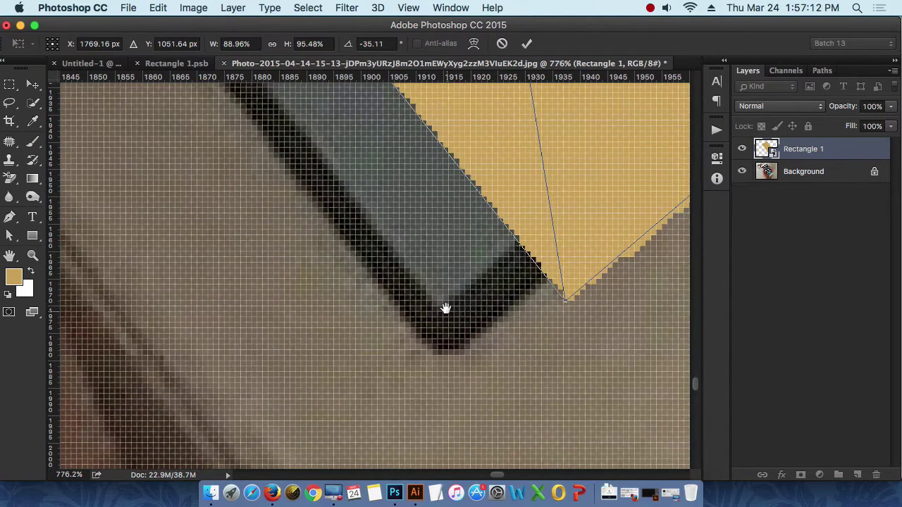
drag(568, 304, 439, 359)
scroll(439, 359, down, 15)
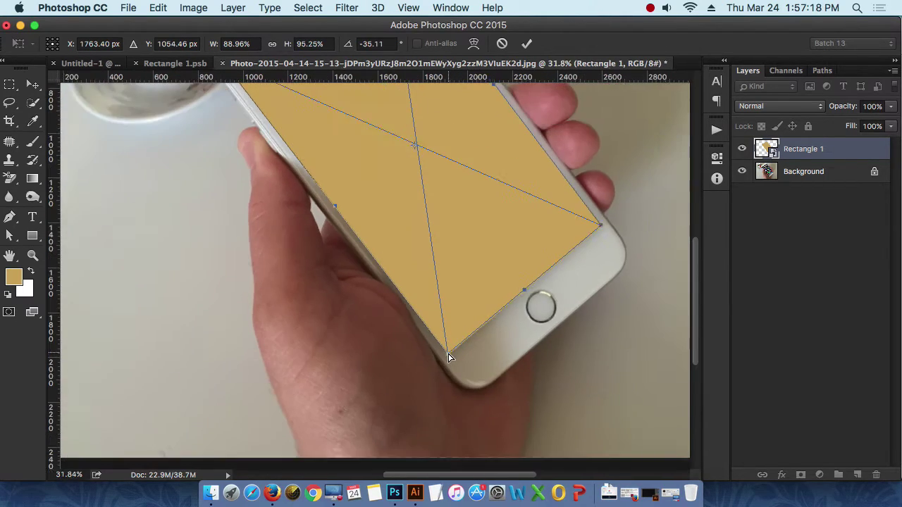
scroll(450, 358, down, 3)
scroll(449, 358, down, 1)
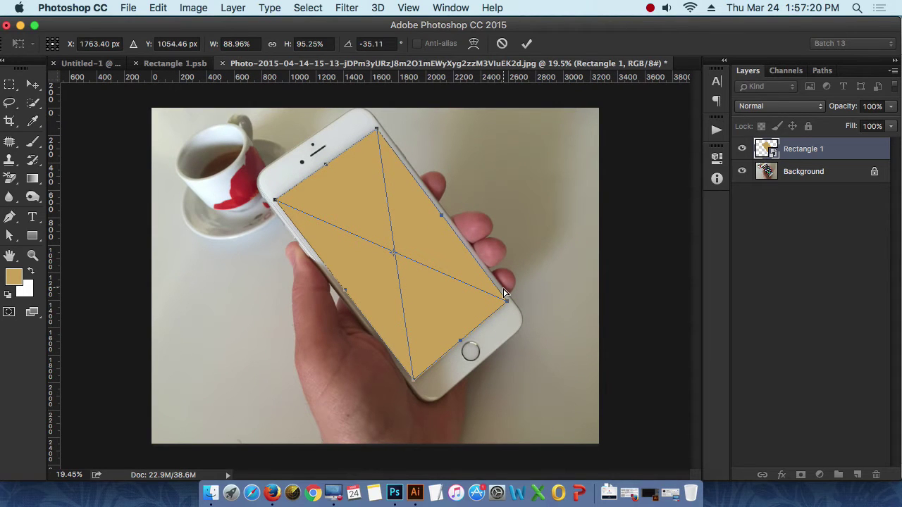
key(Return)
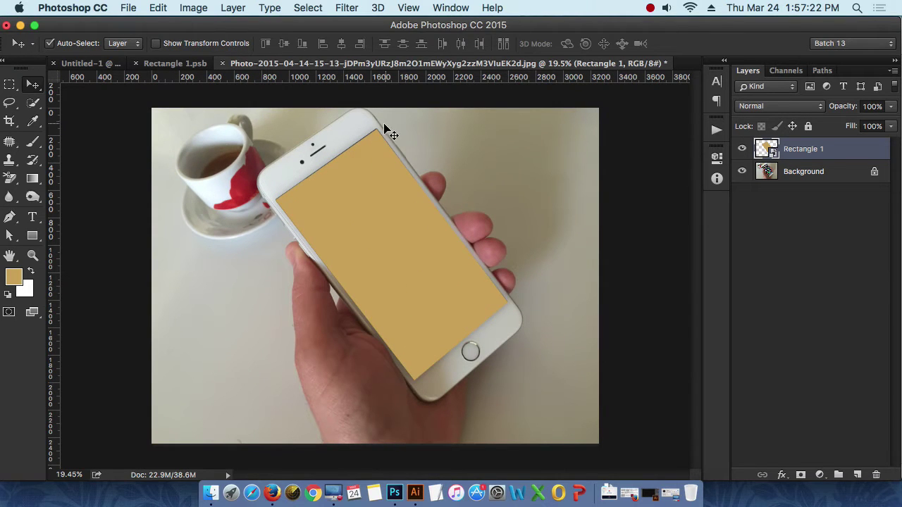
Transform the gold smart object again, nudging its topmost corner slightly outward to cover the dark screen edge.
scroll(371, 123, up, 6)
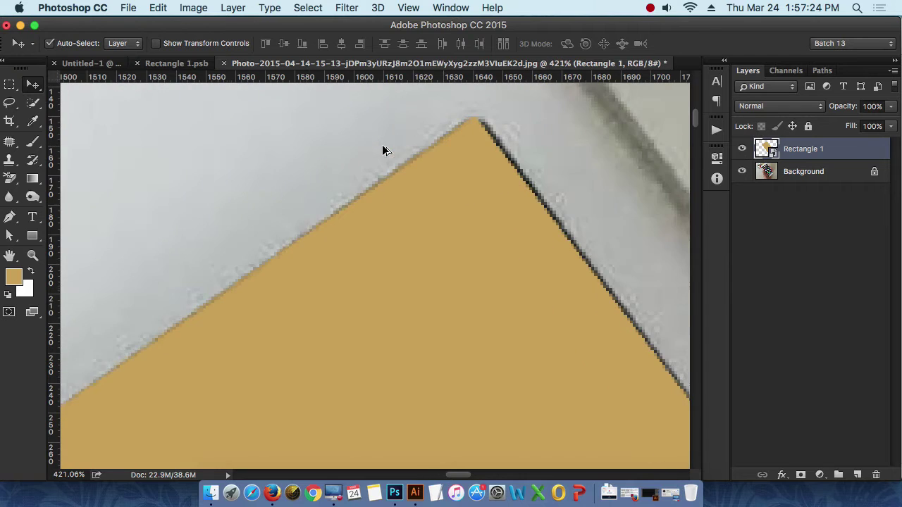
key(super+t)
right_click(454, 186)
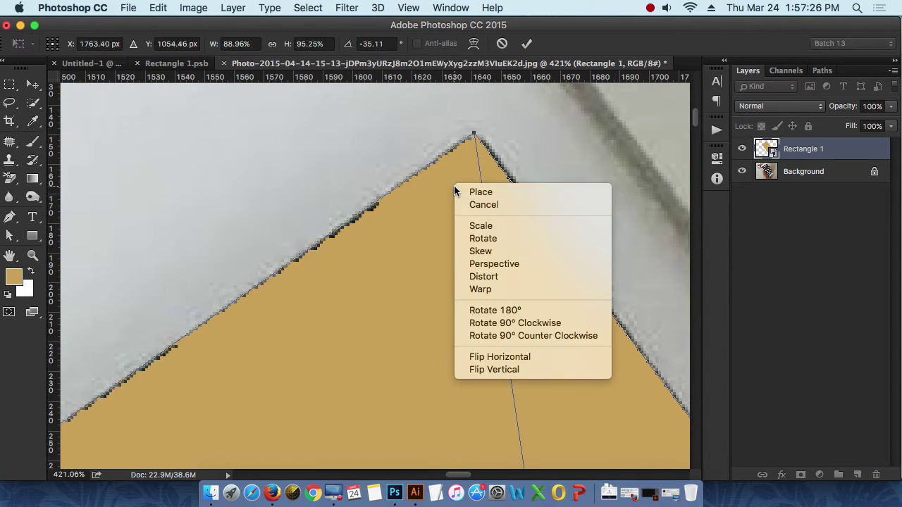
click(478, 145)
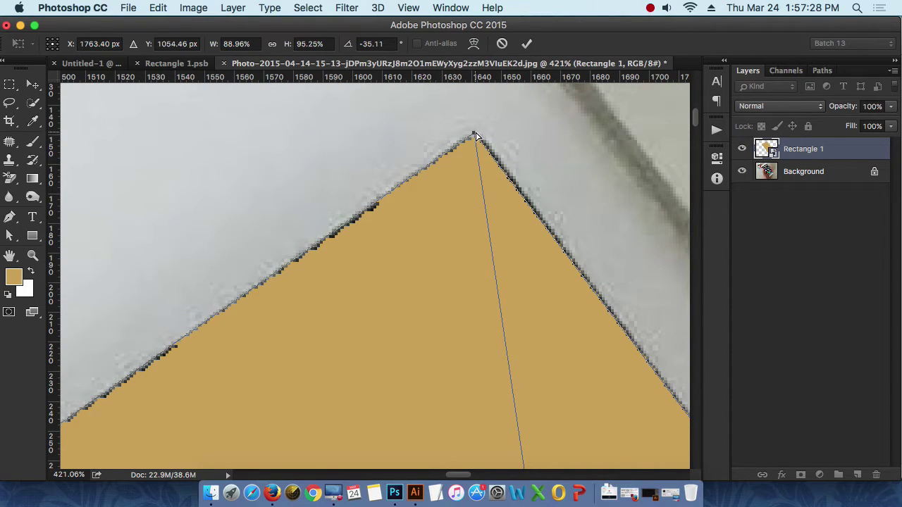
drag(475, 135, 480, 131)
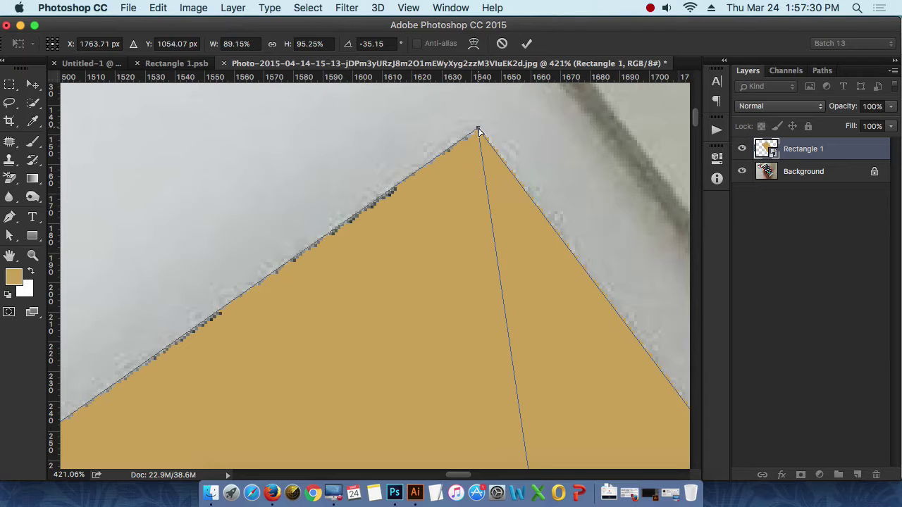
key(Return)
scroll(498, 201, down, 10)
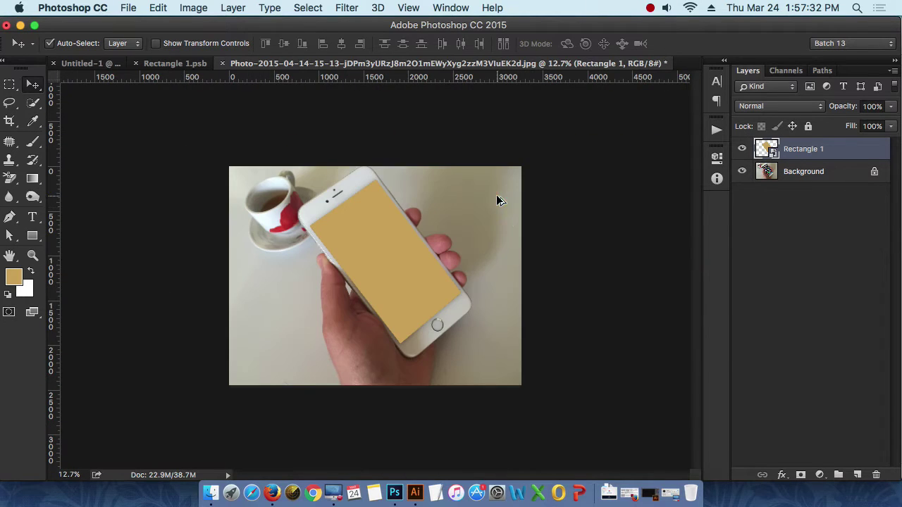
scroll(431, 312, up, 2)
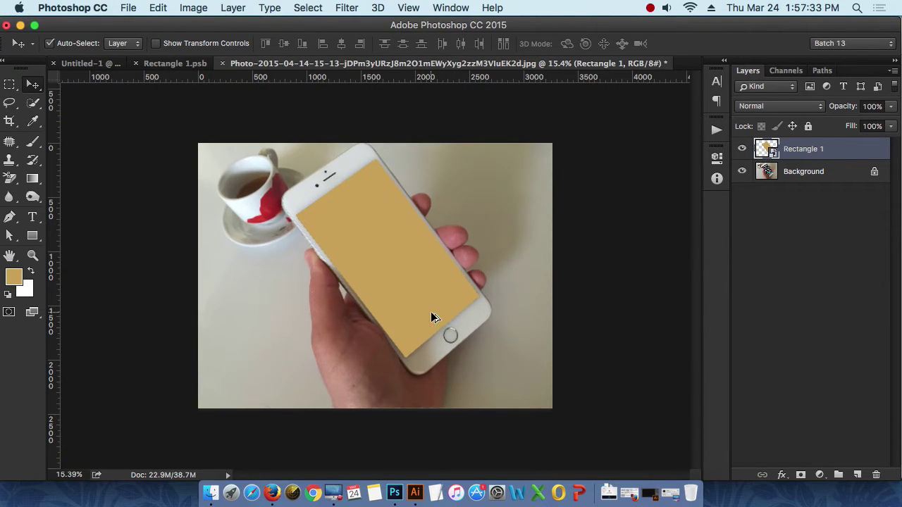
Open the photo's Rectangle 1 smart object contents, and close the older Rectangle 1.psb and Untitled-1 documents.
double_click(774, 152)
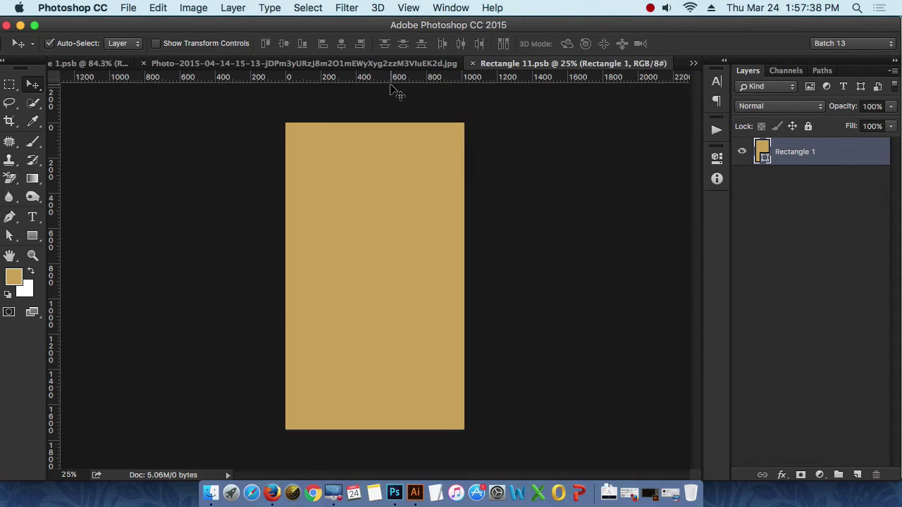
click(314, 63)
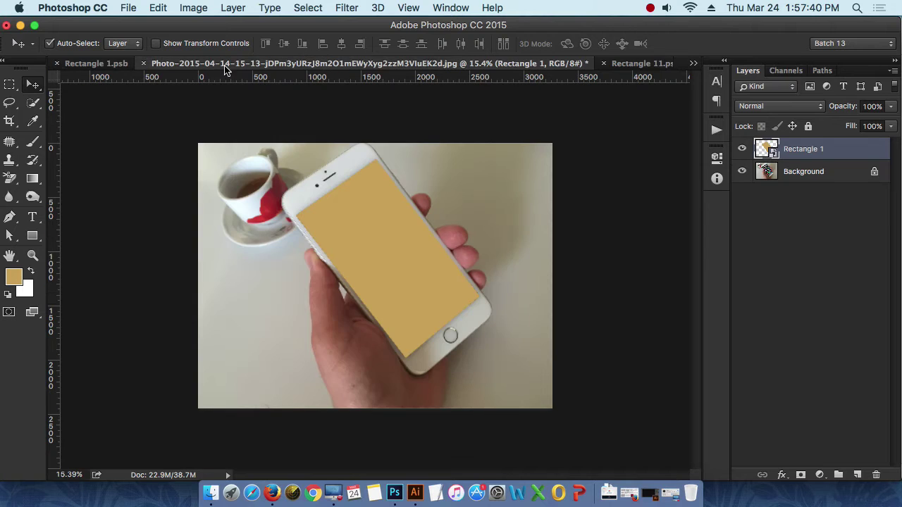
click(110, 65)
click(57, 63)
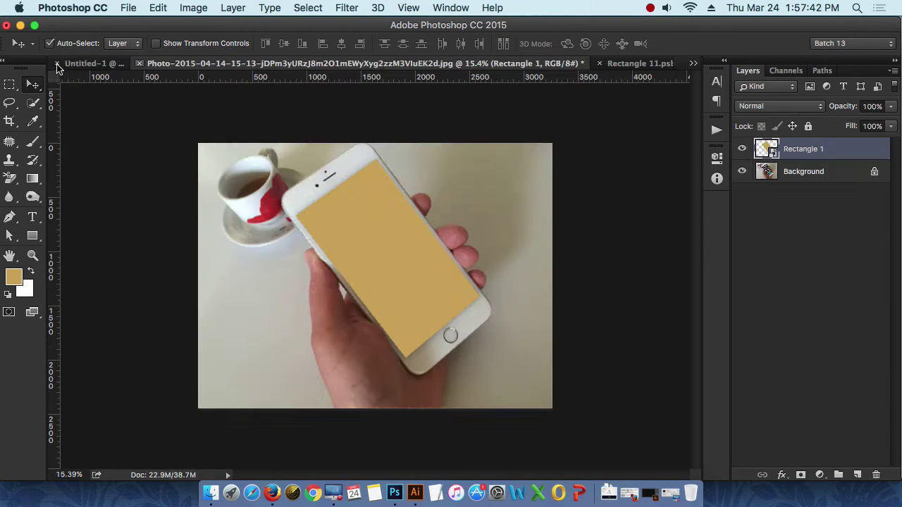
click(69, 64)
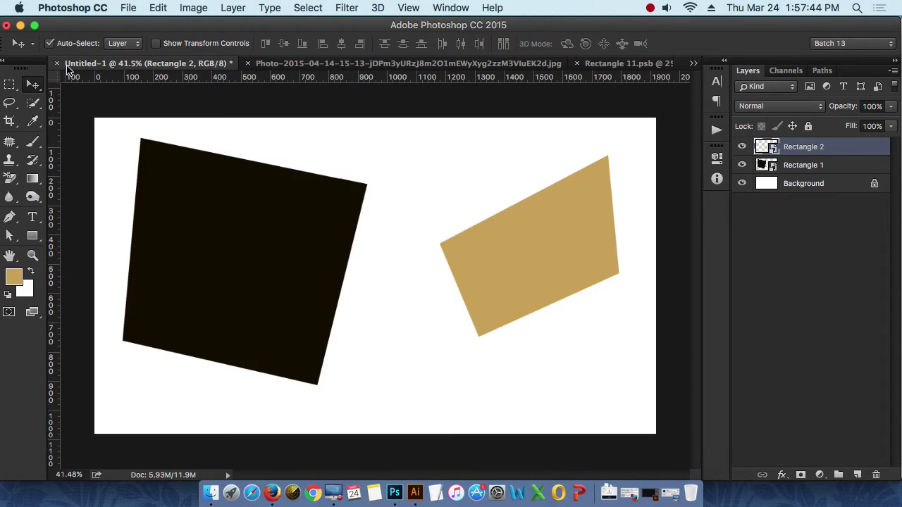
click(57, 63)
click(400, 194)
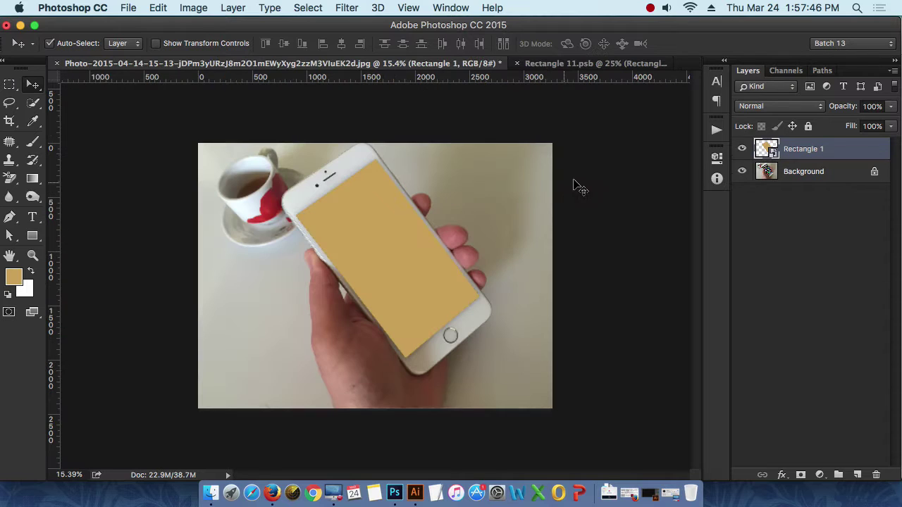
Compare the undistorted rectangle in Rectangle 11.psb with the distorted smart object in the phone photo.
click(580, 64)
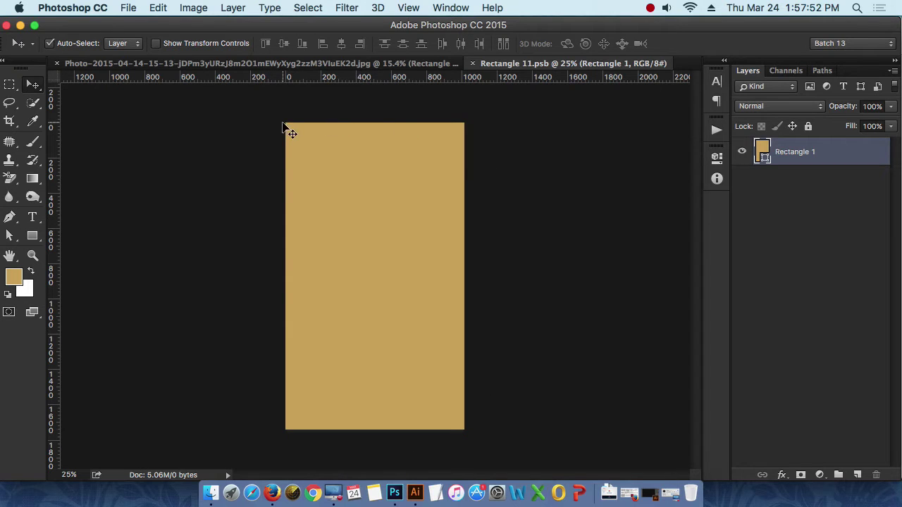
click(241, 64)
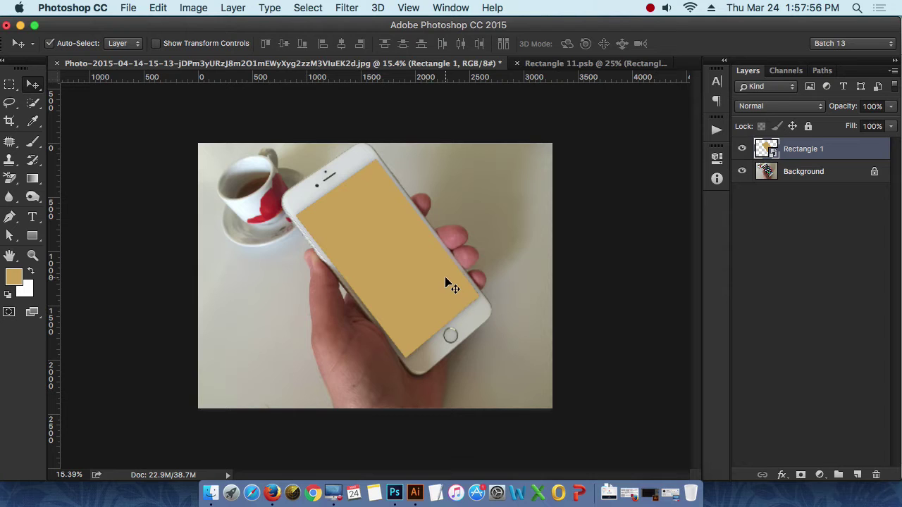
click(555, 64)
click(323, 64)
Draw a wide gold rectangle about 2548 × 1091 px across the phone in the photo.
click(32, 237)
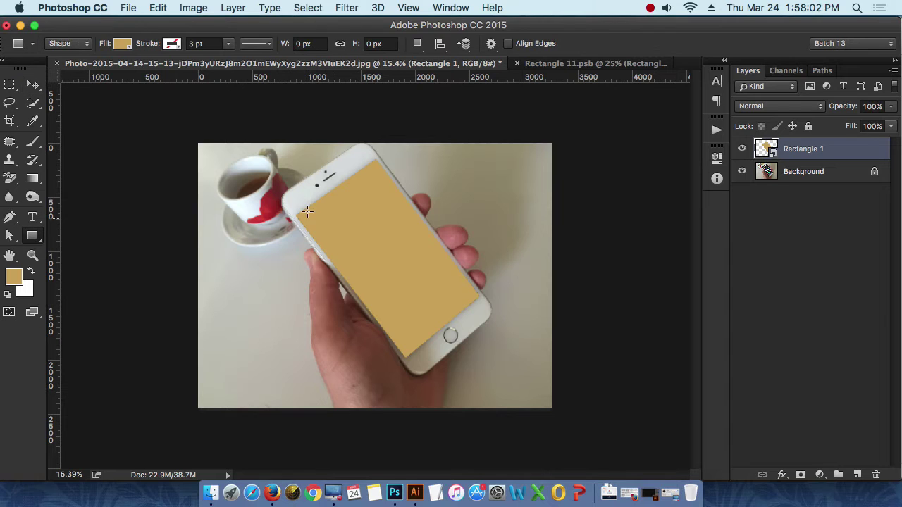
drag(219, 232, 497, 351)
click(676, 149)
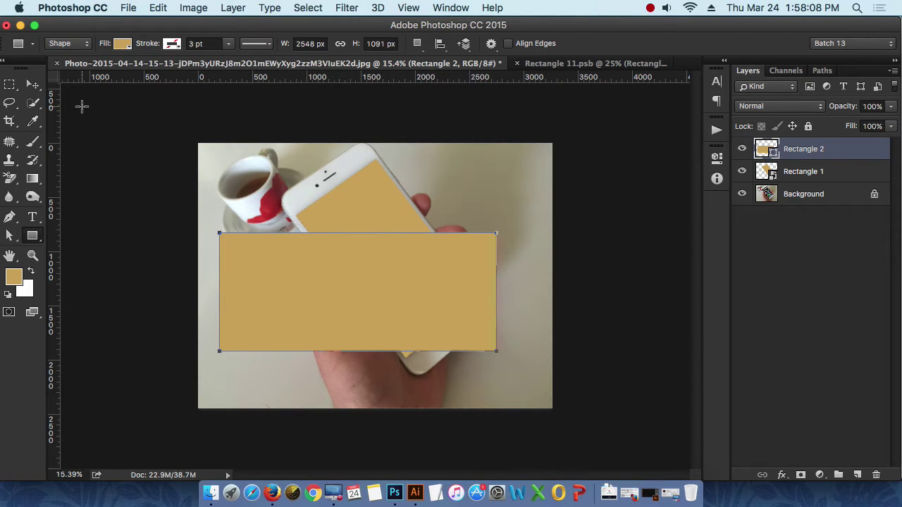
click(33, 84)
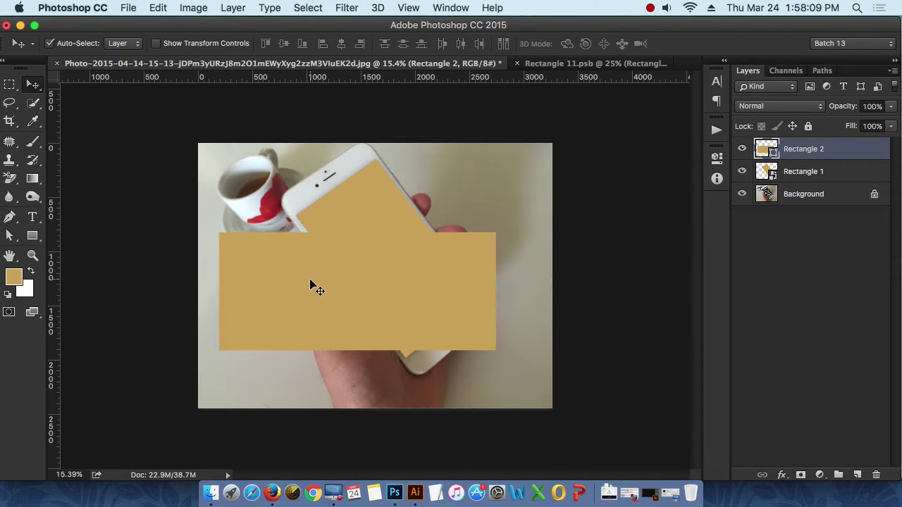
Hide the Rectangle 1 smart object layer, leaving the new wide rectangle over the phone photo.
right_click(791, 152)
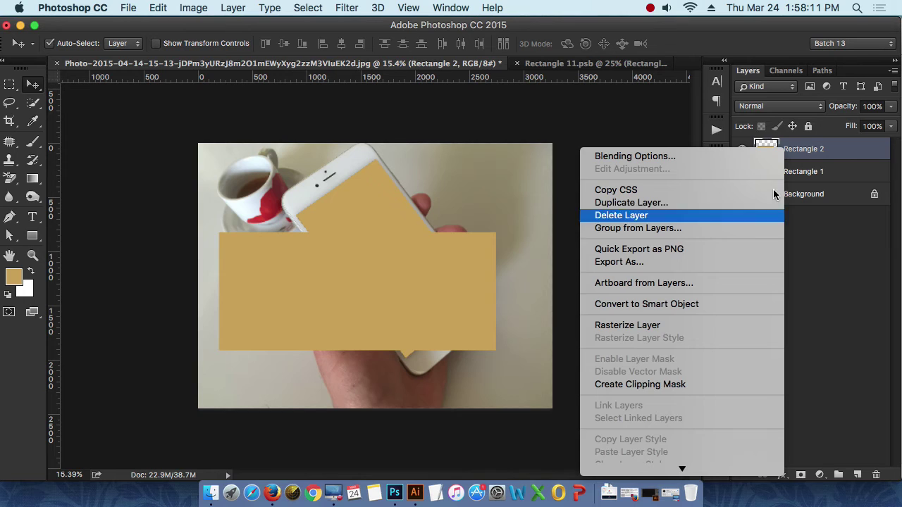
click(824, 171)
click(742, 171)
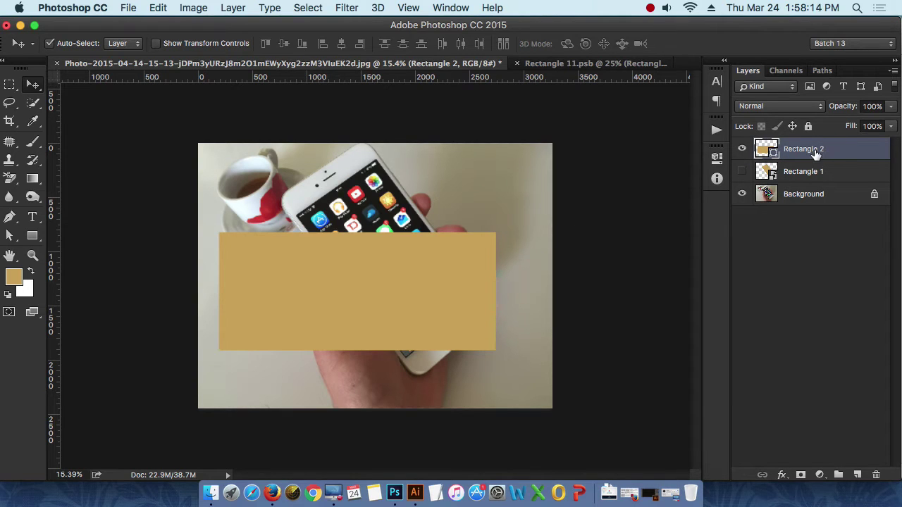
Try to distort the plain Rectangle 2 shape by moving its upper-left corner onto the phone screen's top corner.
right_click(421, 265)
click(802, 180)
key(super+t)
scroll(393, 294, up, 5)
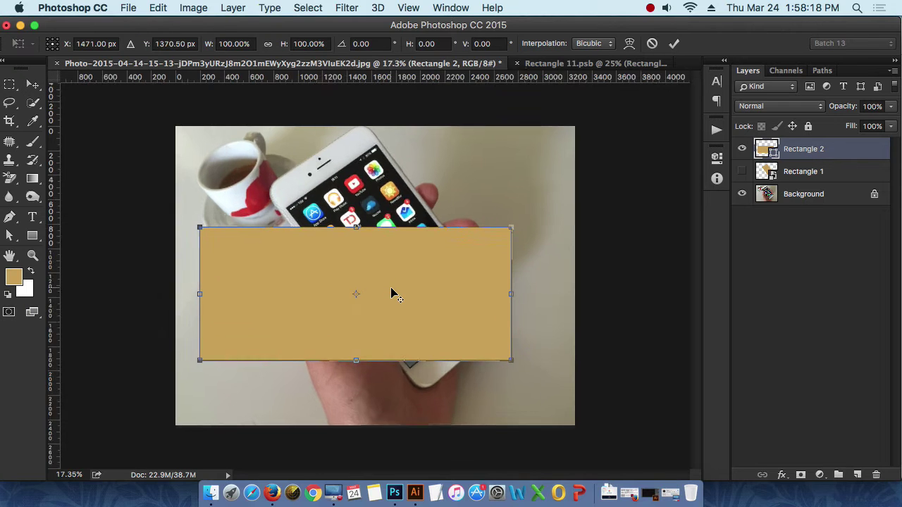
scroll(393, 294, up, 3)
scroll(386, 288, up, 2)
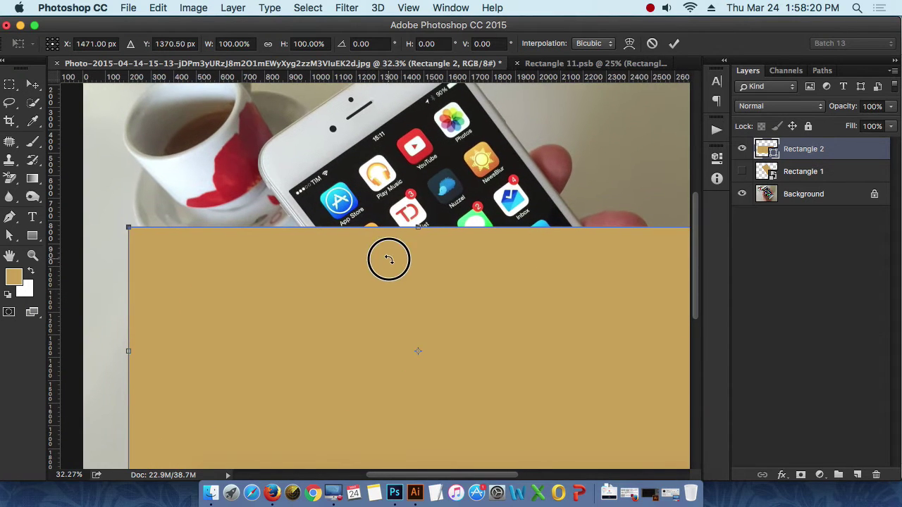
right_click(382, 262)
click(411, 329)
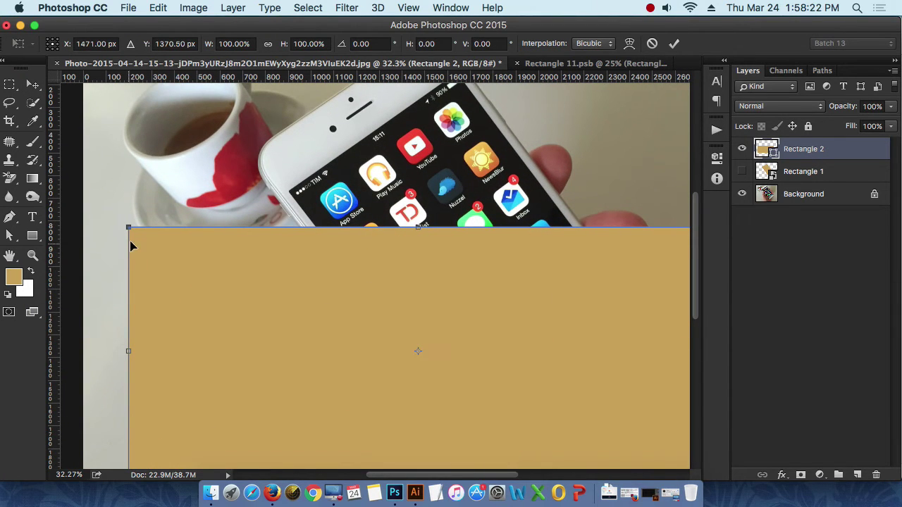
drag(129, 230, 446, 191)
scroll(459, 145, up, 3)
scroll(451, 251, down, 3)
scroll(451, 252, left, 2)
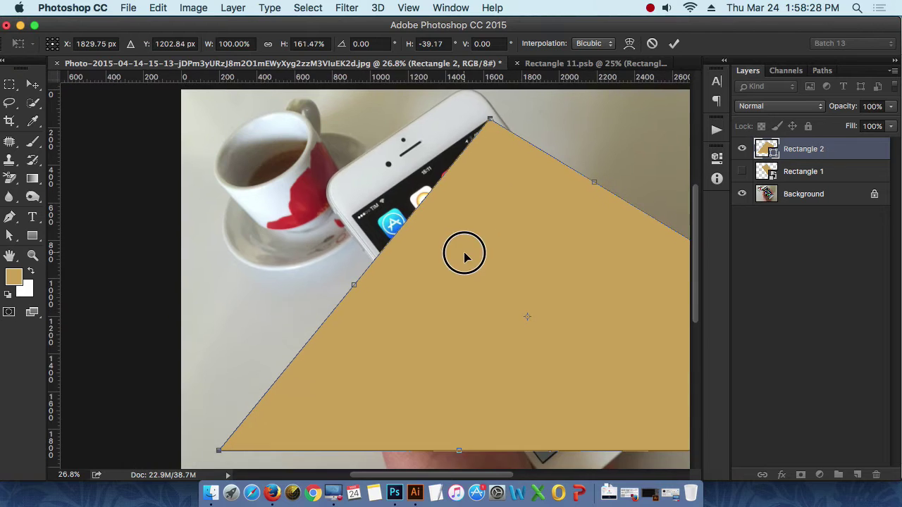
Try moving the shape's lower-left corner toward the phone screen, and undo the whole distortion of Rectangle 2.
drag(219, 453, 334, 284)
key(ctrl+z)
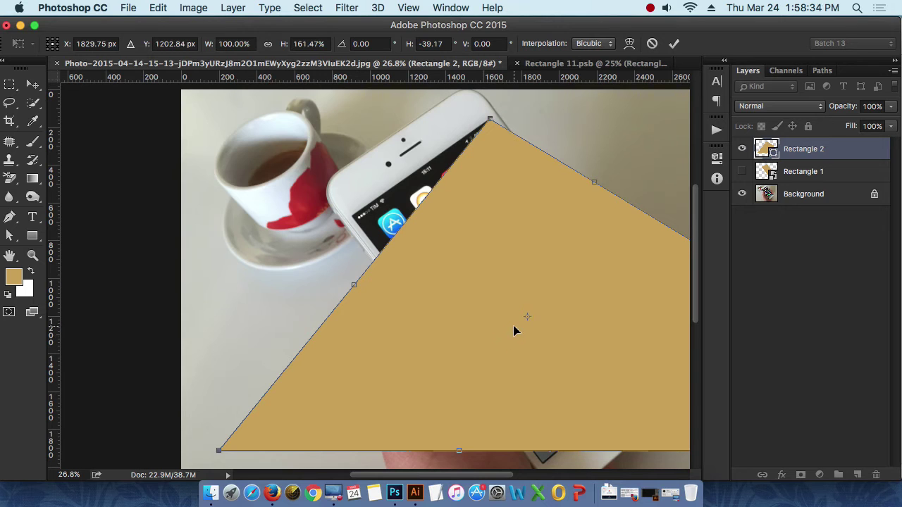
key(Return)
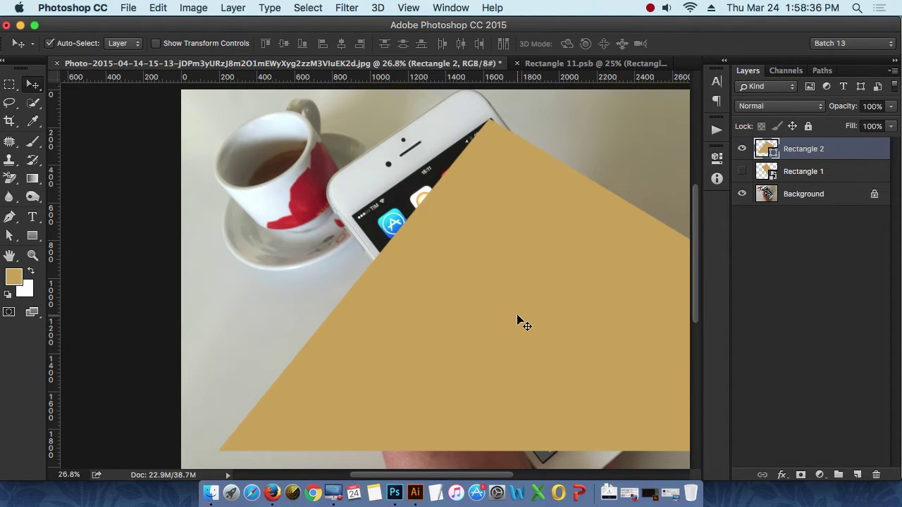
key(ctrl+z)
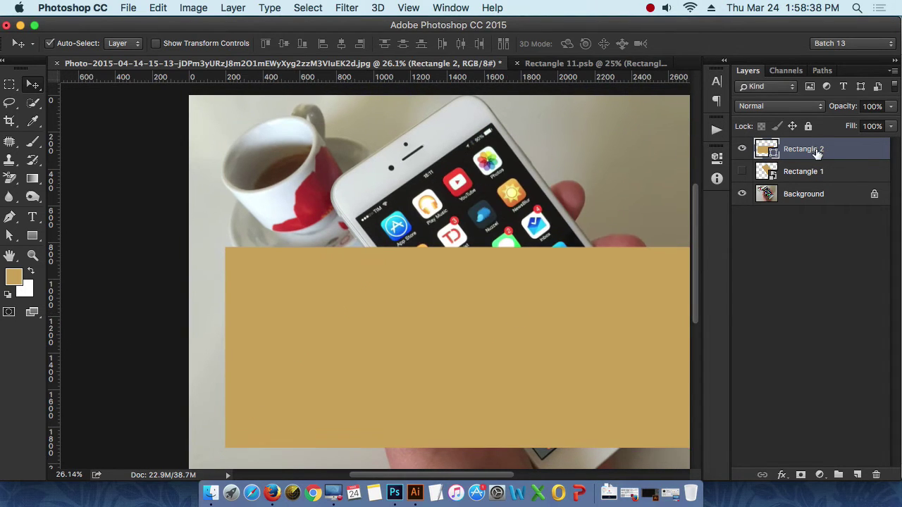
Convert Rectangle 2 to a smart object and distort its two left corners onto the upper corners of the phone screen.
right_click(812, 153)
click(661, 306)
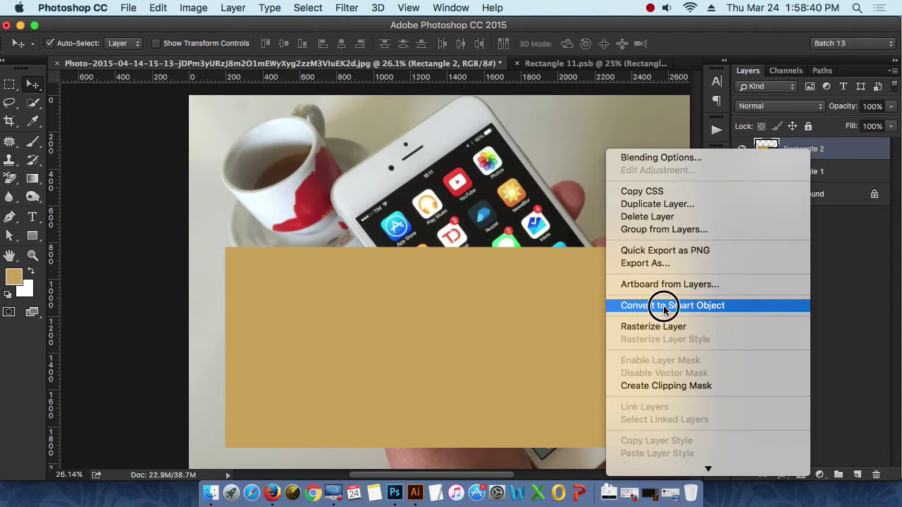
key(ctrl+t)
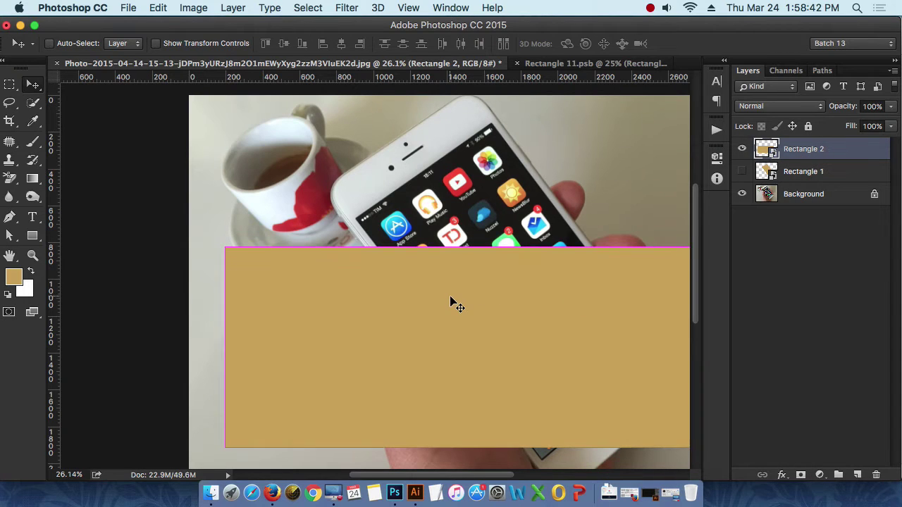
right_click(282, 265)
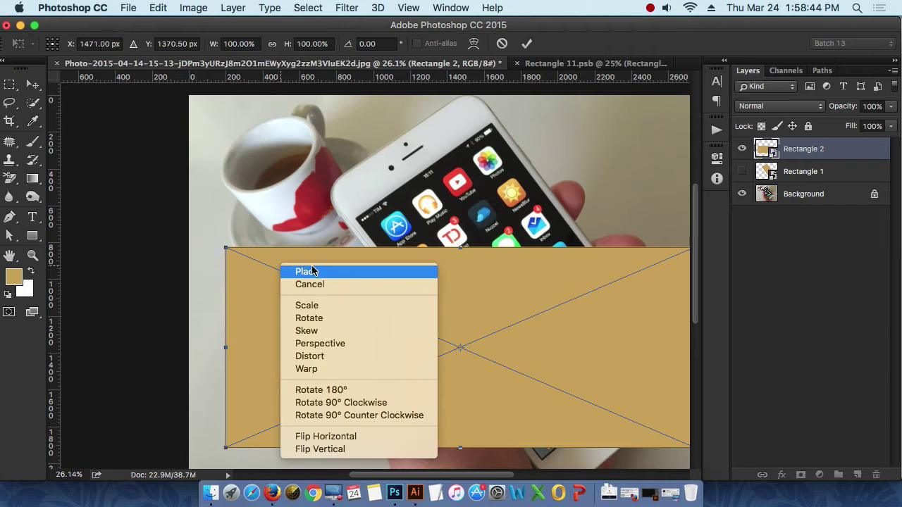
click(309, 356)
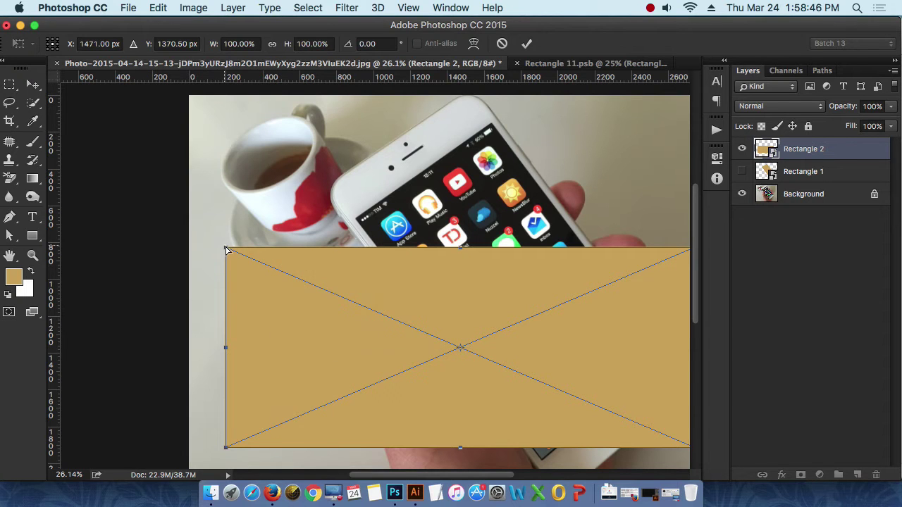
drag(227, 250, 490, 125)
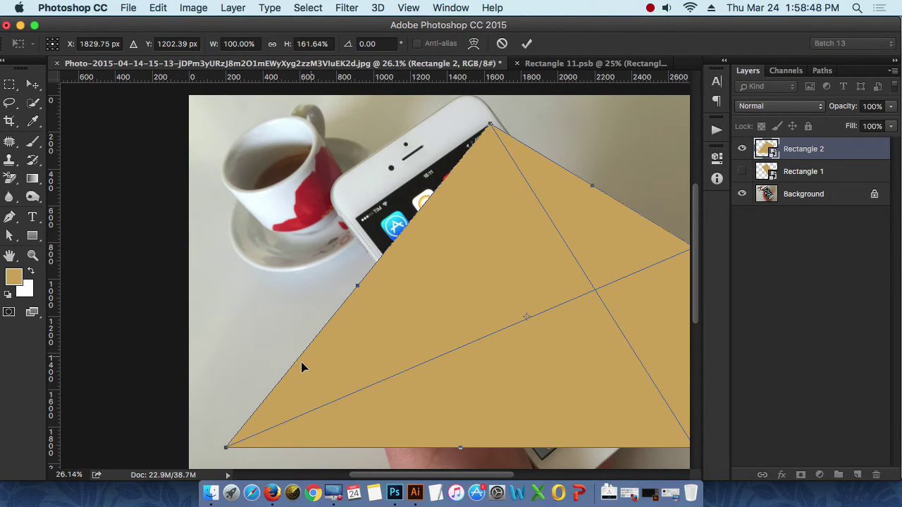
drag(227, 447, 355, 220)
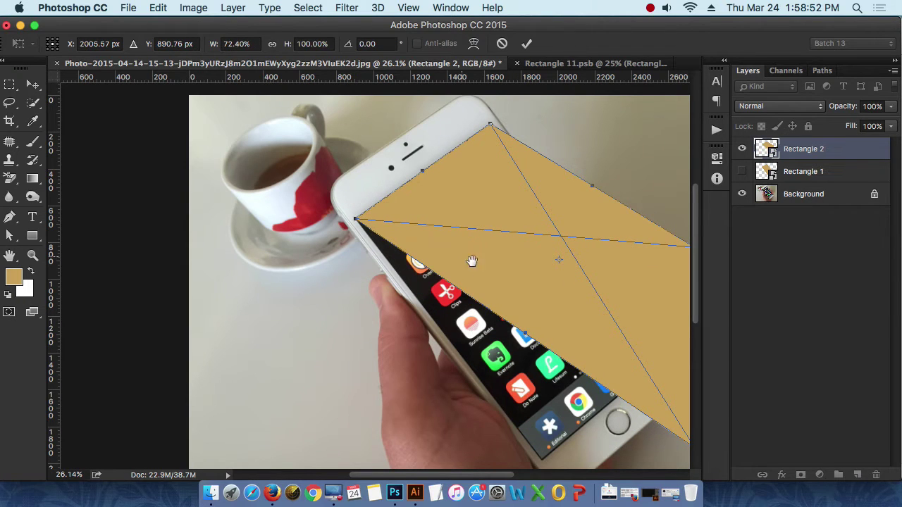
Distort Rectangle 2's two right corners onto the lower corners of the phone screen and apply the transform.
drag(471, 262, 292, 207)
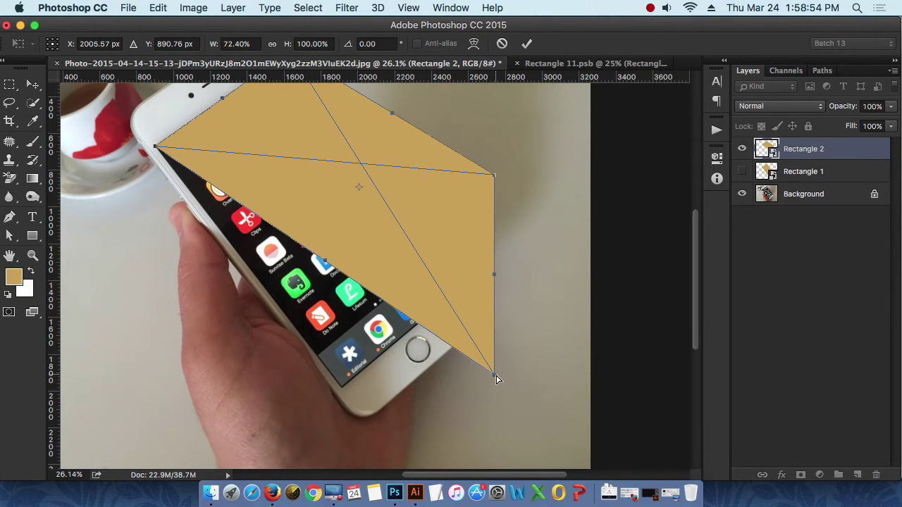
drag(495, 376, 345, 386)
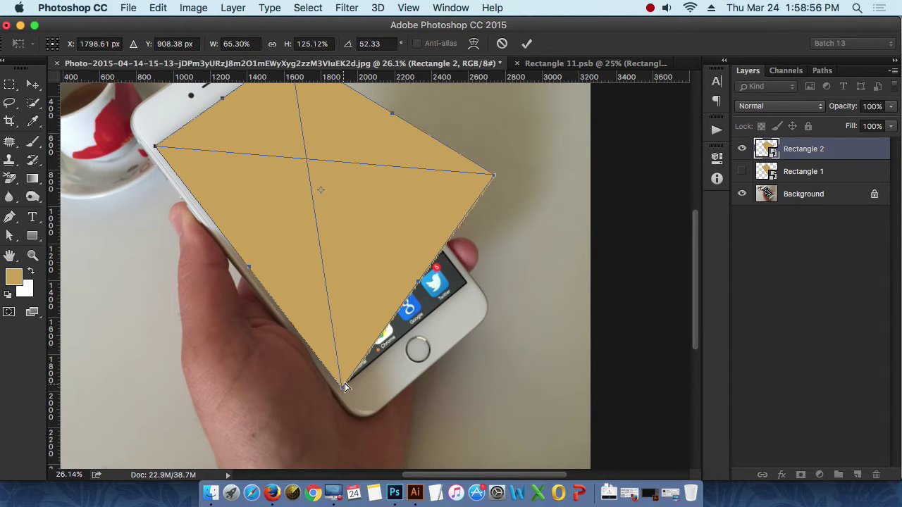
drag(496, 178, 466, 284)
key(Return)
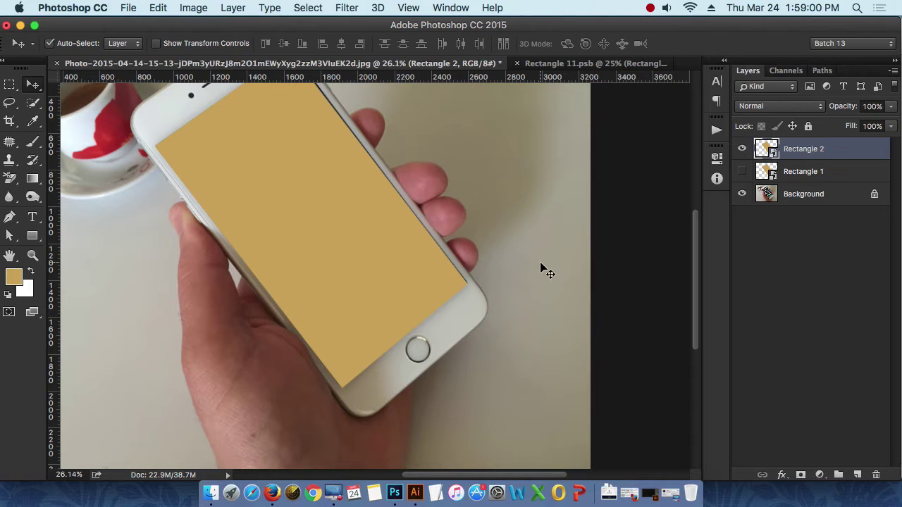
View the undistorted contents of the Rectangle 2 smart object, and compare the phone photo with that layer shown and hidden.
double_click(775, 154)
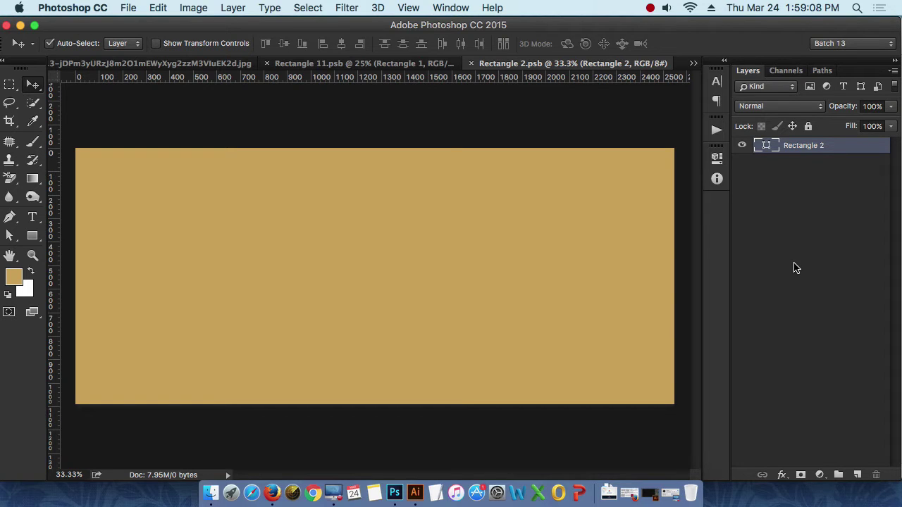
click(197, 64)
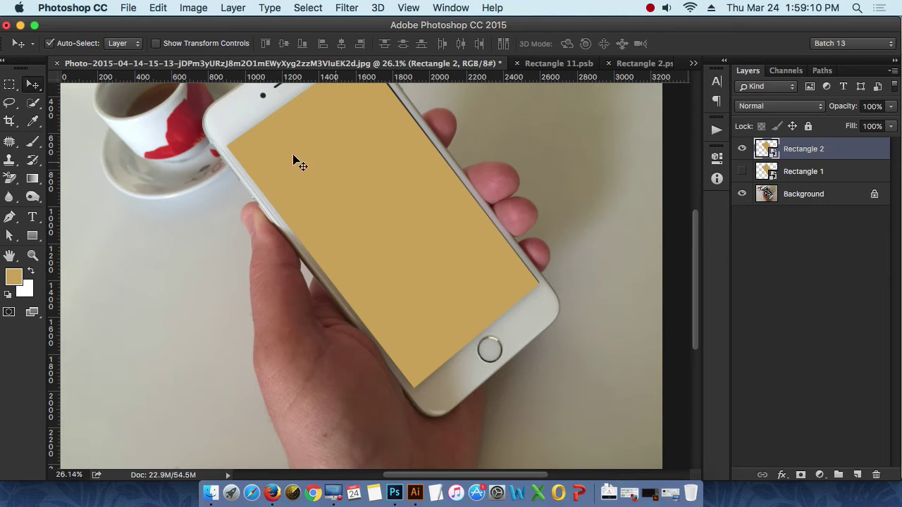
click(742, 150)
click(742, 150)
click(742, 149)
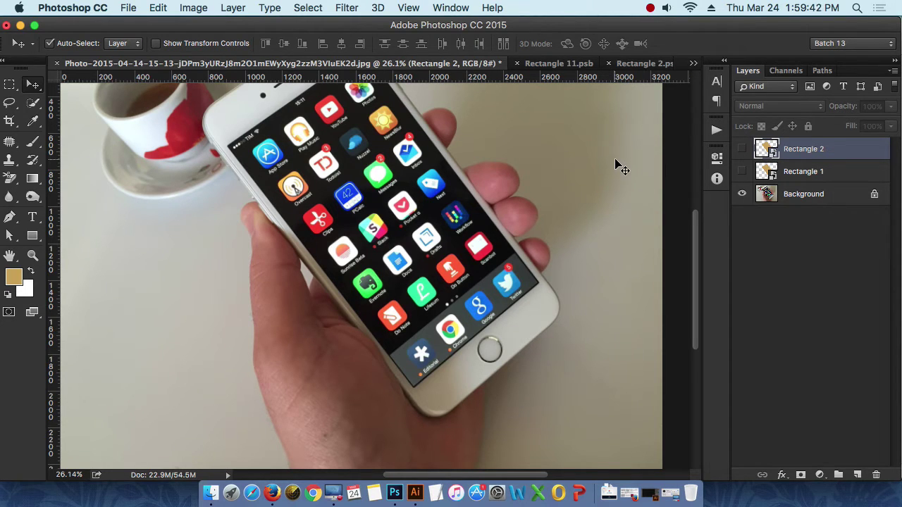
Close the Rectangle 2.psb smart object document.
click(563, 65)
click(618, 65)
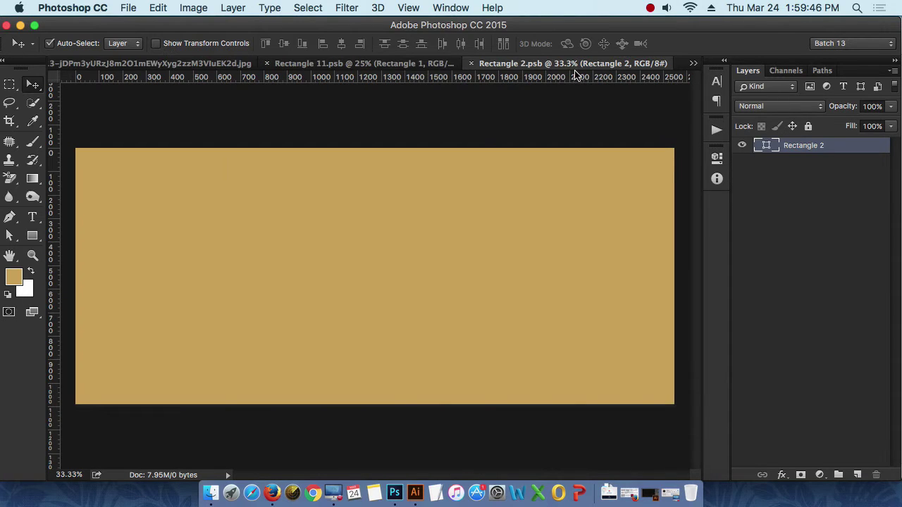
click(470, 63)
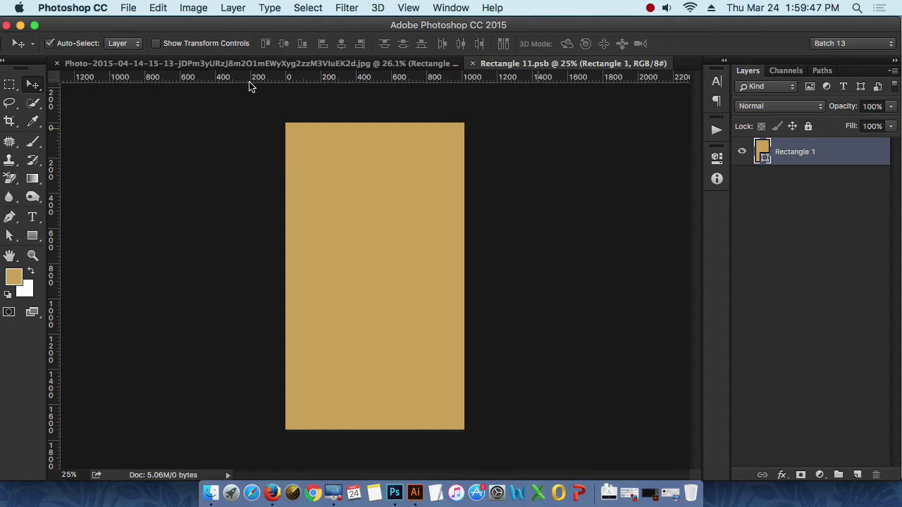
Delete the Rectangle 2 layer from the phone photo and show the Rectangle 1 smart object.
click(141, 64)
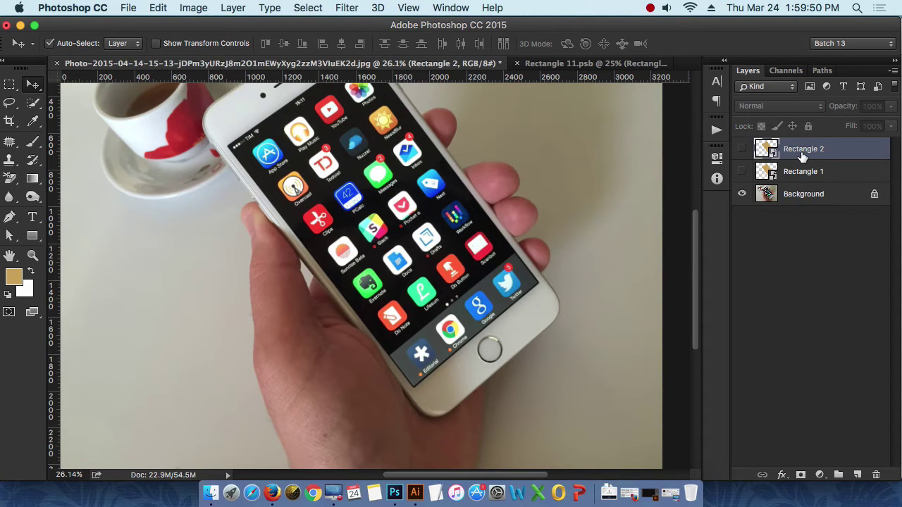
key(BackSpace)
click(741, 149)
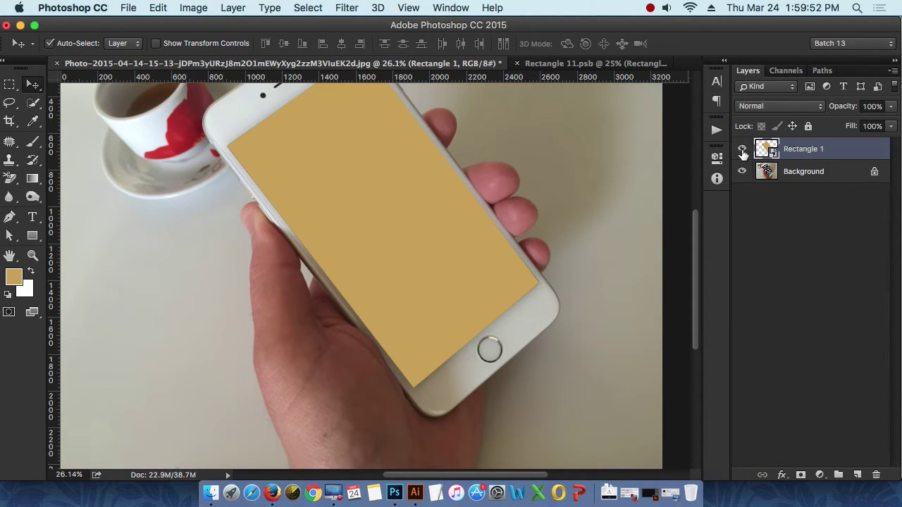
scroll(613, 252, down, 5)
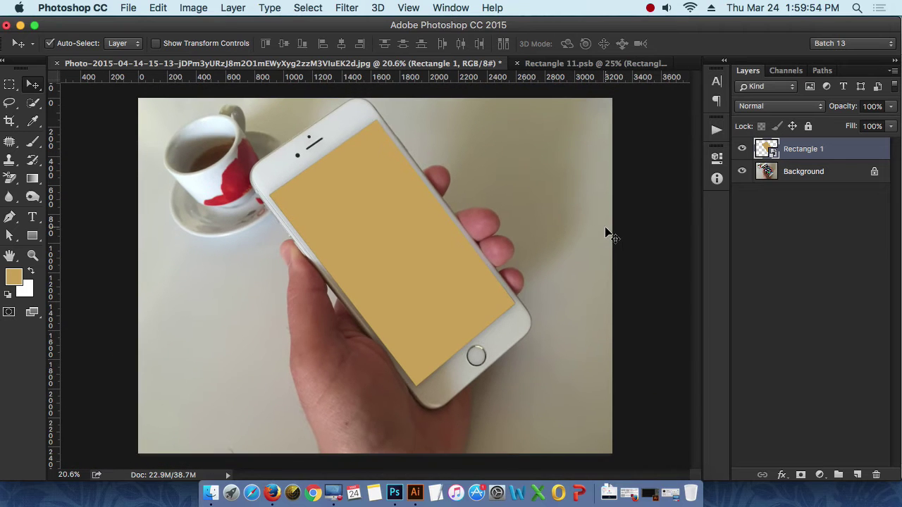
Open 02_HomePagev1.jpg from the Images folder in Finder into Photoshop and view the top of the webpage.
click(592, 64)
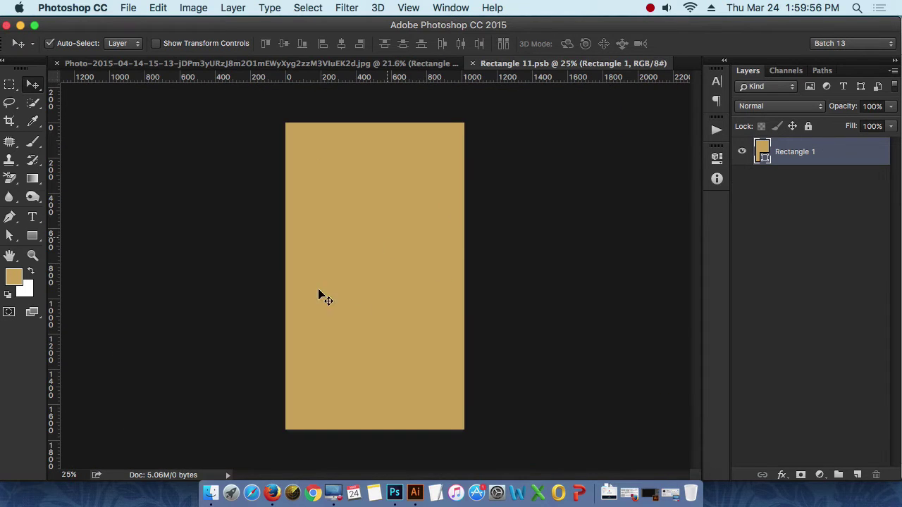
click(21, 25)
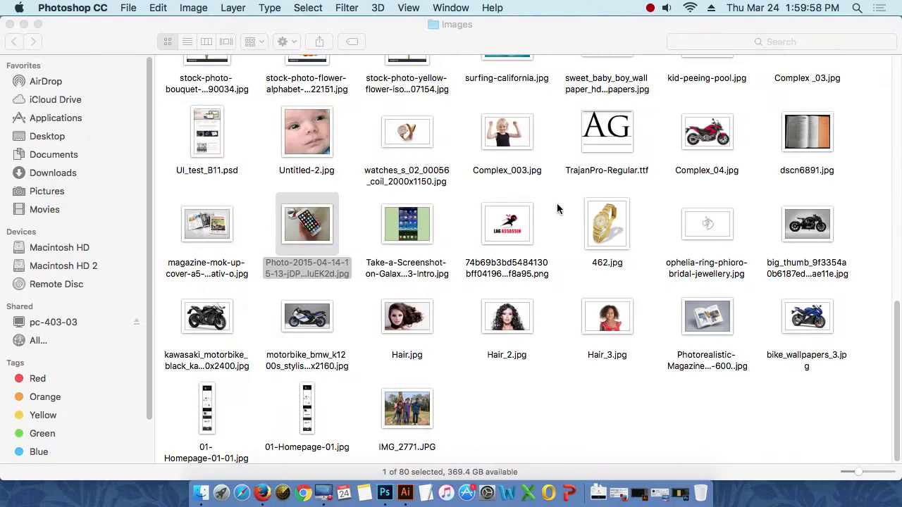
scroll(475, 254, up, 10)
drag(513, 112, 704, 67)
scroll(392, 284, up, 3)
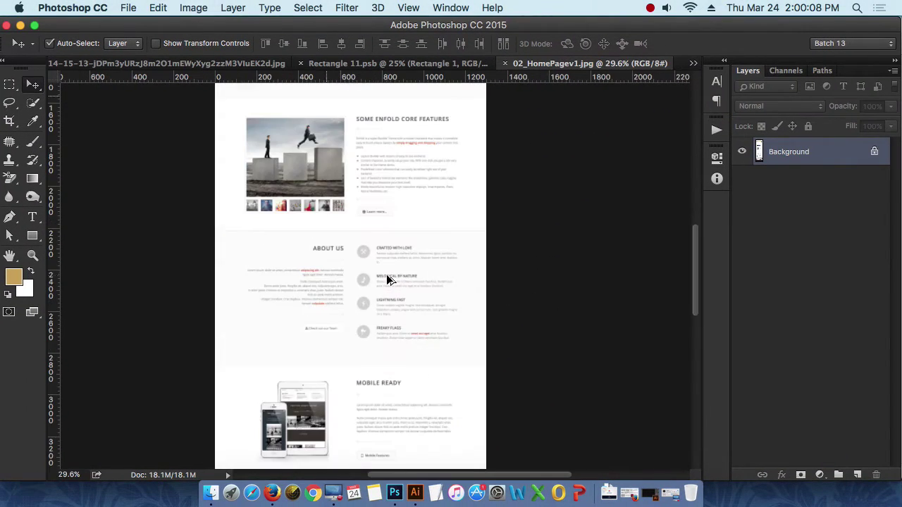
scroll(387, 282, up, 10)
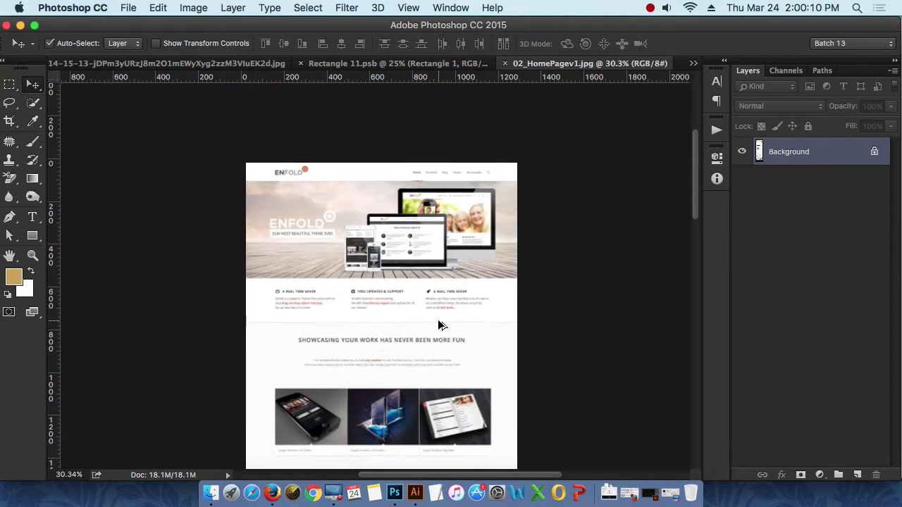
scroll(438, 325, down, 3)
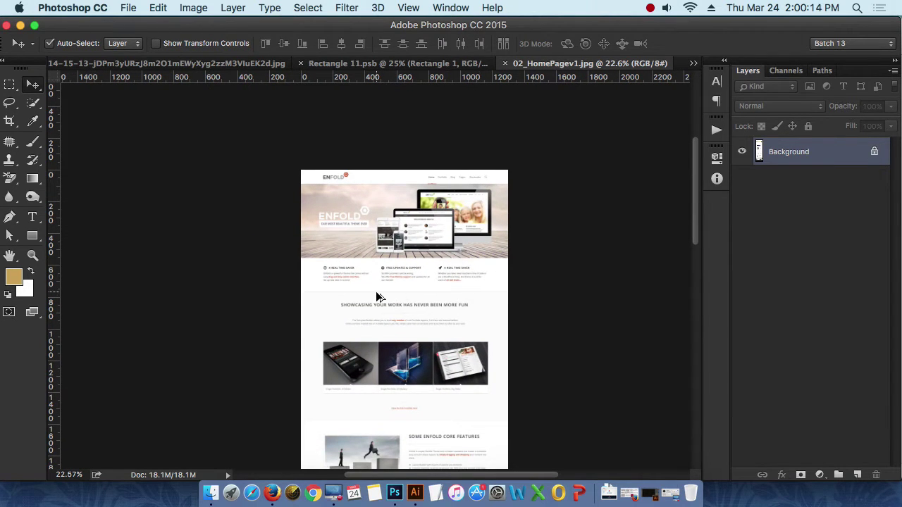
scroll(376, 296, down, 1)
Check the canvas size of Rectangle 11.psb without changing it.
click(9, 85)
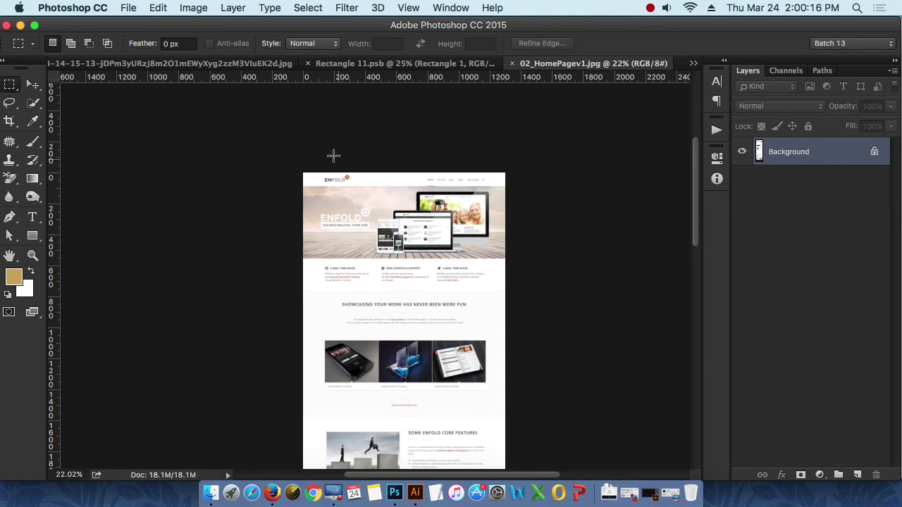
click(33, 84)
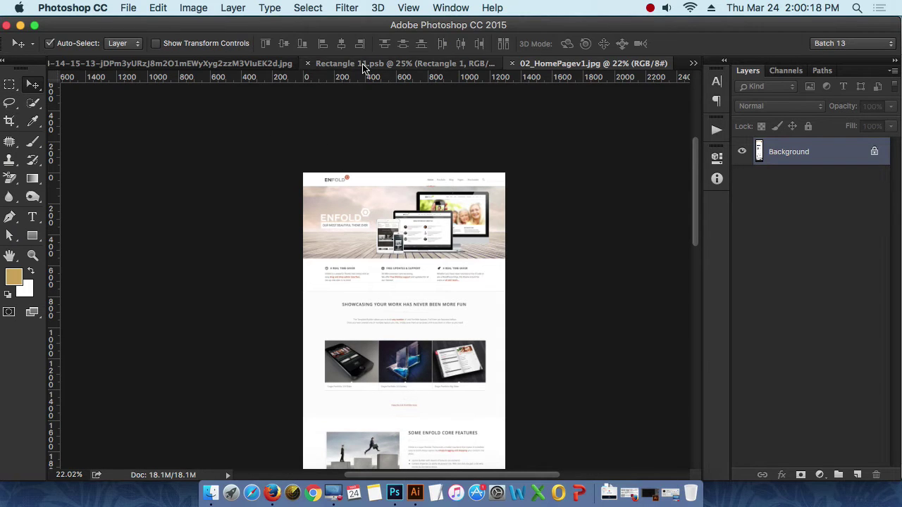
click(406, 64)
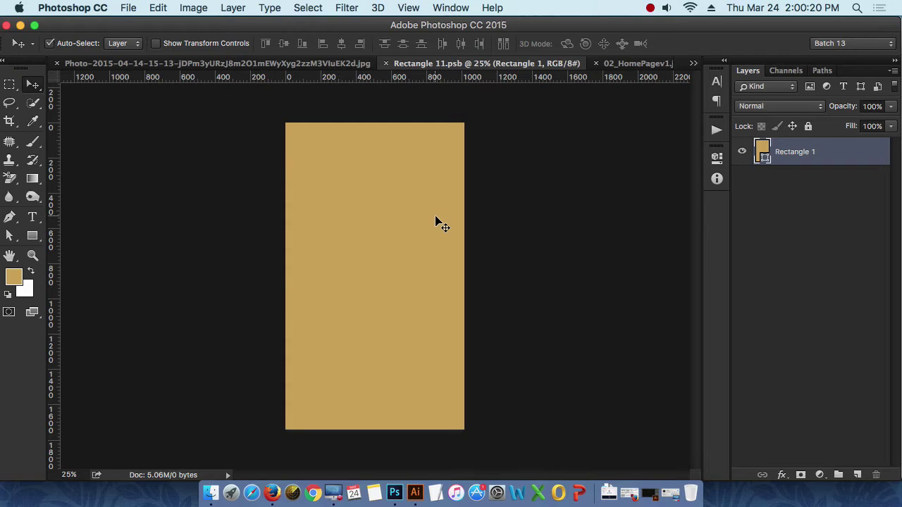
key(super+alt+c)
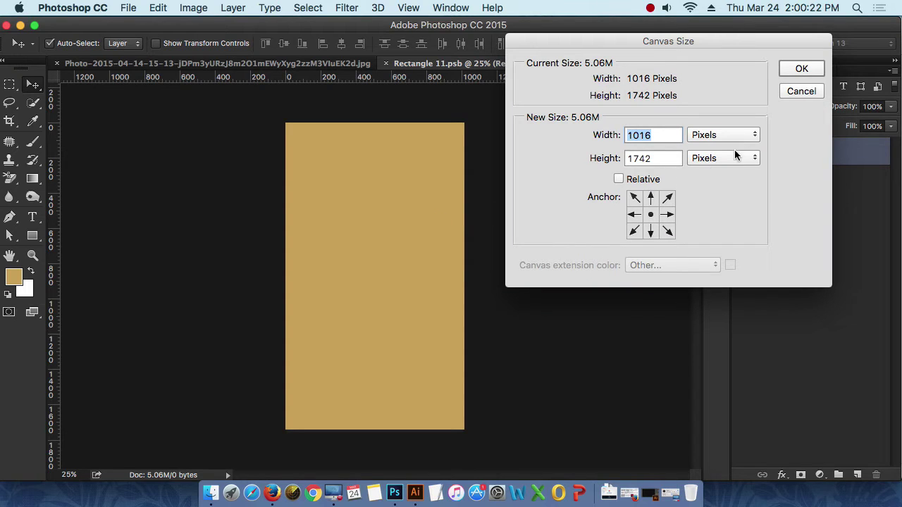
click(815, 91)
Copy the upper part of the webpage in 02_HomePagev1.jpg, full width and about 2200 pixels tall, and paste it into Rectangle 11.psb.
click(643, 64)
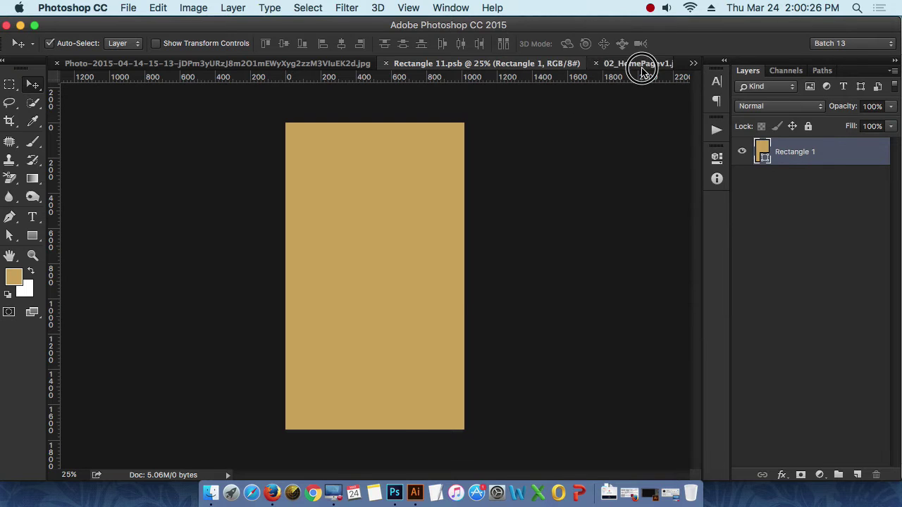
scroll(479, 210, down, 3)
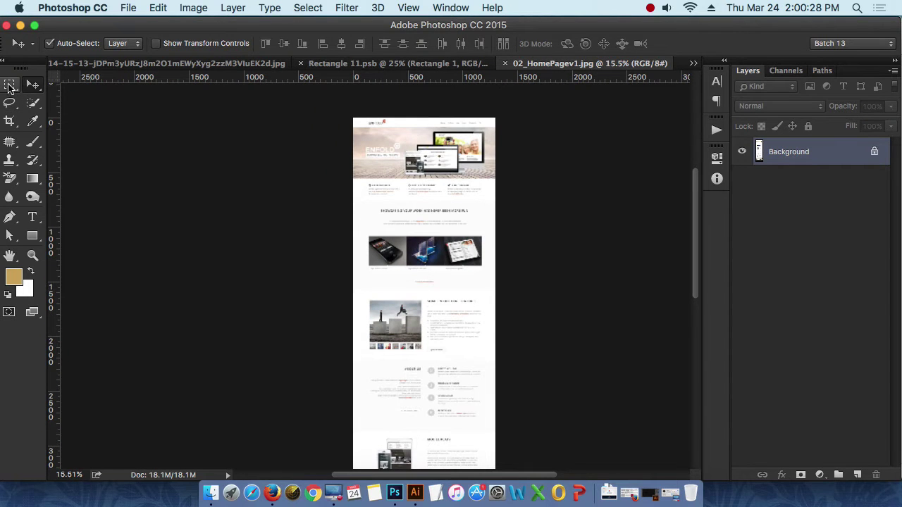
click(9, 84)
drag(318, 105, 513, 359)
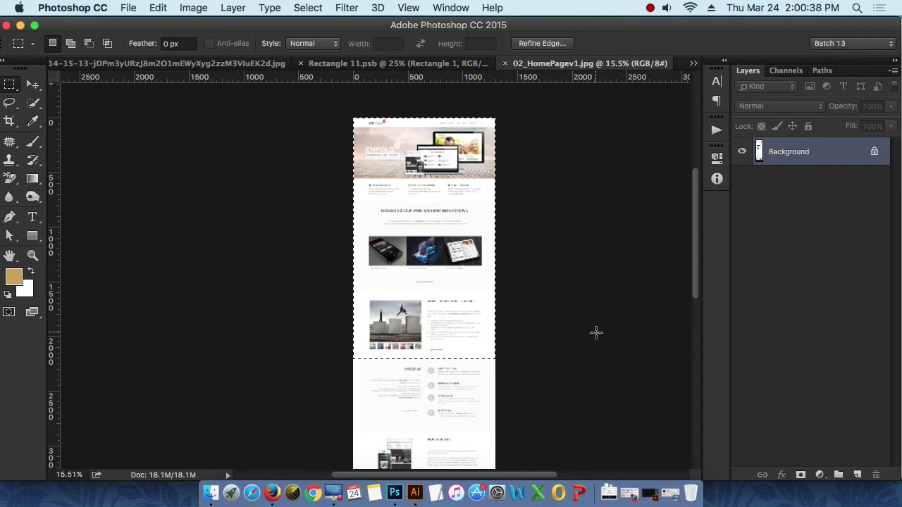
click(356, 64)
key(super+v)
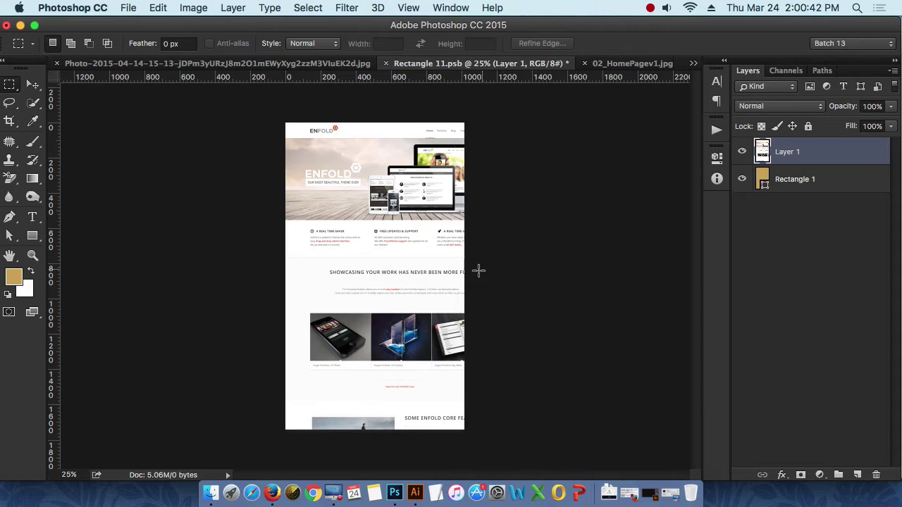
Scale the pasted webpage layer proportionally to about 79% to fit the canvas height.
key(super+t)
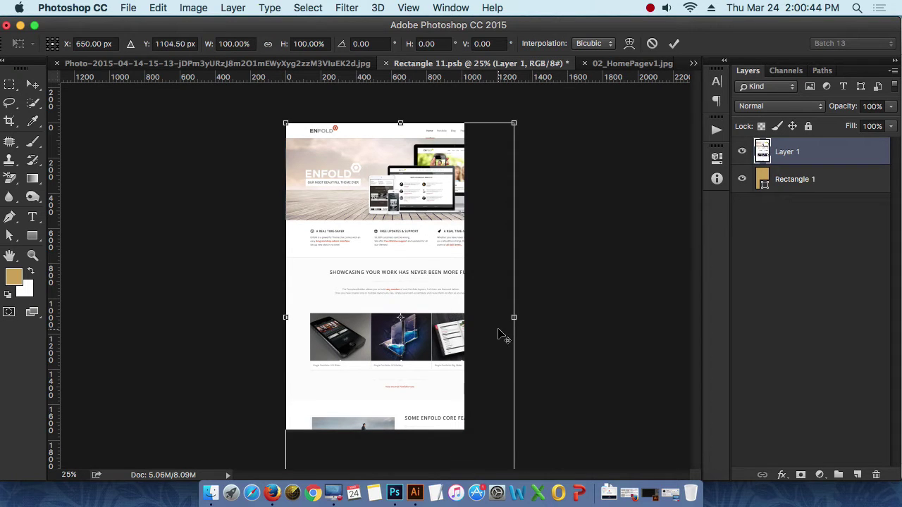
key(super+0)
drag(458, 416, 431, 373)
key(super+0)
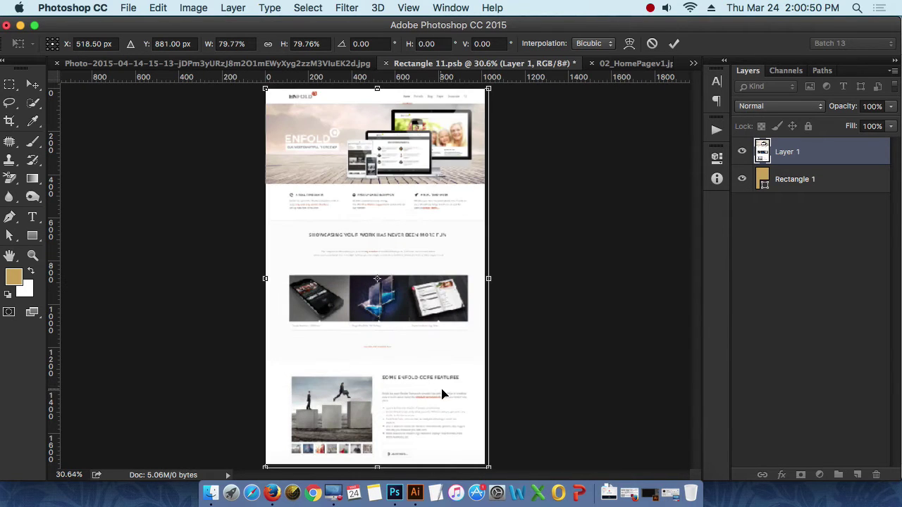
scroll(444, 402, up, 5)
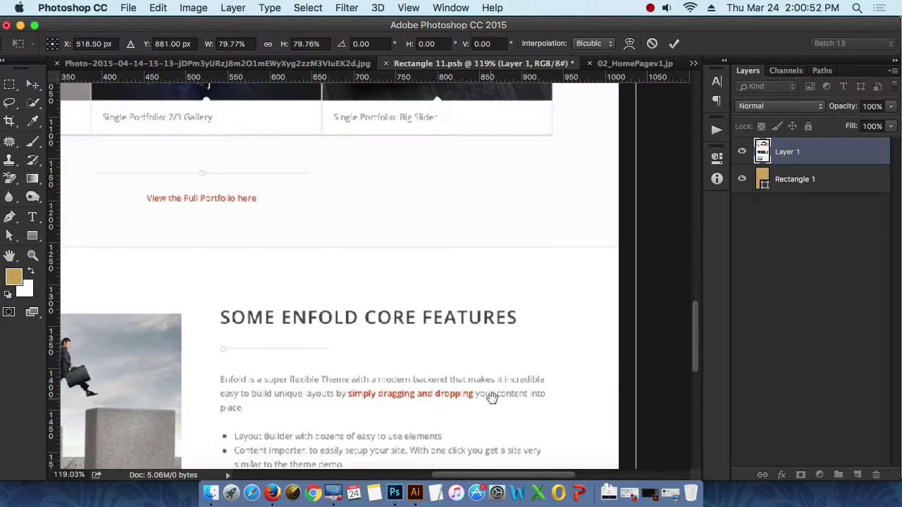
scroll(477, 353, down, 5)
key(super+r)
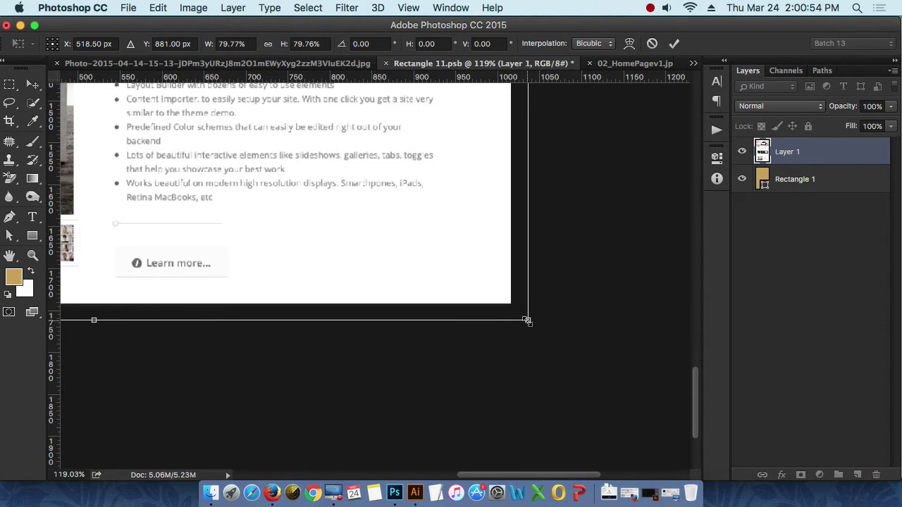
drag(529, 317, 517, 306)
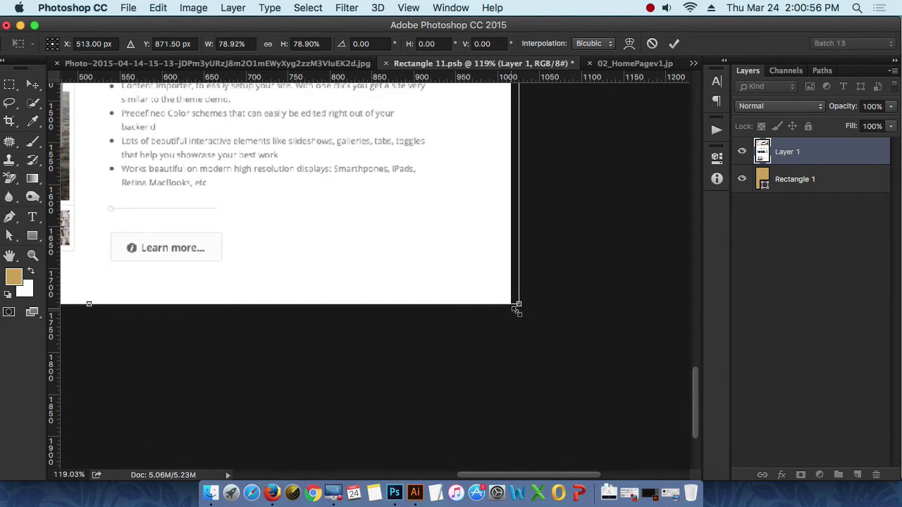
key(super+minus)
key(super+minus)
scroll(542, 310, down, 5)
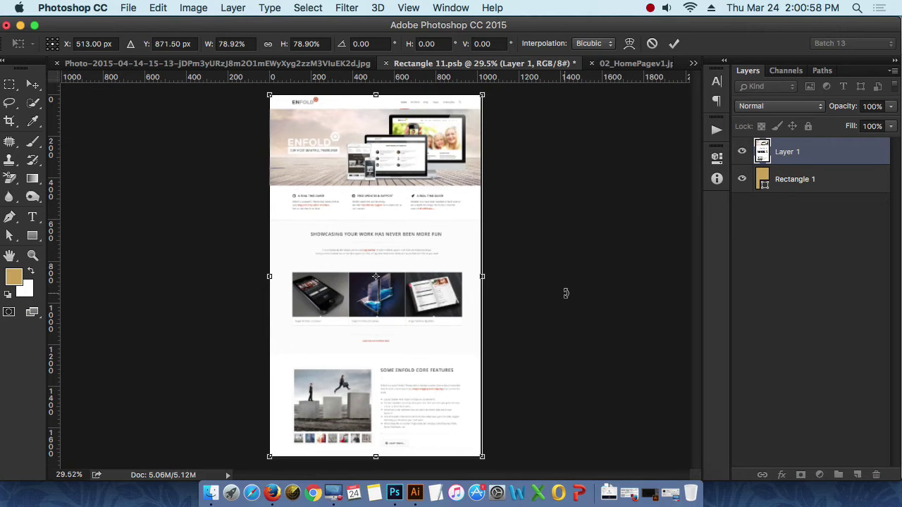
Nudge the webpage layer 7 pixels to the left and apply the transform.
key(Left)
key(Left)
key(Left)
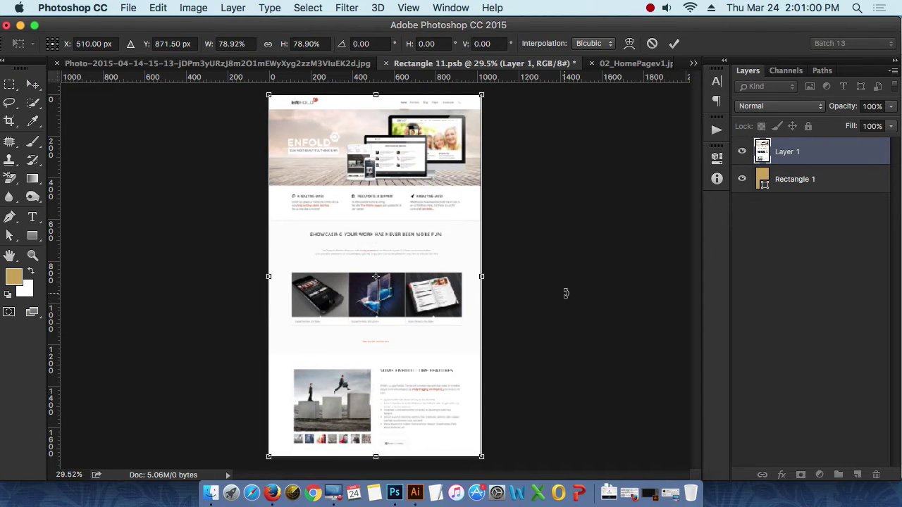
key(Left)
key(Left)
key(Left)
key(Left)
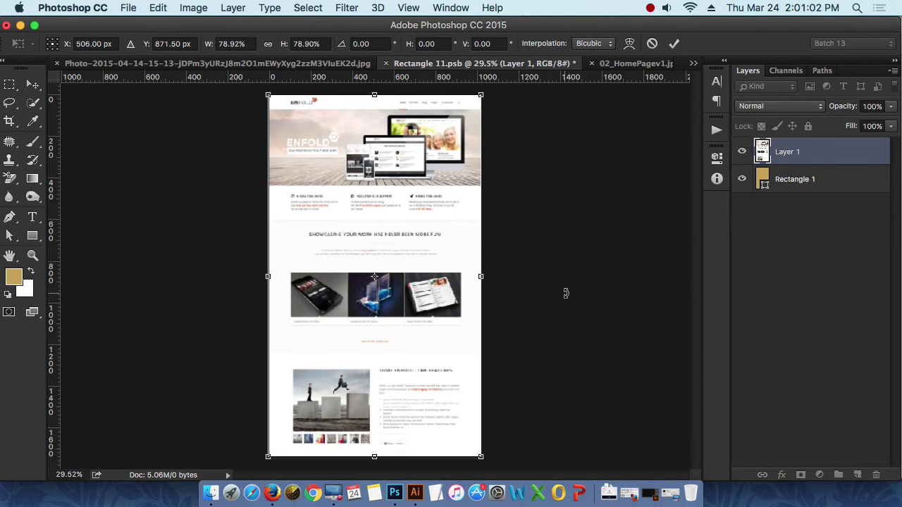
key(Return)
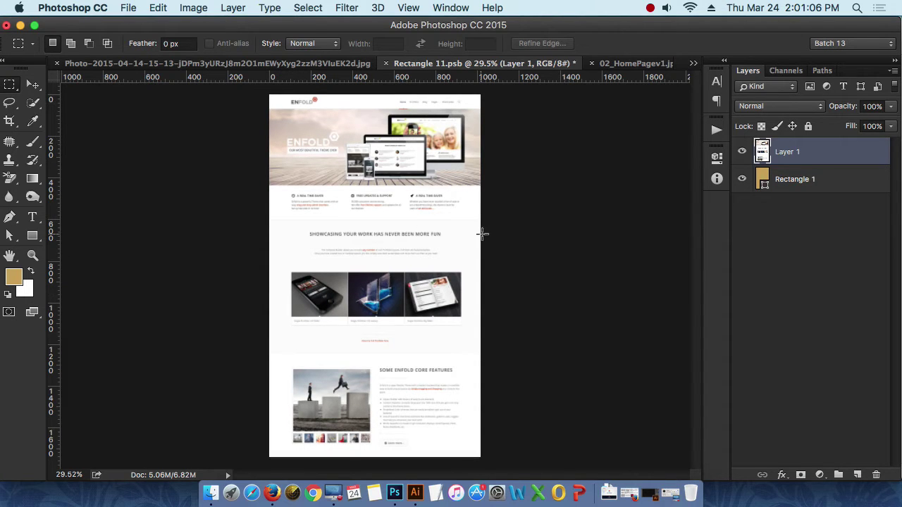
Save Rectangle 11.psb and inspect the webpage on the phone screen in the photo document.
click(32, 83)
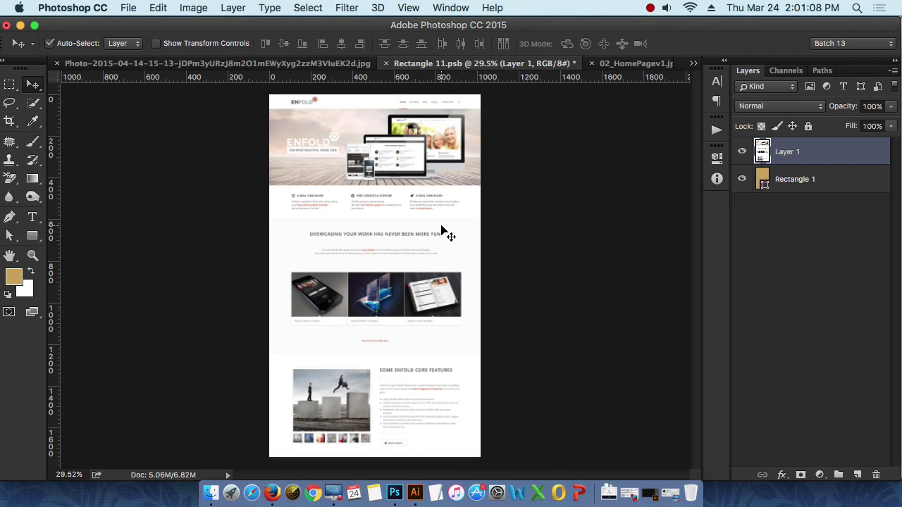
key(super+s)
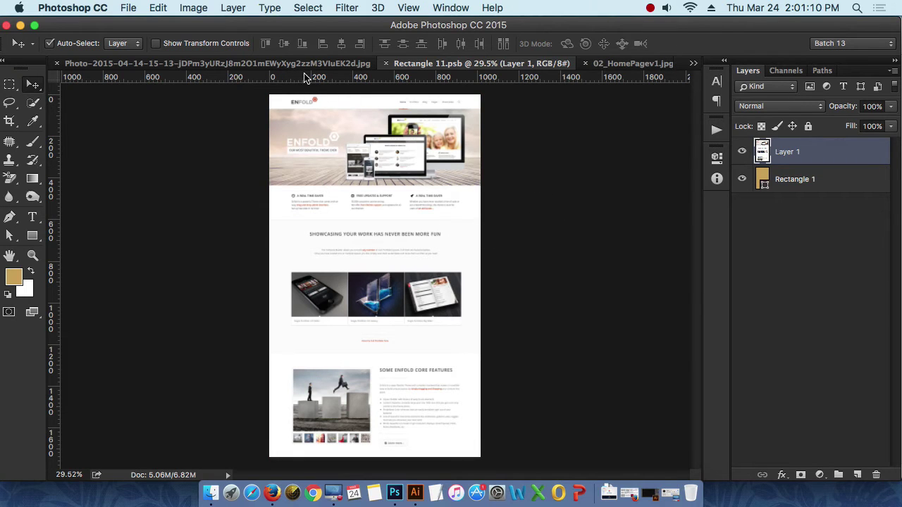
click(303, 66)
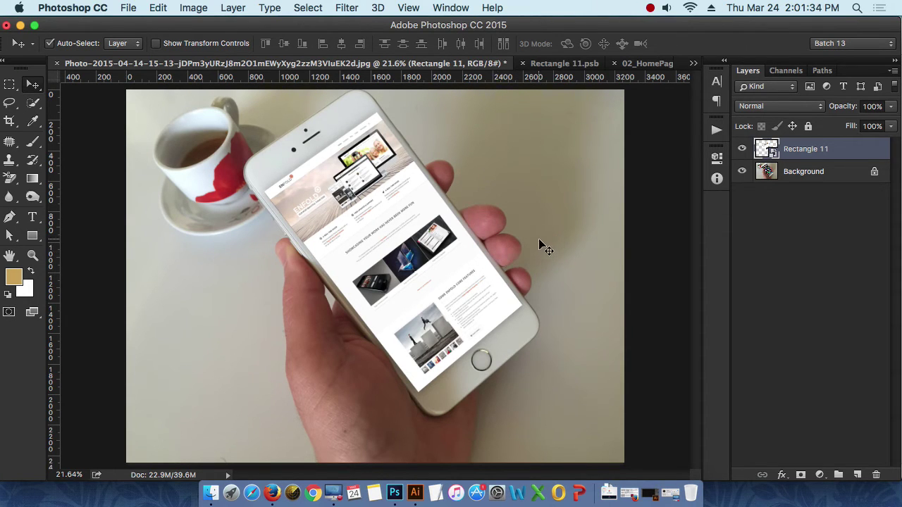
key(super+minus)
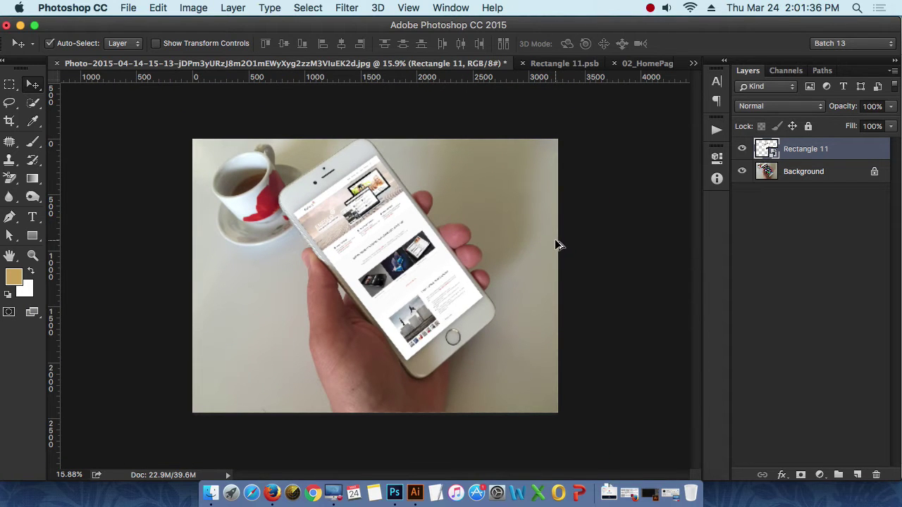
scroll(504, 270, up, 4)
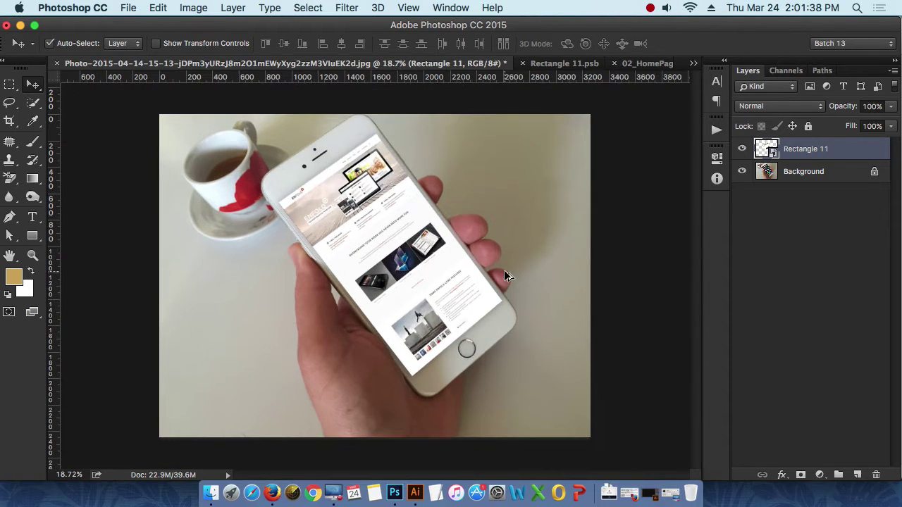
scroll(504, 345, up, 3)
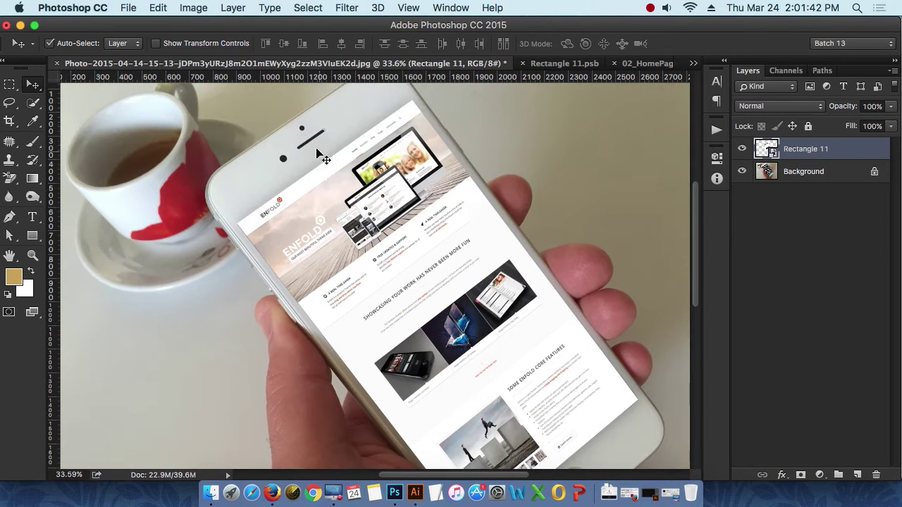
drag(342, 145, 474, 349)
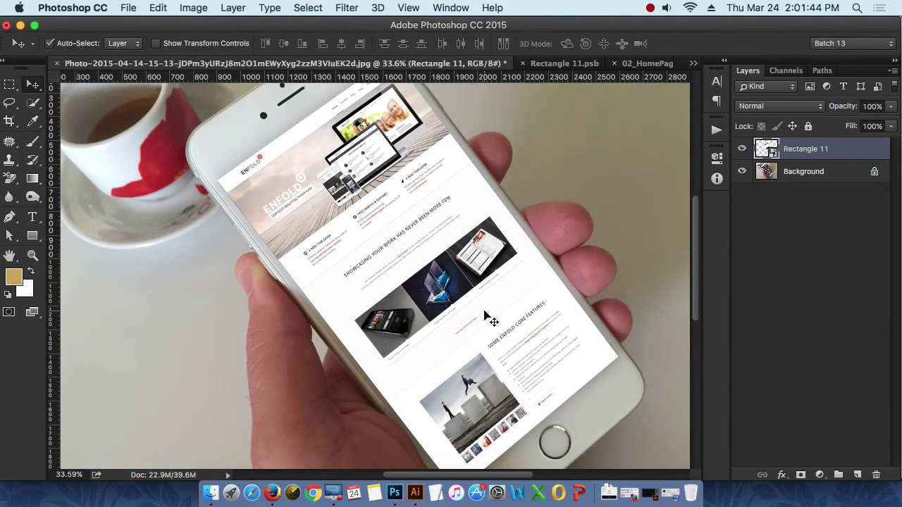
scroll(484, 310, down, 2)
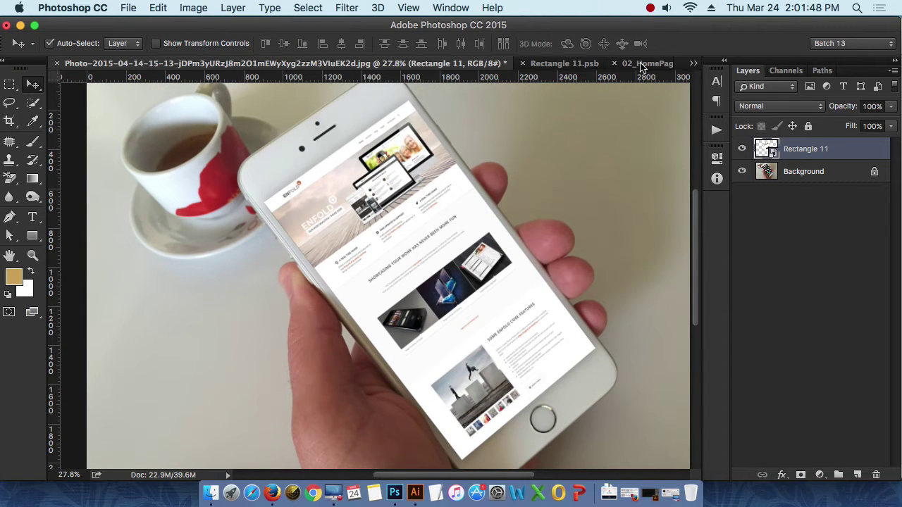
click(650, 8)
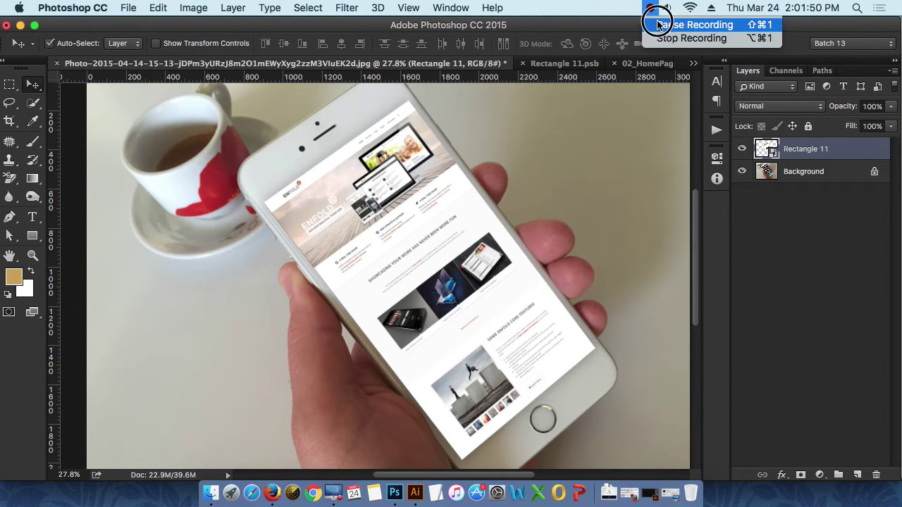
click(666, 38)
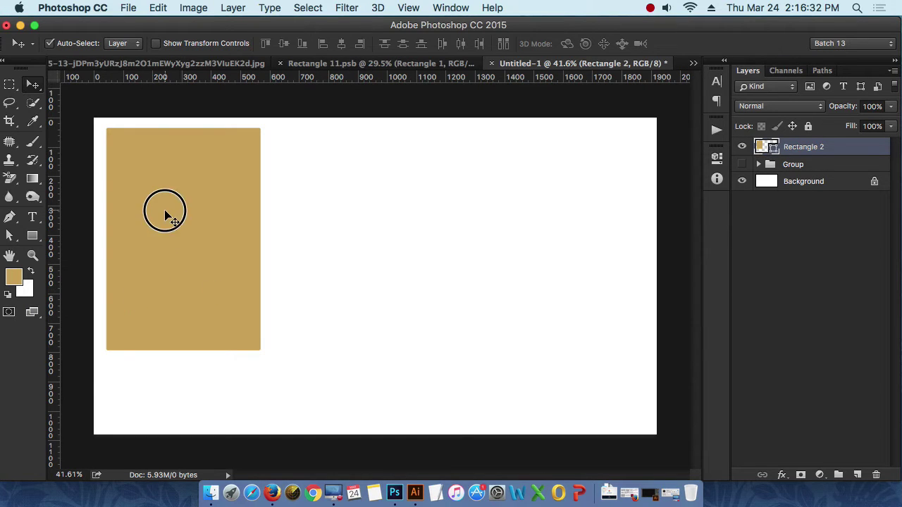
Shift the tan rectangle slightly in Untitled-1 and convert its Rectangle 2 layer to a smart object.
mouse_move(165, 215)
mouse_down()
mouse_move(193, 234)
mouse_move(167, 217)
mouse_up()
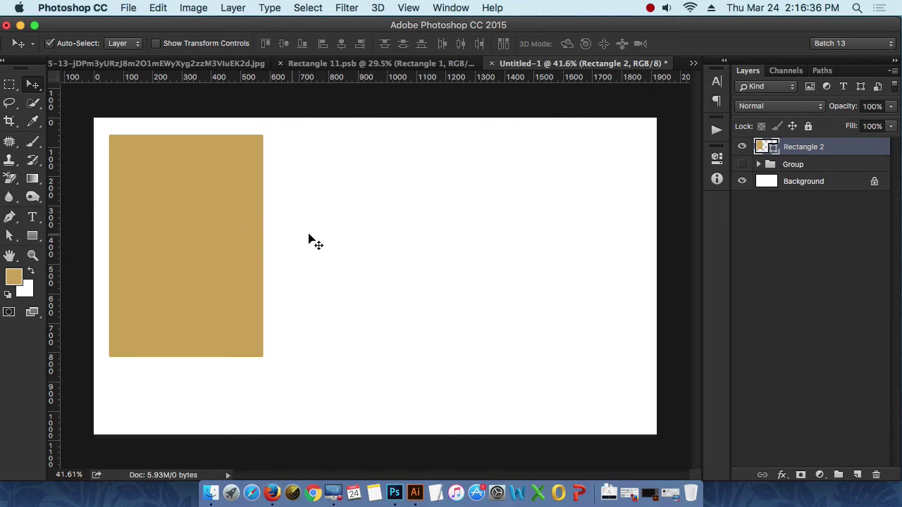
right_click(789, 150)
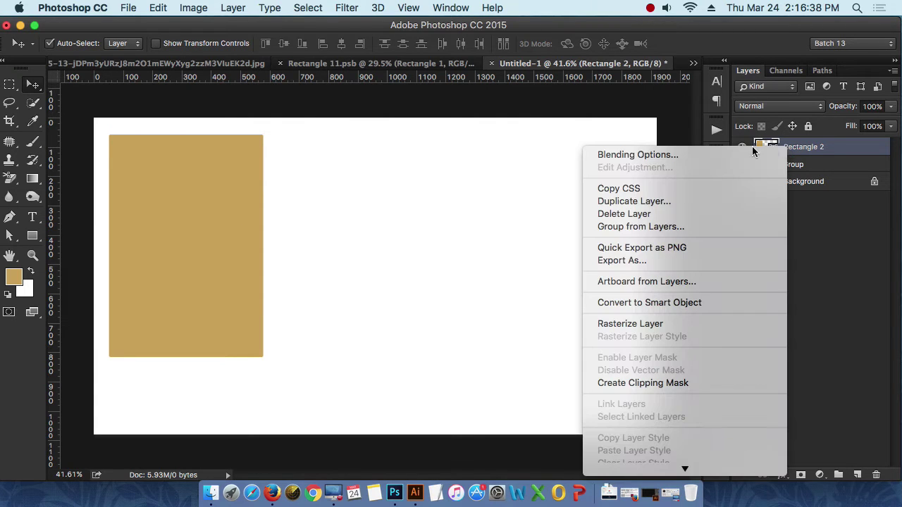
click(642, 301)
Duplicate the rectangle smart object twice and space the three instances side by side across the canvas.
drag(192, 196, 305, 250)
drag(268, 201, 501, 226)
drag(327, 214, 386, 222)
drag(541, 238, 561, 228)
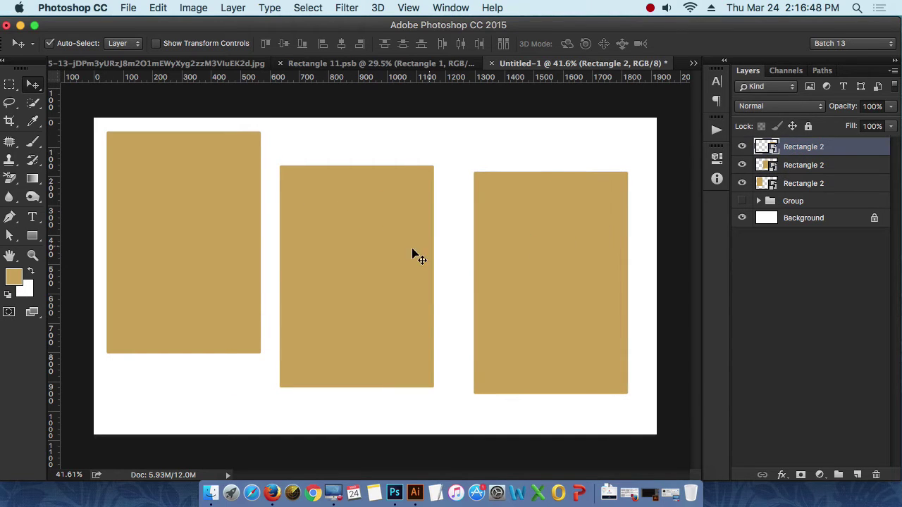
drag(413, 252, 431, 239)
drag(251, 238, 245, 245)
drag(416, 233, 405, 246)
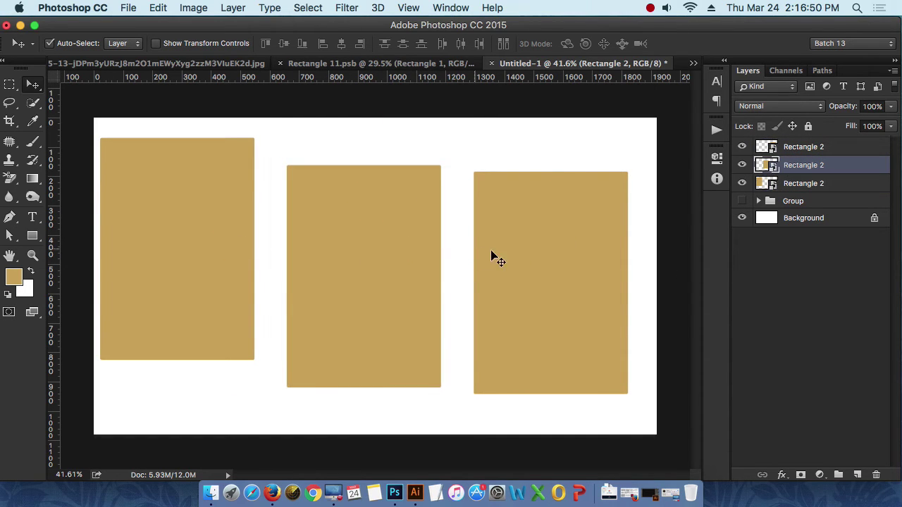
click(516, 261)
click(197, 224)
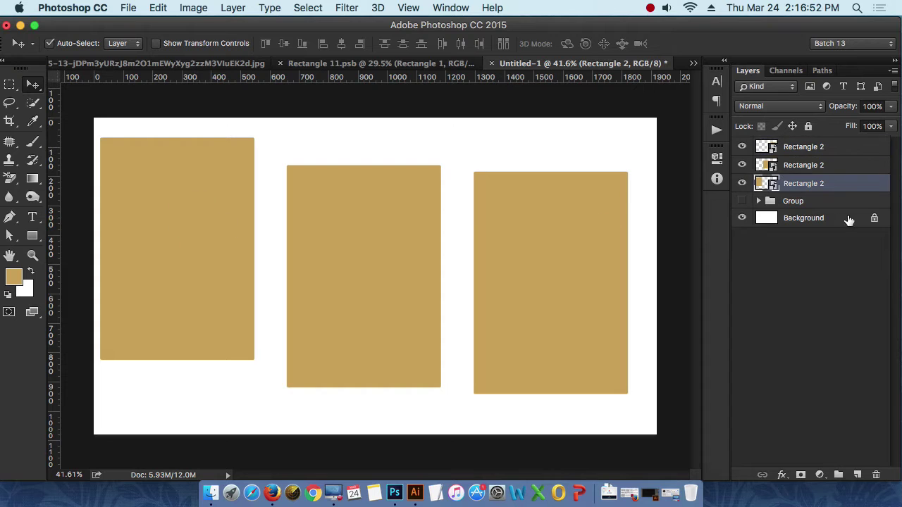
Open the leftmost rectangle's smart object contents, recolor the shape black, save, and return to Untitled-1.
double_click(769, 185)
double_click(769, 158)
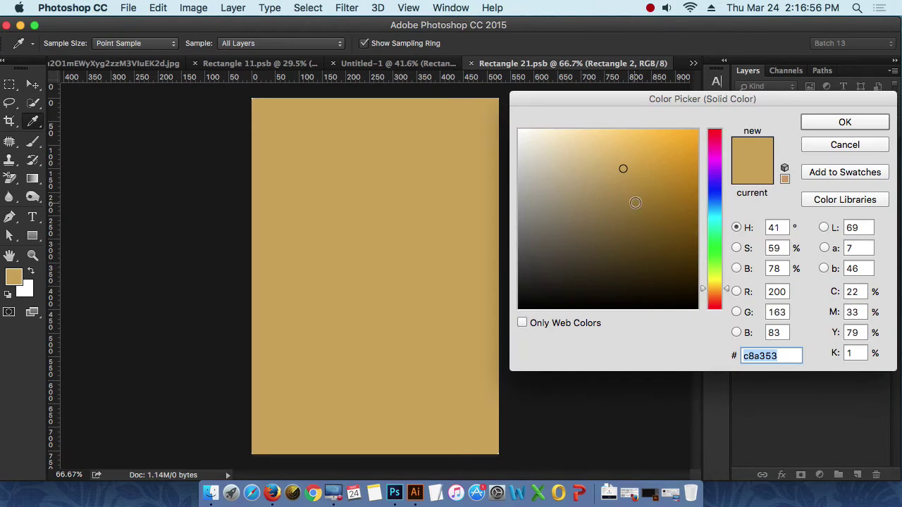
drag(634, 203, 750, 308)
click(839, 127)
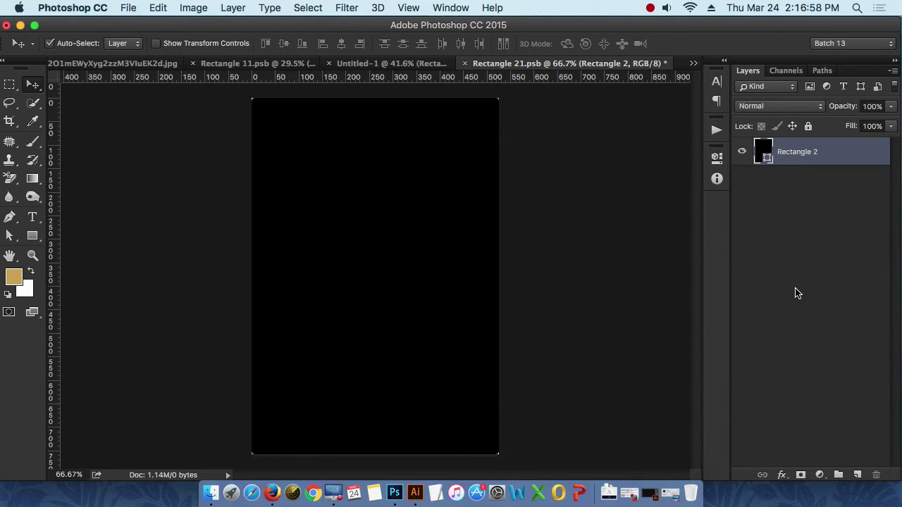
key(super+s)
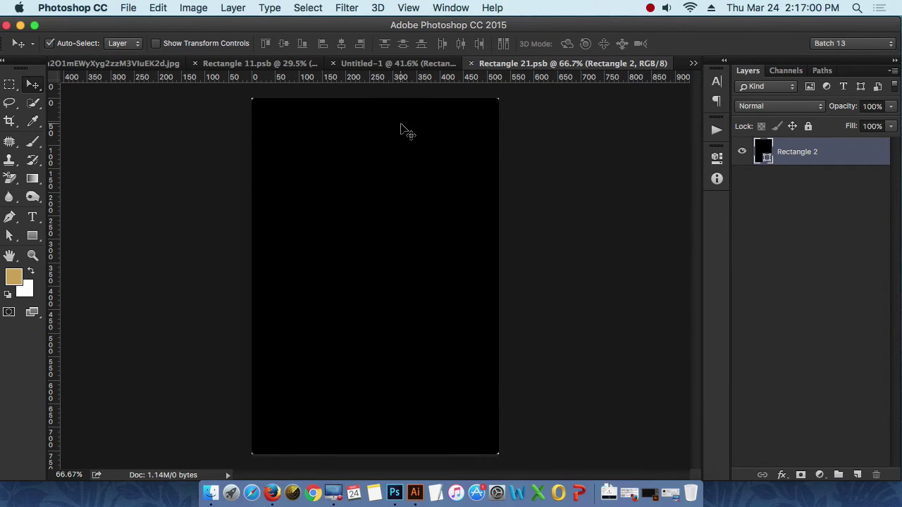
click(381, 65)
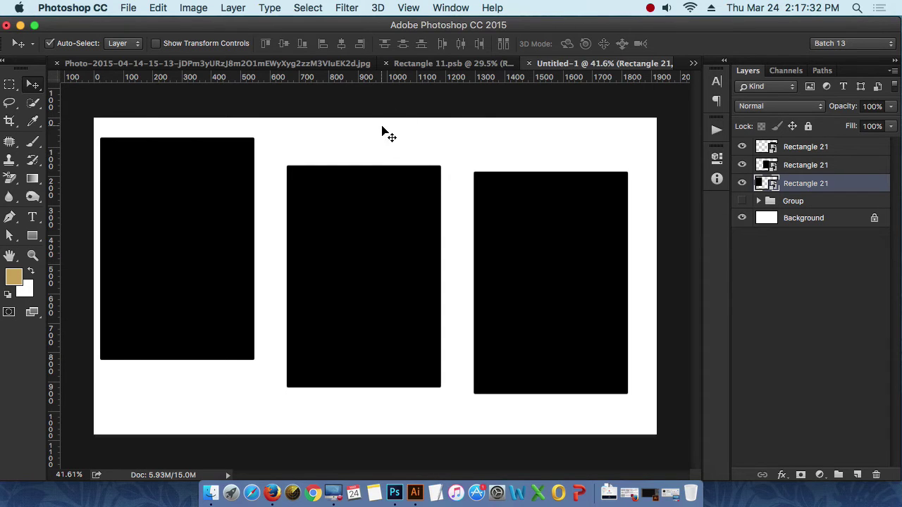
Delete the middle and rightmost rectangles and move the remaining black rectangle to the middle of the canvas.
drag(383, 133, 589, 312)
key(Delete)
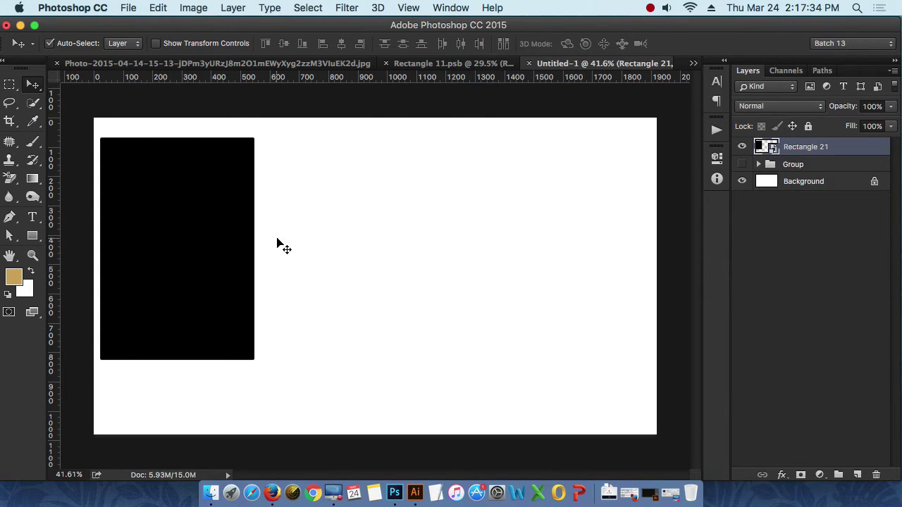
drag(209, 226, 389, 224)
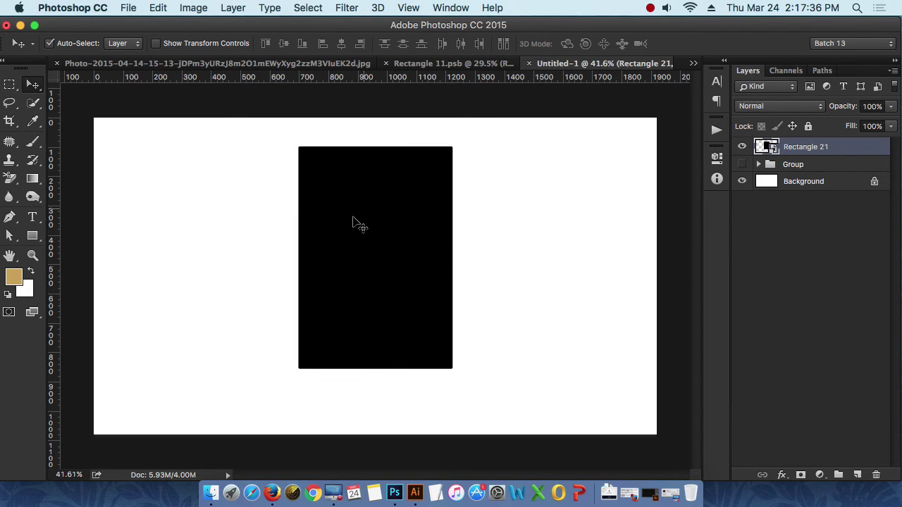
Make an independent copy of the black Rectangle 21 with New Smart Object via Copy and place both rectangles apart on the canvas.
right_click(810, 148)
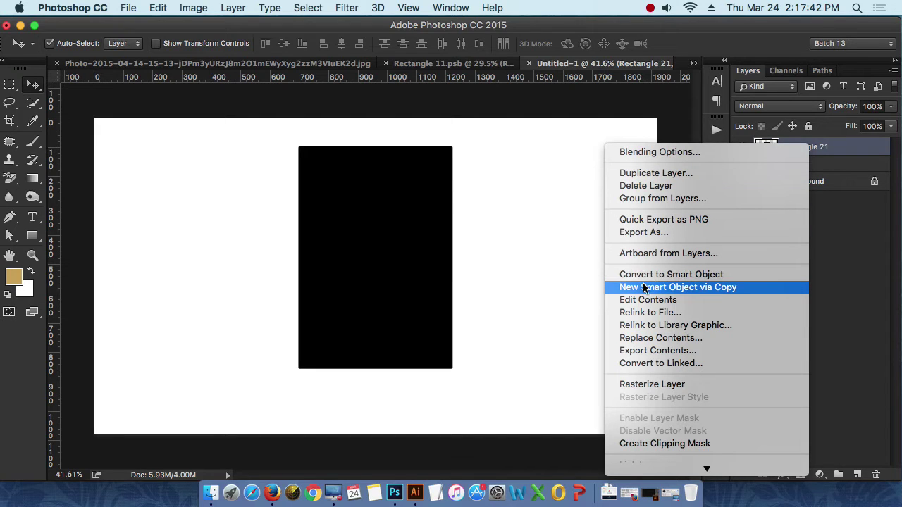
click(735, 288)
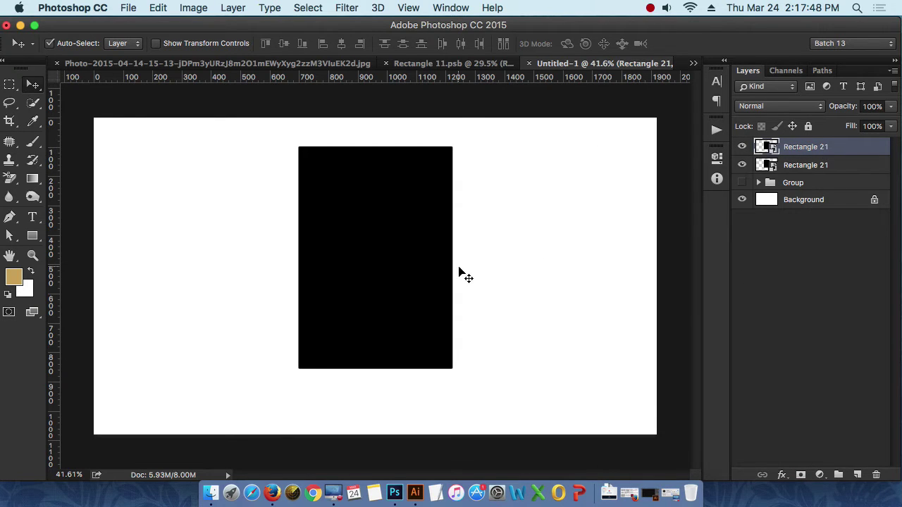
drag(372, 240, 568, 277)
drag(382, 268, 296, 253)
drag(601, 299, 523, 279)
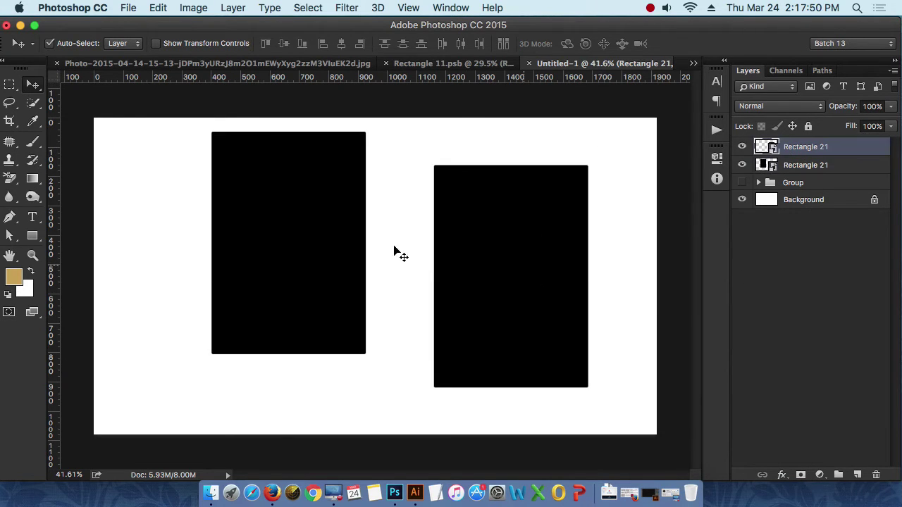
drag(328, 236, 295, 246)
drag(485, 280, 463, 280)
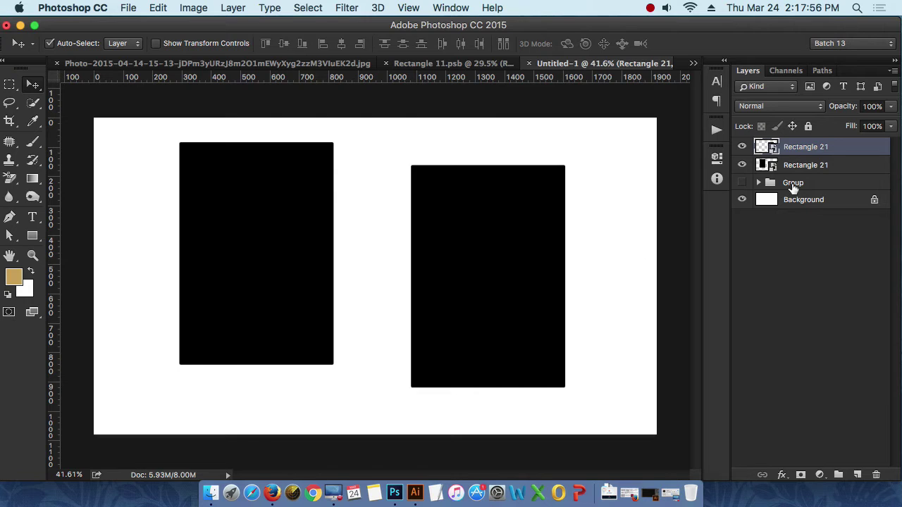
drag(486, 261, 495, 261)
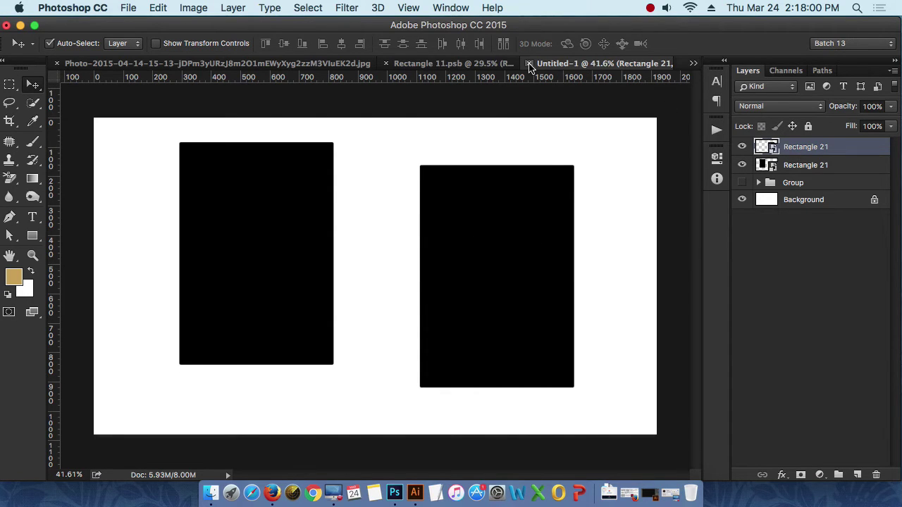
Open the copied rectangle's smart object contents, recolor the shape red, save, close the contents files, and return to Untitled-1.
click(473, 65)
click(631, 63)
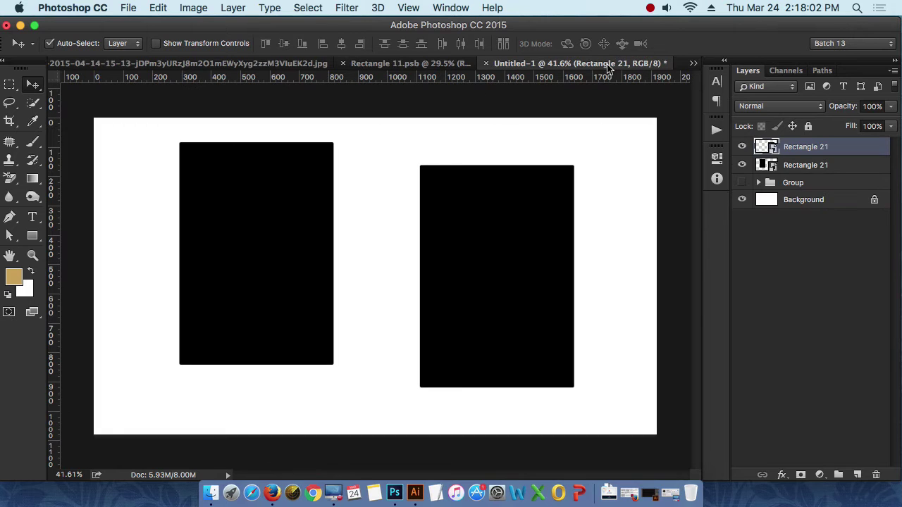
double_click(774, 149)
double_click(766, 161)
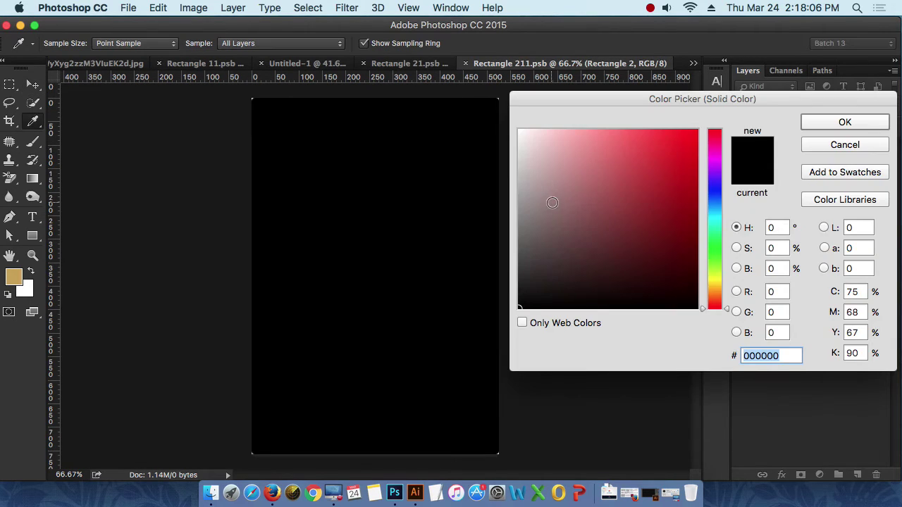
click(697, 141)
click(842, 122)
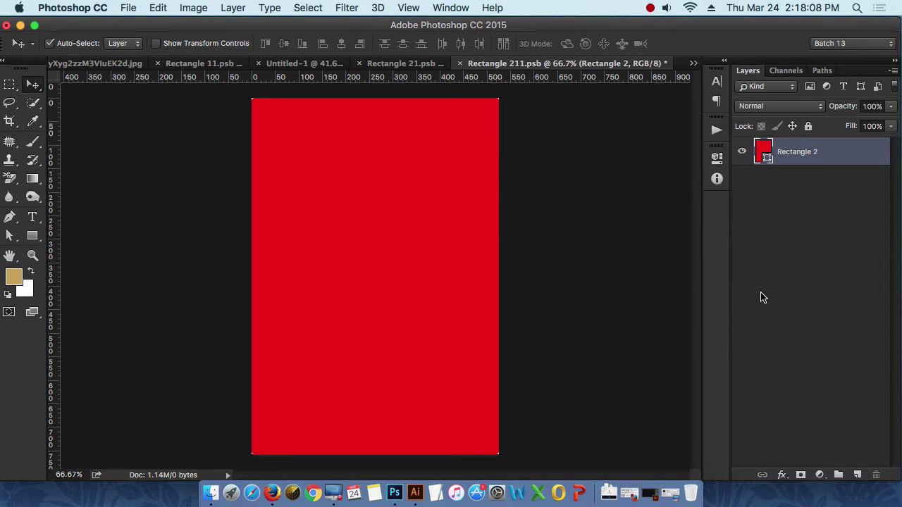
key(super+s)
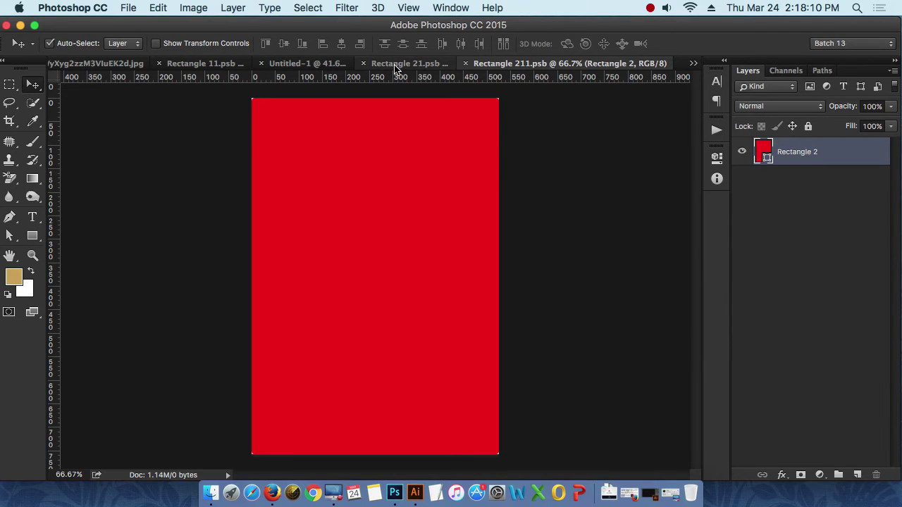
key(super+w)
key(super+w)
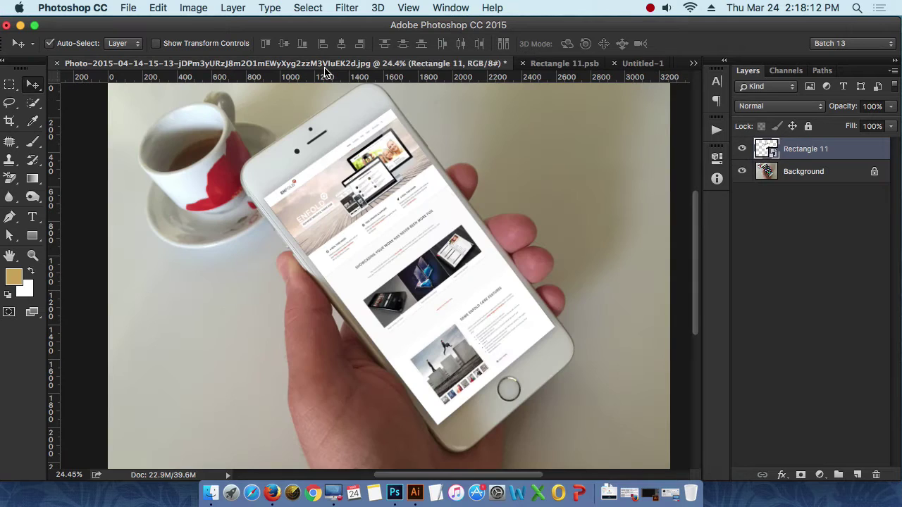
click(644, 63)
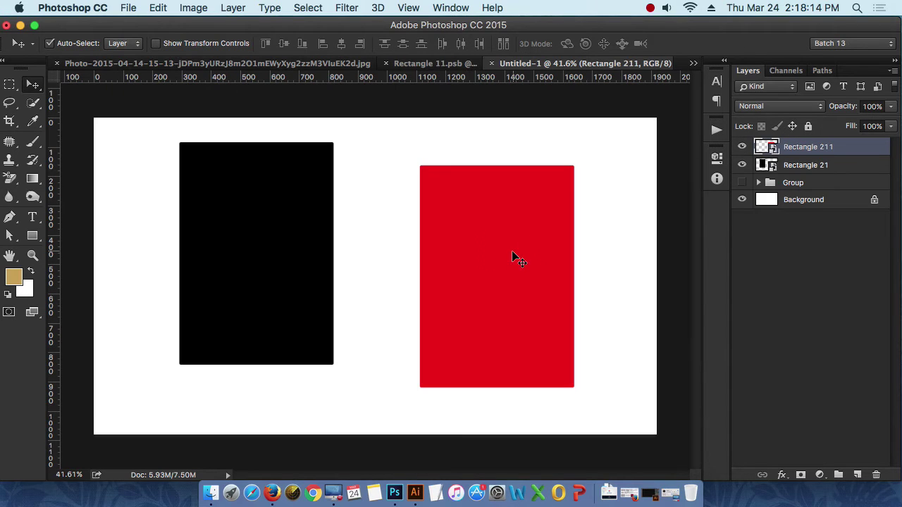
Reposition the two rectangles, with the black one near the canvas's left edge and the red one just right of the middle.
drag(512, 256, 536, 232)
drag(302, 236, 288, 235)
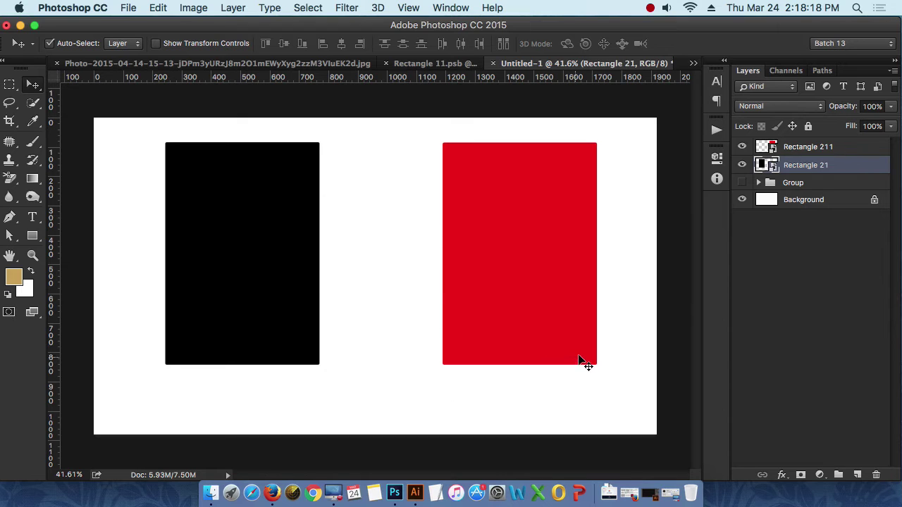
drag(282, 243, 258, 270)
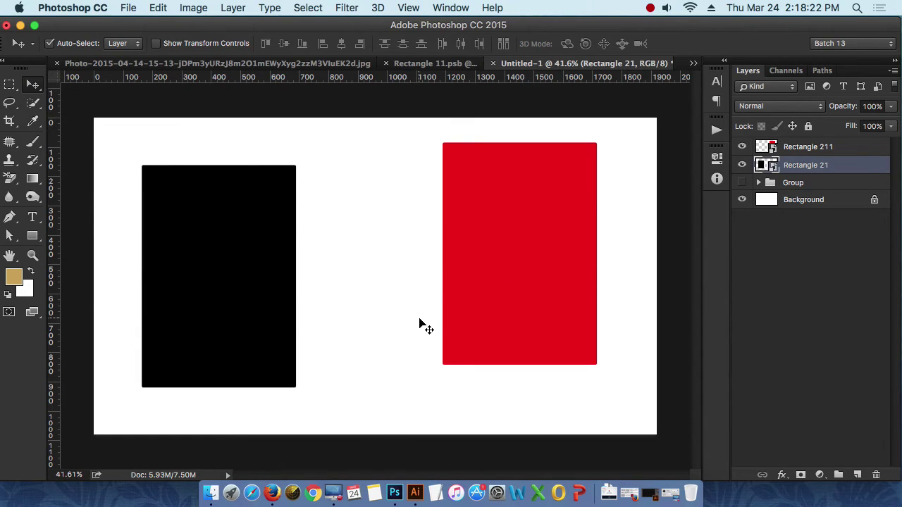
drag(259, 289, 274, 266)
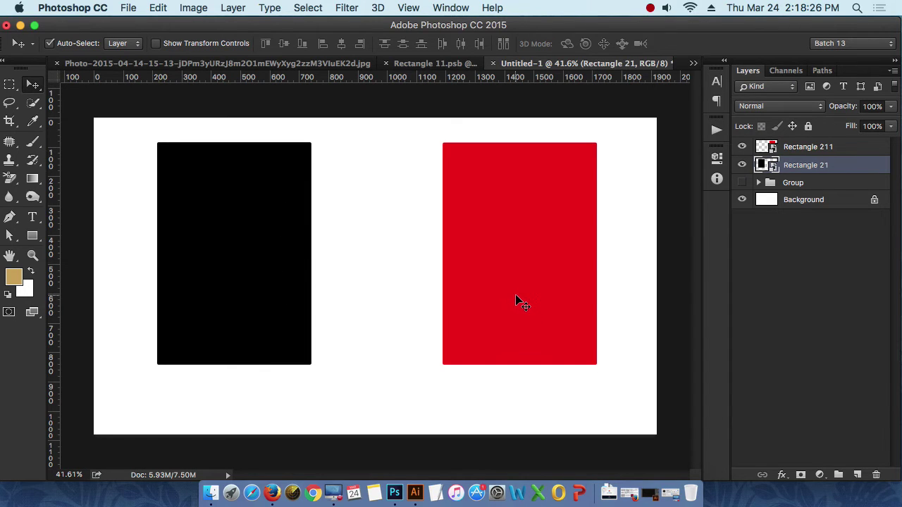
click(250, 236)
mouse_move(248, 236)
mouse_down()
mouse_move(256, 225)
mouse_move(262, 238)
mouse_move(241, 226)
mouse_move(241, 238)
mouse_up()
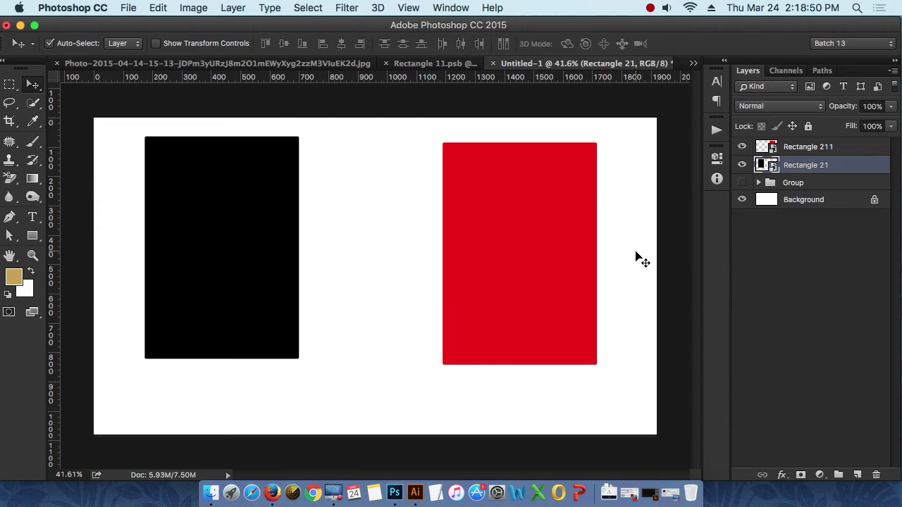
drag(190, 217, 156, 211)
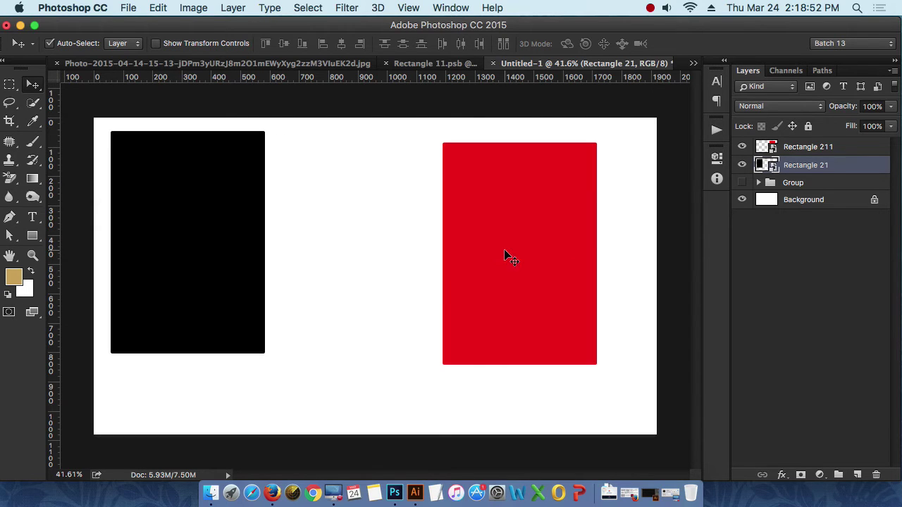
drag(505, 256, 437, 257)
right_click(817, 147)
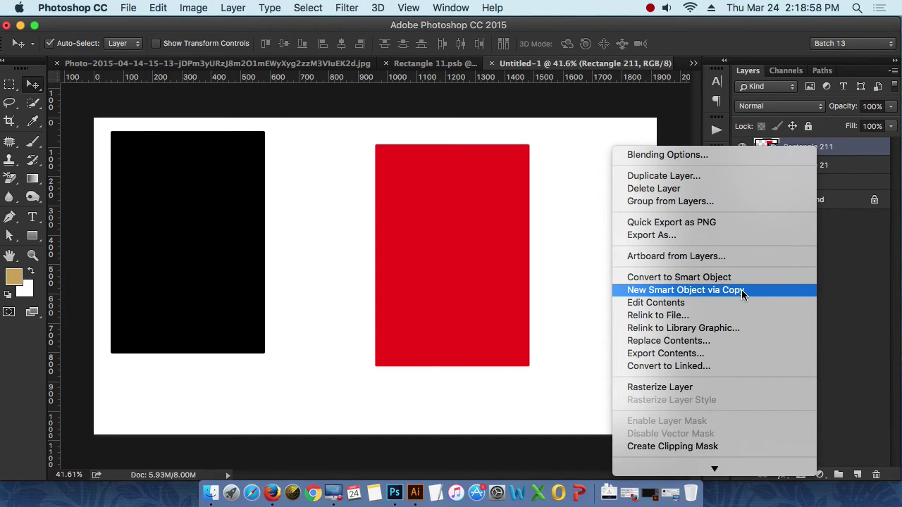
click(852, 285)
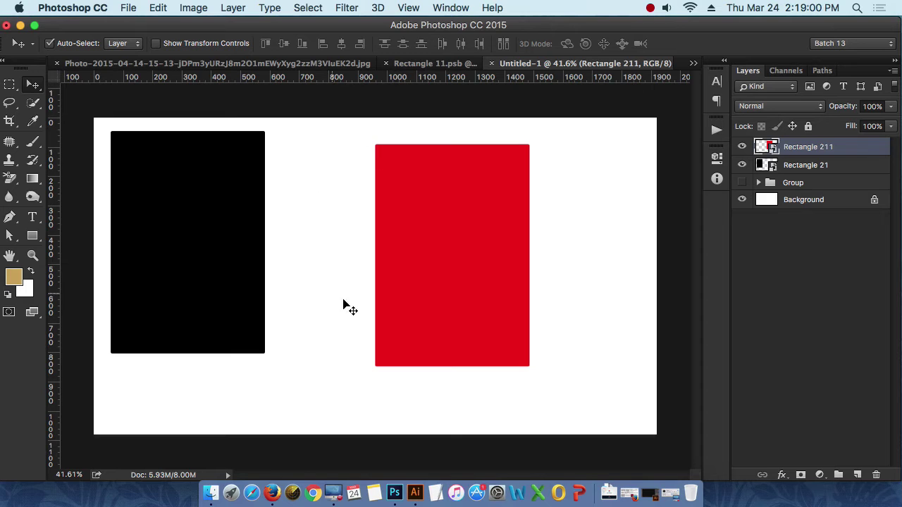
click(649, 8)
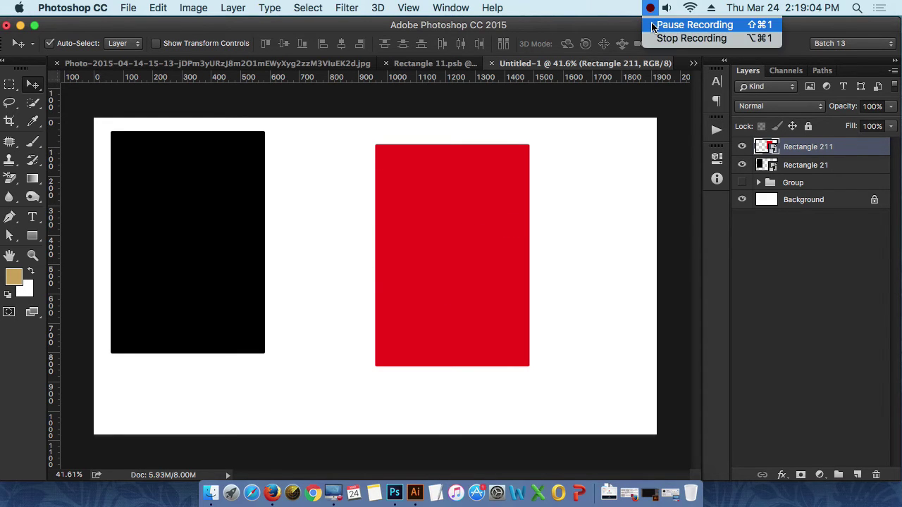
click(680, 26)
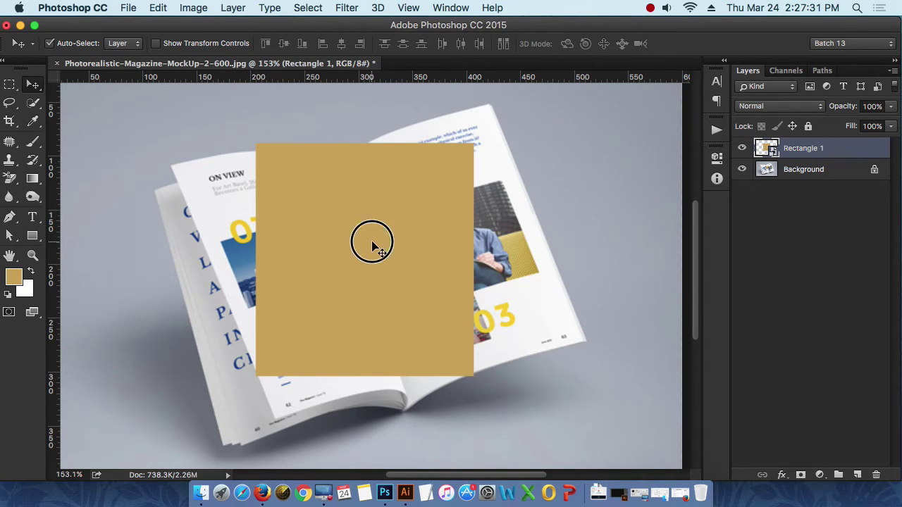
Move the tan Rectangle 1 over the middle of the open magazine and put it into Warp transform.
drag(373, 241, 466, 234)
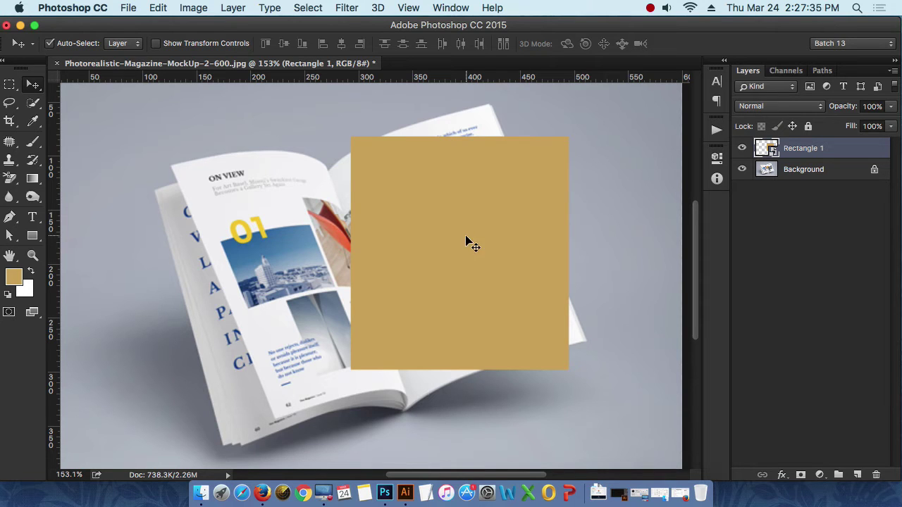
drag(485, 246, 429, 238)
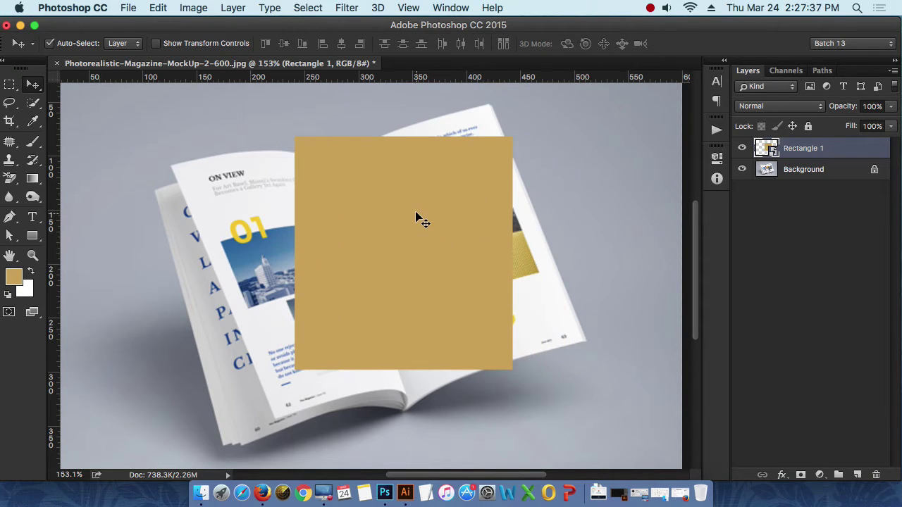
key(super+t)
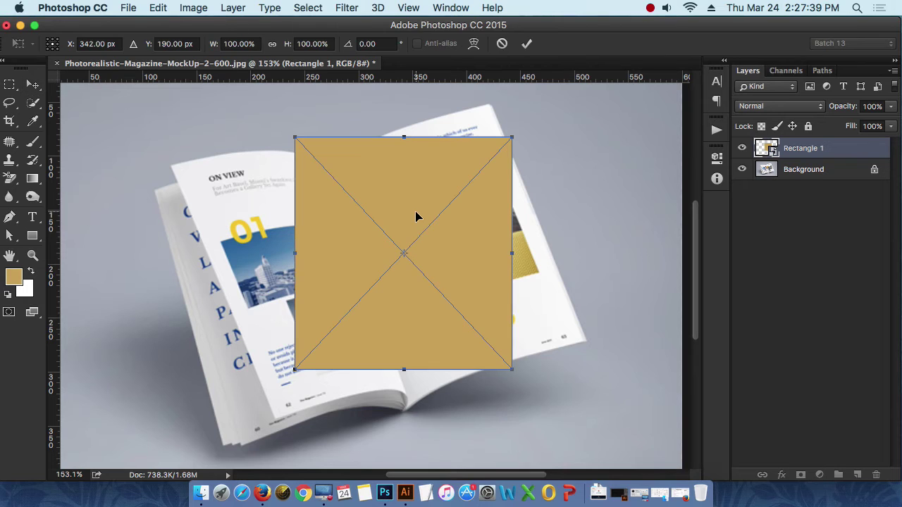
right_click(411, 197)
click(459, 301)
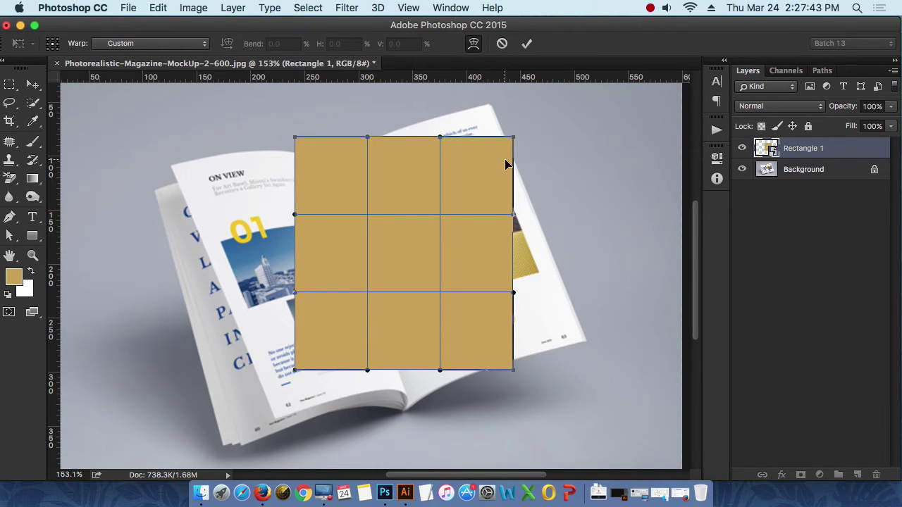
Try bending the tan rectangle's top edge with its two warp handles, and undo the last bend.
drag(439, 144, 399, 186)
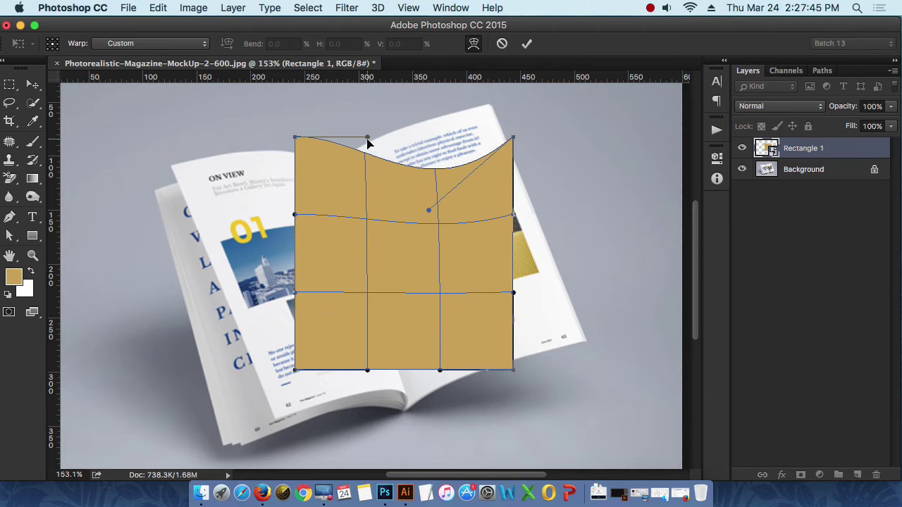
drag(367, 143, 377, 101)
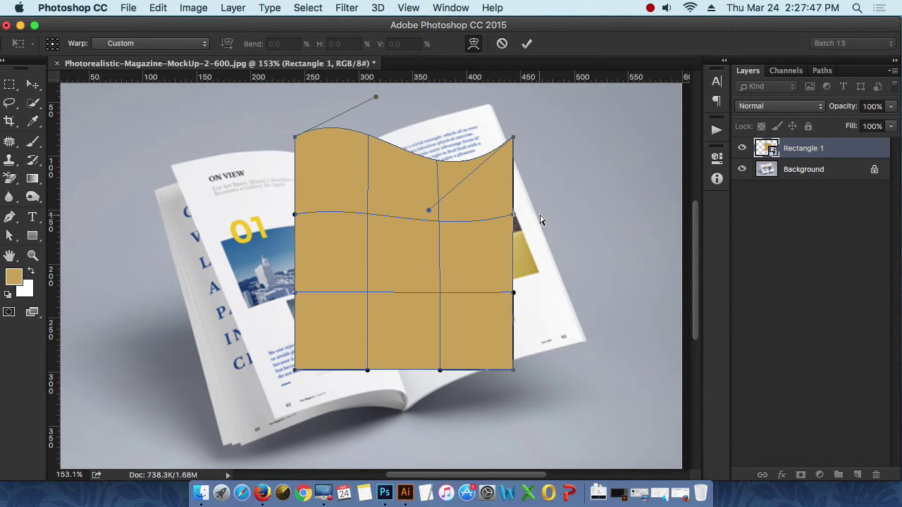
key(super+z)
Fit the warp's top-left corner to the top of the magazine's spine and its top-right corner to the right page's upper corner.
scroll(479, 193, down, 2)
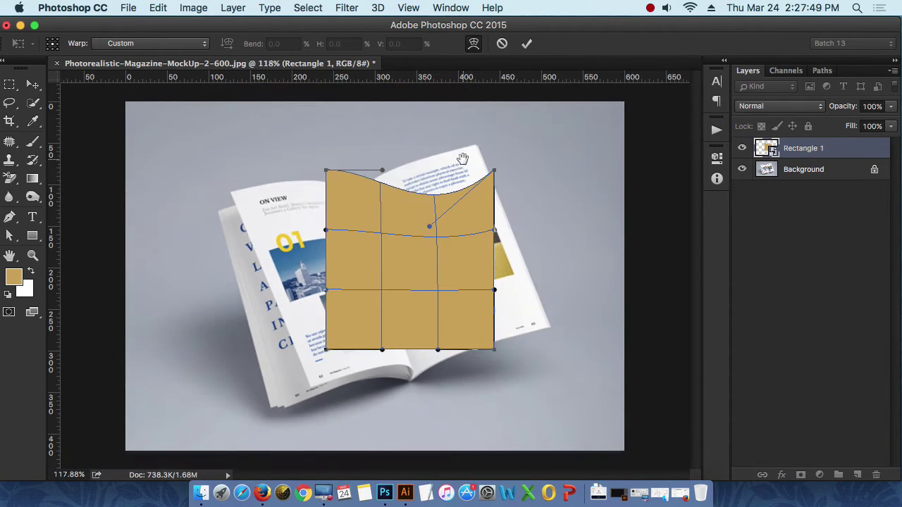
scroll(479, 222, up, 3)
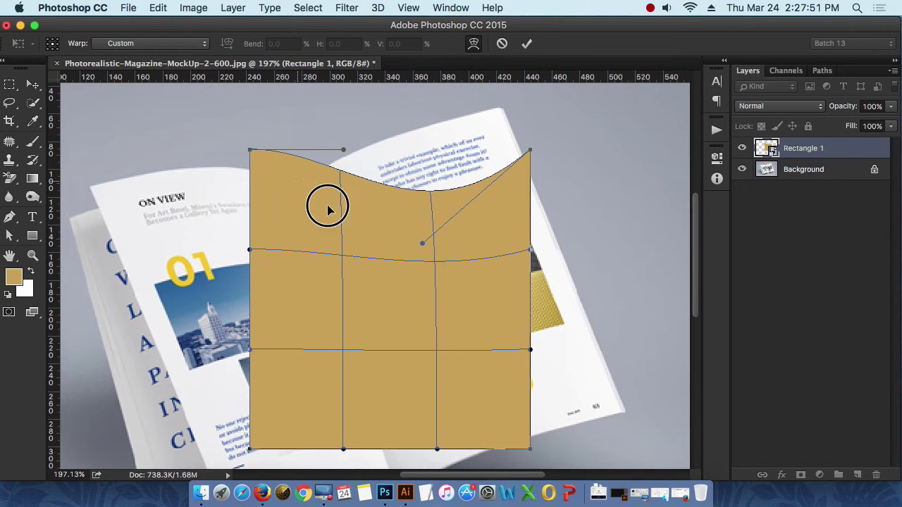
scroll(326, 206, left, 5)
scroll(346, 208, up, 6)
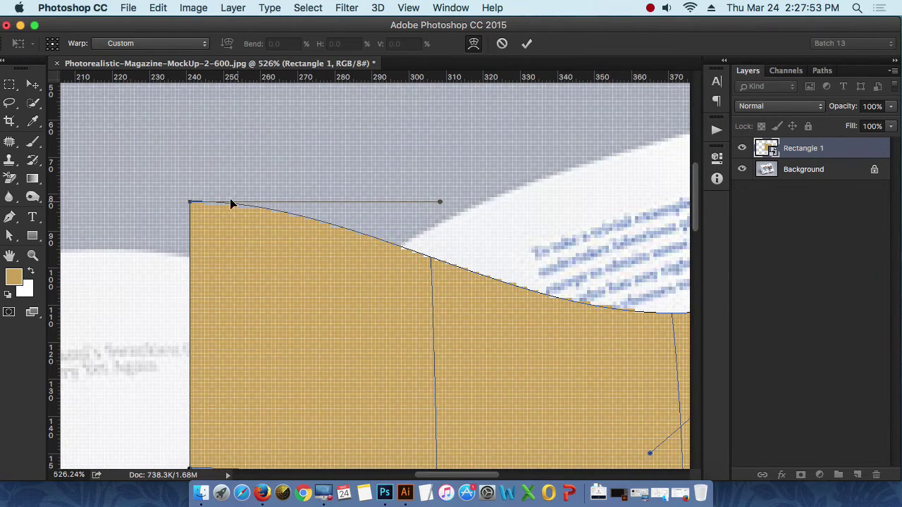
drag(188, 205, 308, 324)
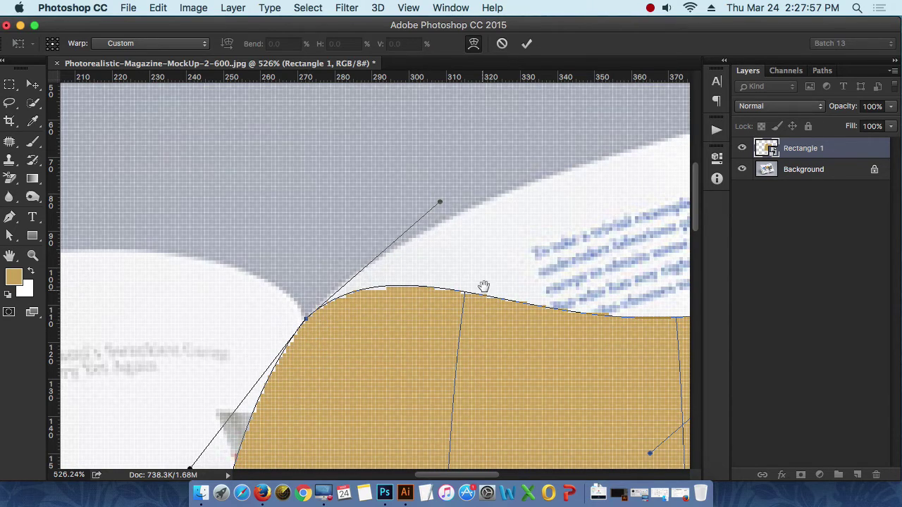
drag(479, 287, 358, 285)
key(super+r)
scroll(357, 284, right, 5)
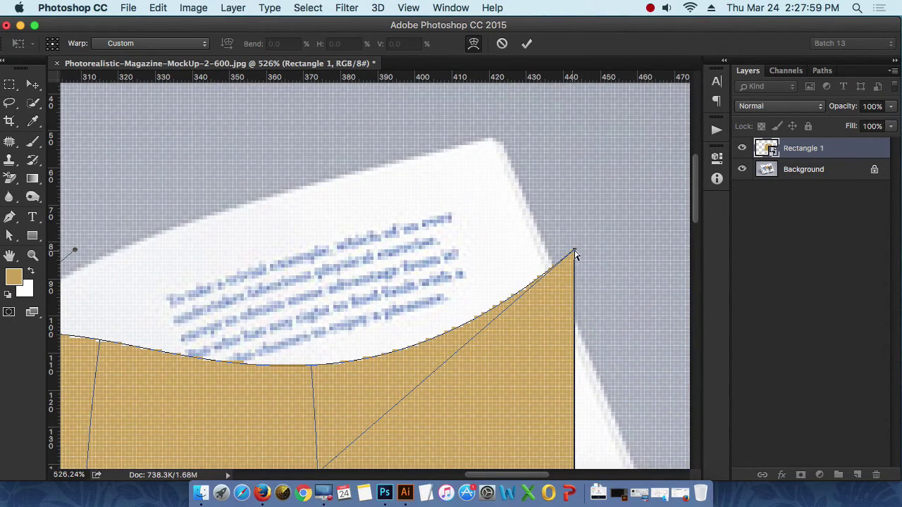
drag(574, 255, 491, 143)
Bend the warp's top edge with its two handles to follow the curved top of the magazine's right page.
scroll(520, 202, down, 8)
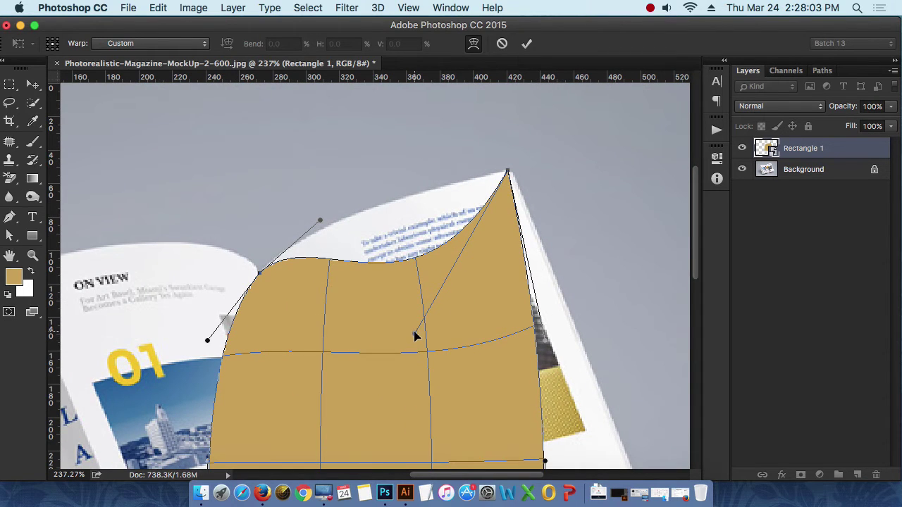
drag(415, 337, 411, 195)
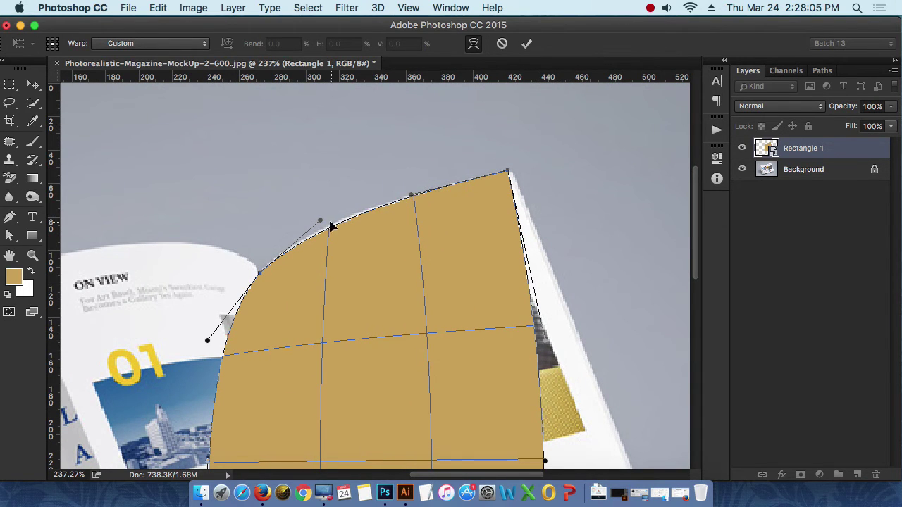
drag(321, 220, 322, 207)
click(445, 248)
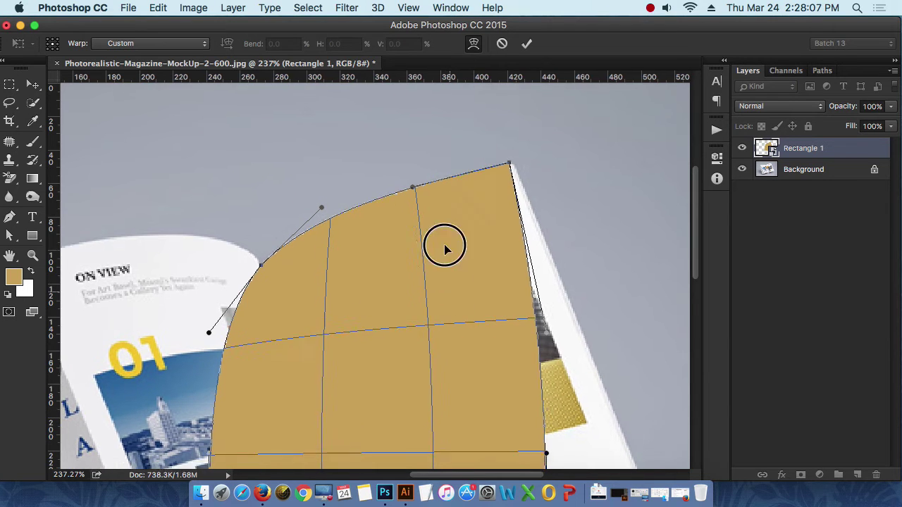
scroll(445, 249, down, 5)
scroll(417, 249, right, 3)
scroll(433, 277, down, 5)
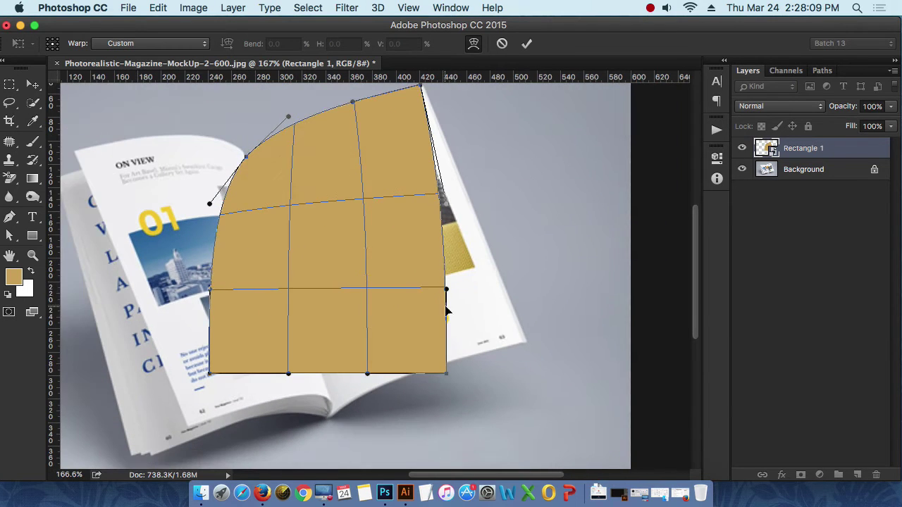
Fit the warp's bottom-right corner to the lower outer corner of the magazine's right page.
drag(495, 352, 580, 357)
scroll(521, 344, up, 10)
scroll(579, 357, down, 6)
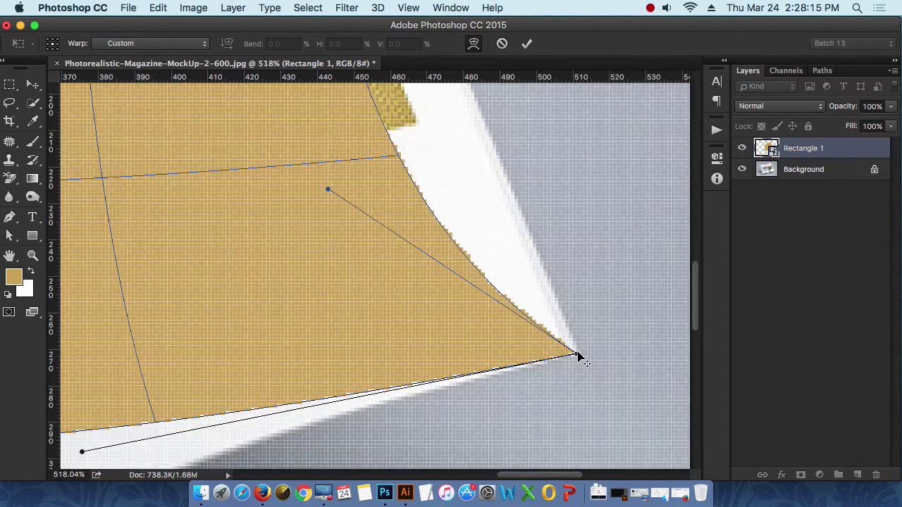
scroll(580, 357, down, 4)
scroll(577, 358, up, 3)
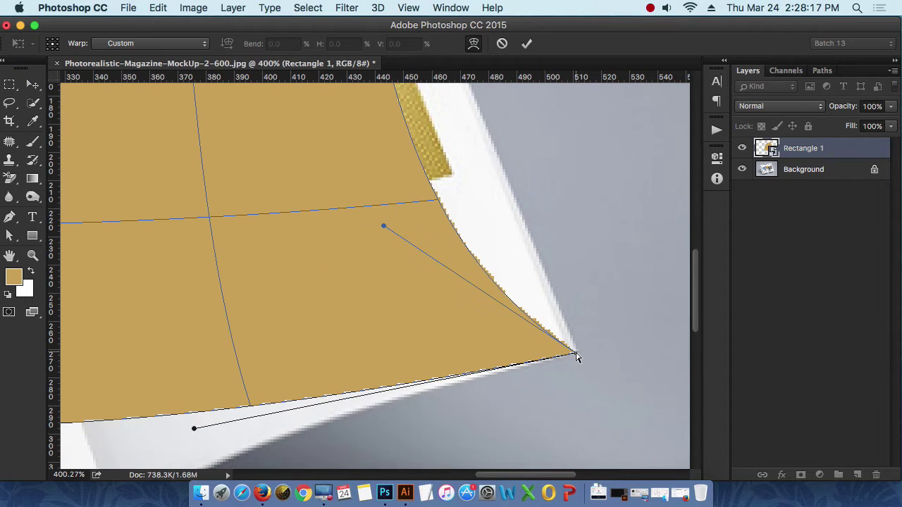
mouse_move(576, 354)
mouse_down()
mouse_move(566, 355)
mouse_move(569, 342)
mouse_up()
scroll(569, 342, down, 3)
scroll(497, 308, up, 4)
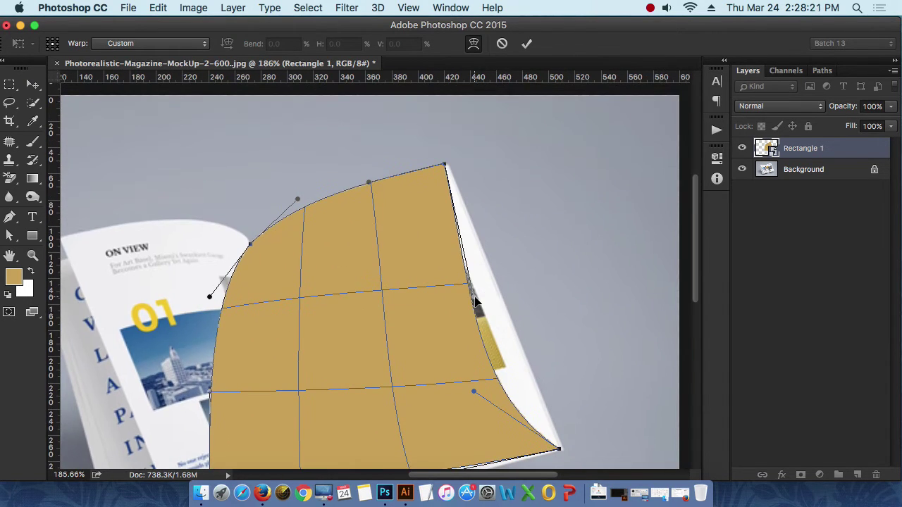
Adjust the two handles of the warp's right edge so it runs along the page's straight outer edge.
drag(475, 302, 512, 301)
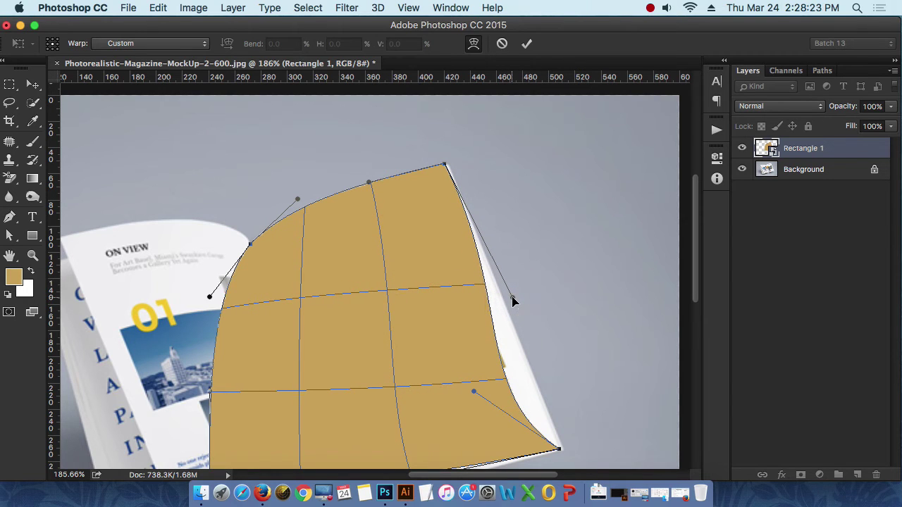
drag(477, 396, 551, 437)
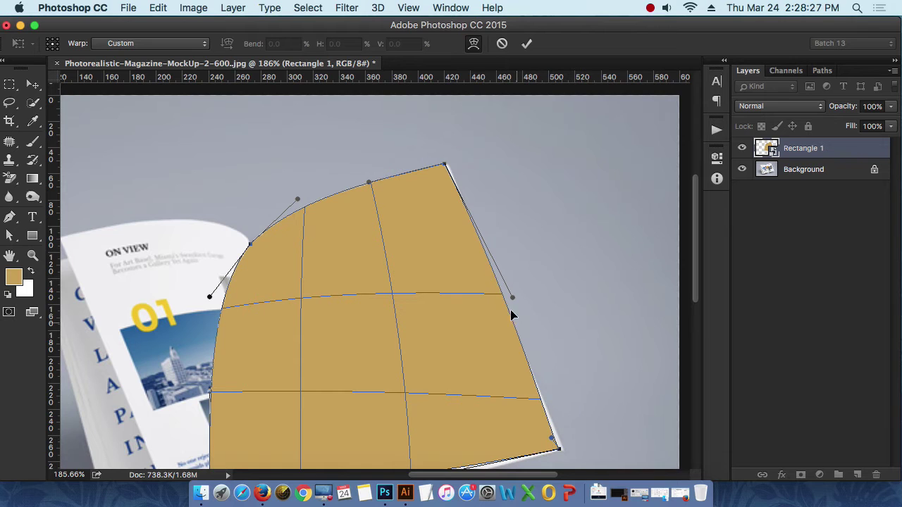
drag(513, 302, 495, 292)
scroll(503, 316, down, 5)
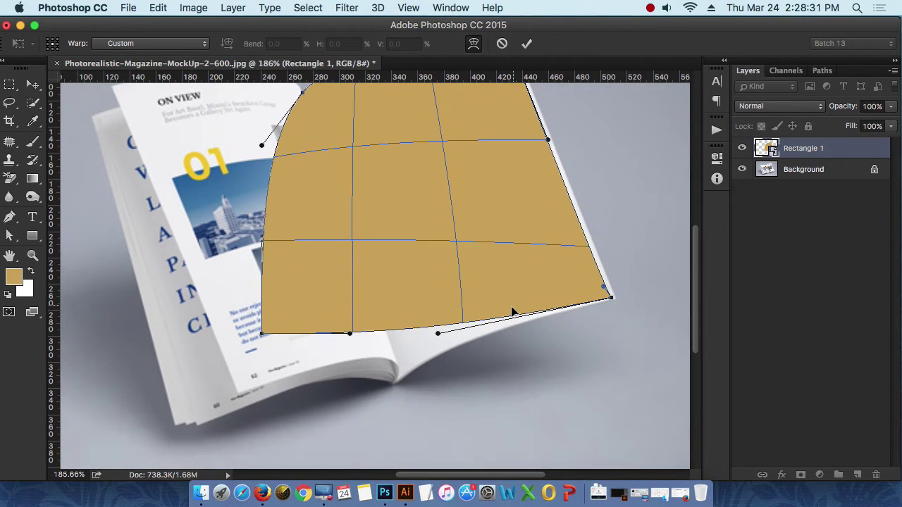
click(604, 288)
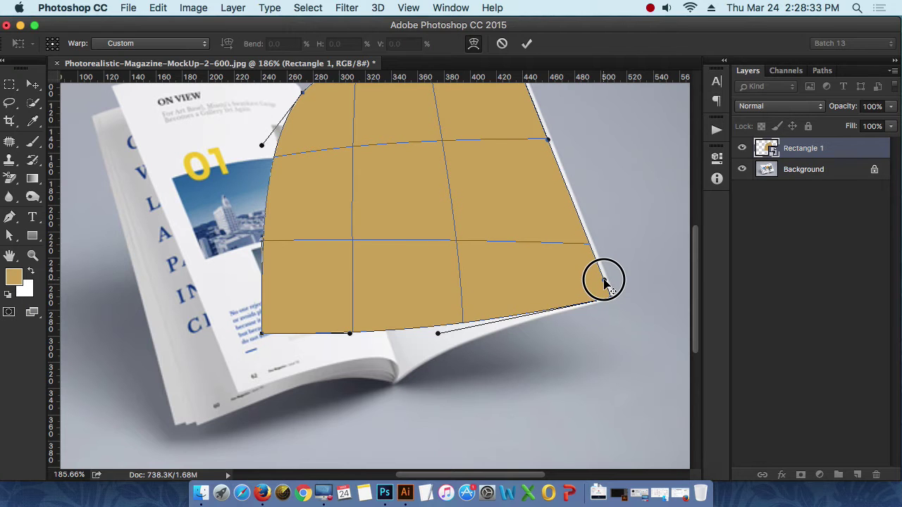
scroll(508, 322, up, 2)
scroll(462, 343, up, 1)
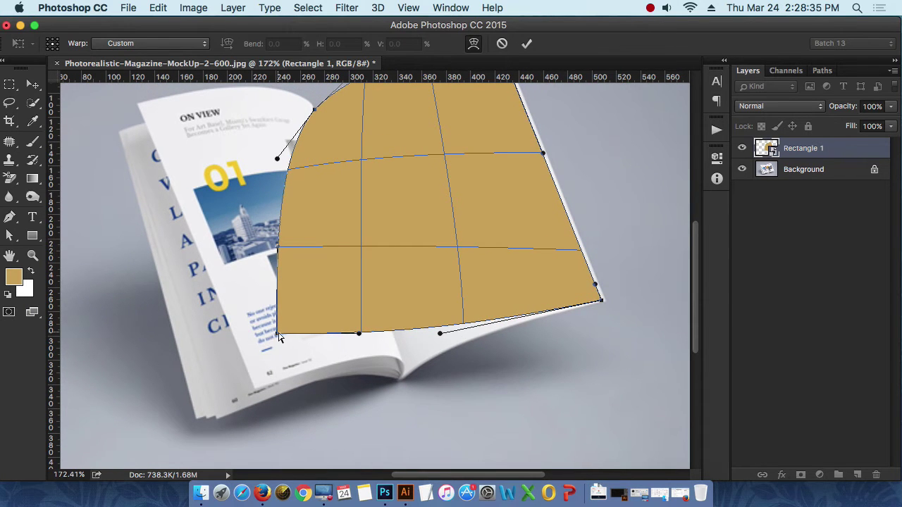
Fit the warp's bottom-left corner to the bottom of the magazine's spine.
drag(278, 337, 404, 380)
scroll(400, 382, down, 10)
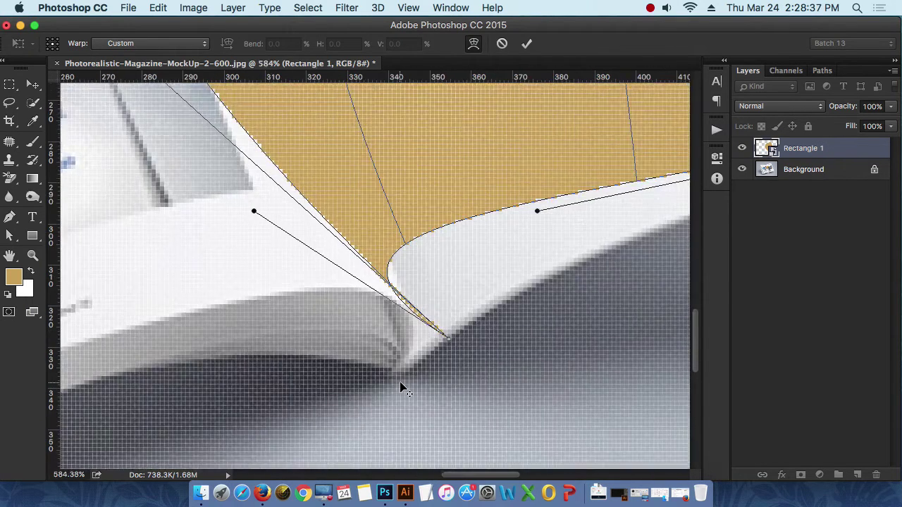
click(432, 332)
scroll(423, 353, down, 3)
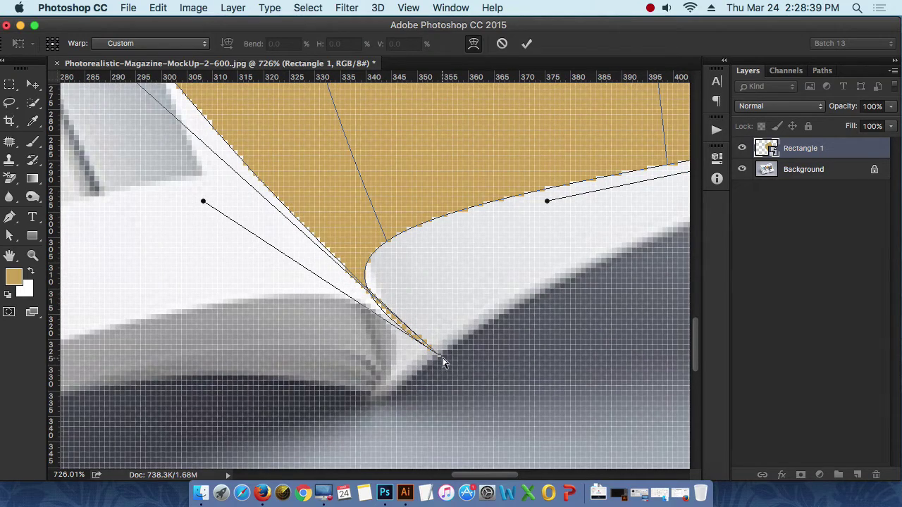
drag(441, 361, 388, 375)
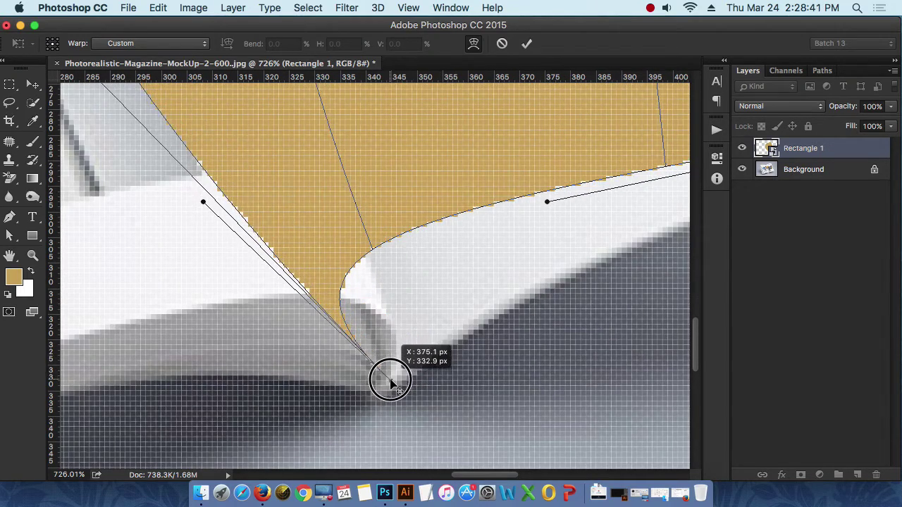
scroll(435, 359, up, 2)
scroll(435, 359, up, 10)
Reshape the warp's left edge with its two handles to follow the magazine's spine.
drag(367, 227, 468, 313)
drag(382, 207, 479, 258)
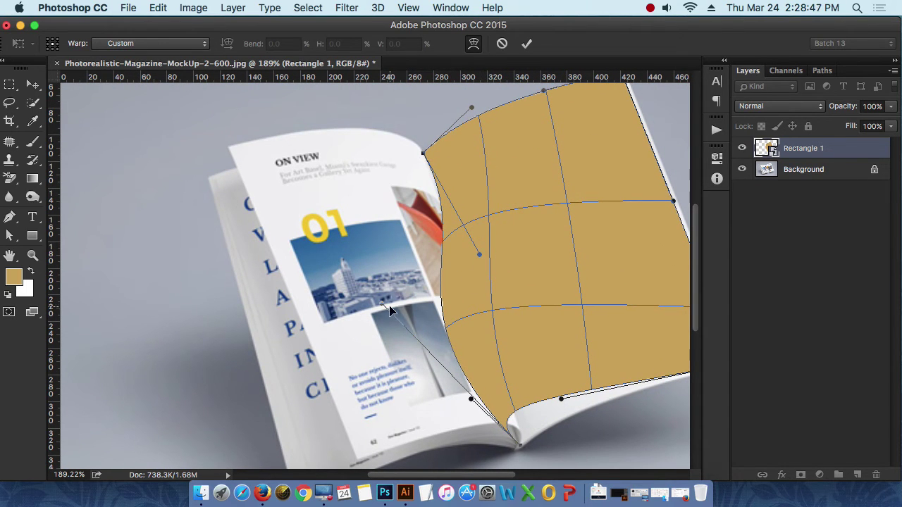
drag(383, 310, 519, 416)
scroll(519, 329, right, 3)
scroll(519, 329, down, 5)
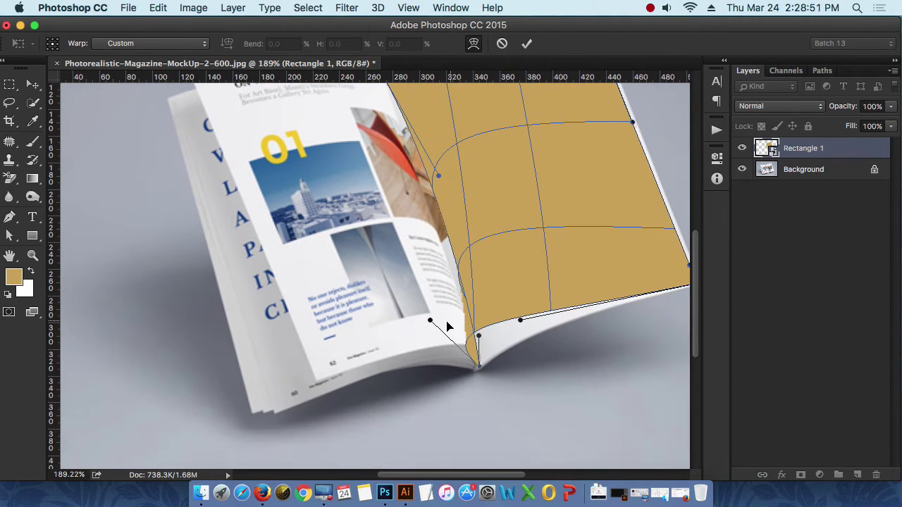
Bend the warp's bottom edge with its two handles to follow the curved bottom of the right page.
drag(431, 324, 574, 318)
scroll(574, 318, up, 5)
scroll(470, 306, up, 3)
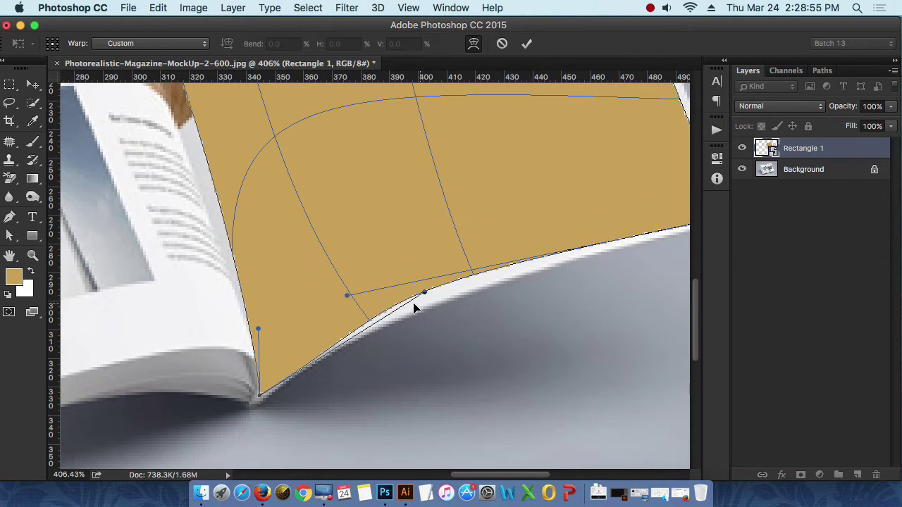
drag(347, 299, 544, 259)
drag(424, 292, 299, 352)
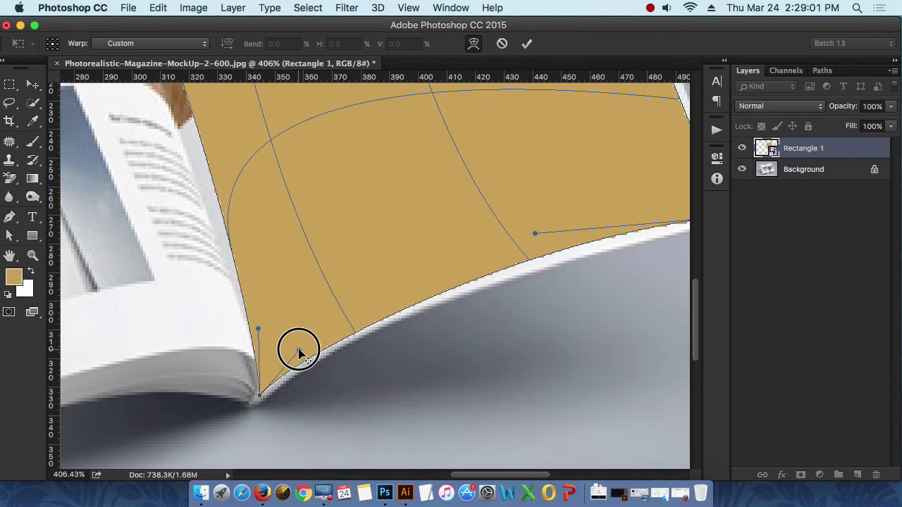
drag(540, 282, 385, 280)
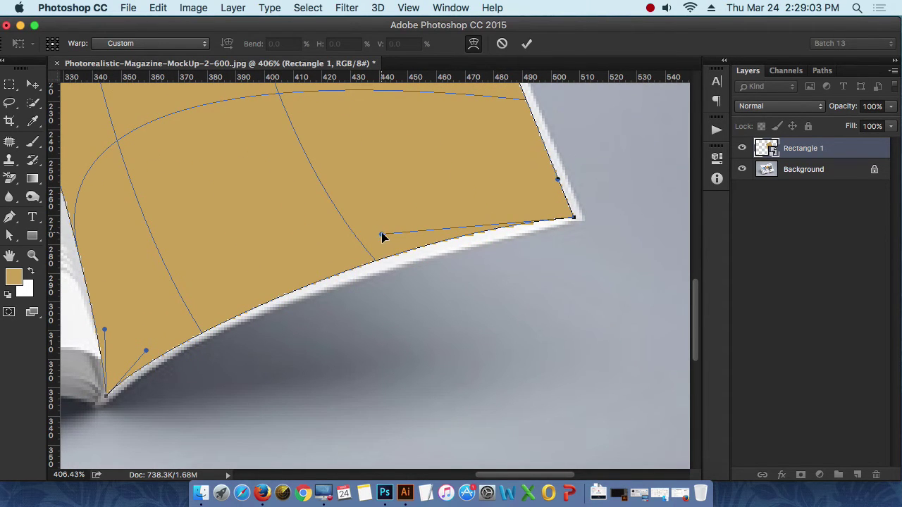
drag(381, 236, 346, 265)
drag(145, 353, 184, 327)
scroll(317, 317, down, 5)
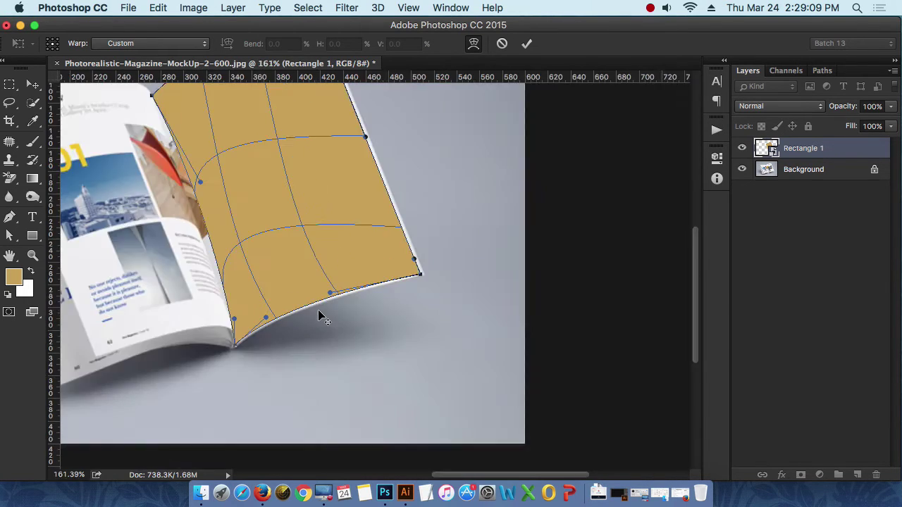
Readjust both left-edge warp handles to match the inner page edge along the spine more closely.
drag(461, 280, 439, 286)
scroll(415, 248, up, 3)
scroll(414, 244, up, 1)
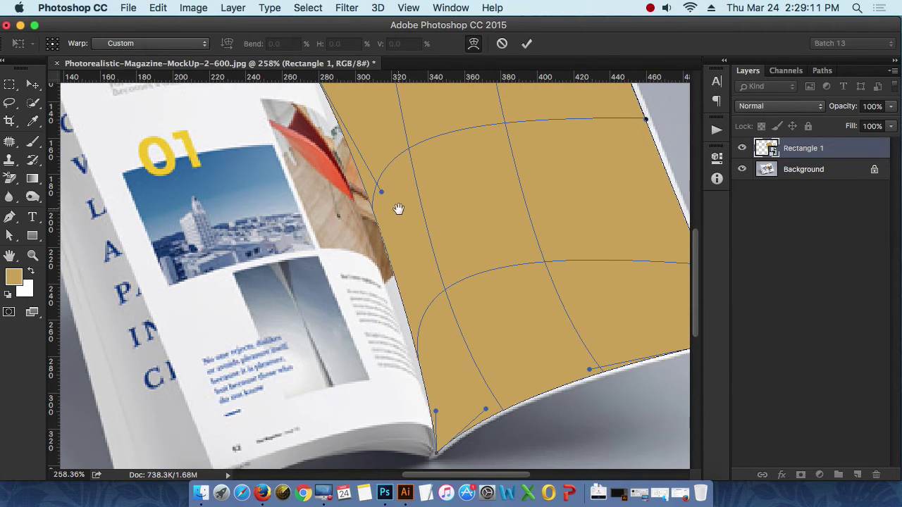
drag(399, 207, 385, 272)
scroll(430, 317, down, 10)
scroll(435, 290, up, 3)
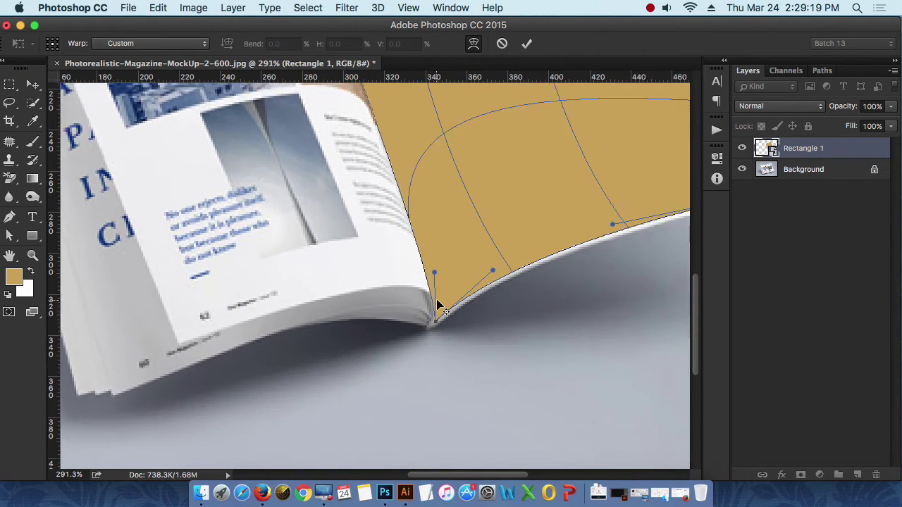
drag(433, 260, 468, 312)
scroll(449, 264, down, 3)
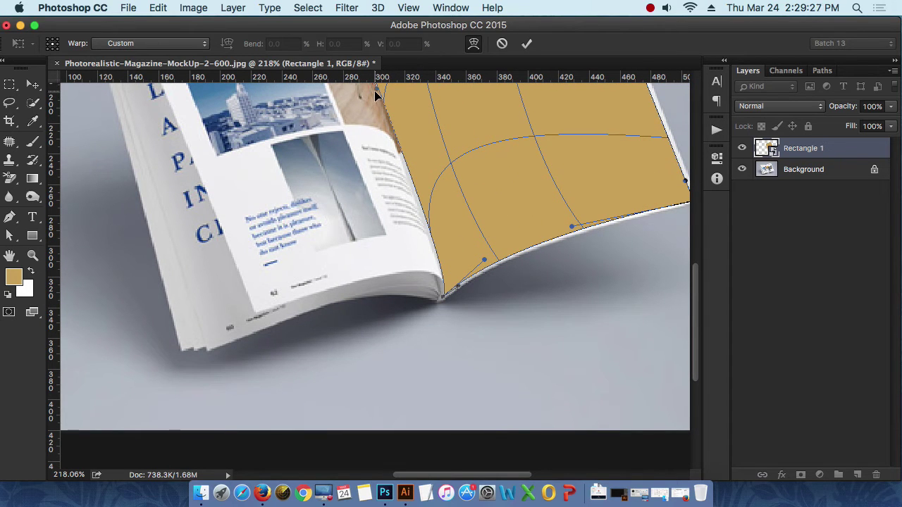
drag(431, 199, 437, 266)
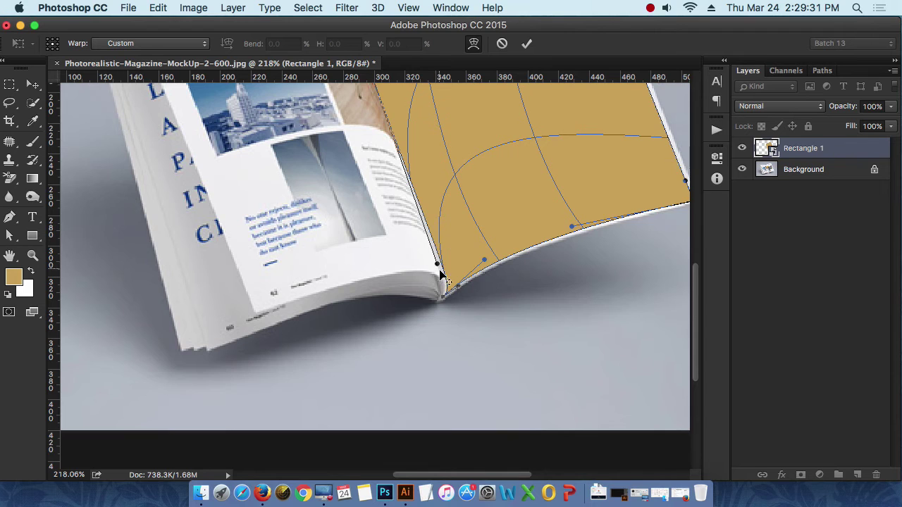
Fine-tune the warp handles next to the bottom of the spine to tidy the lower inner corner.
scroll(437, 266, up, 5)
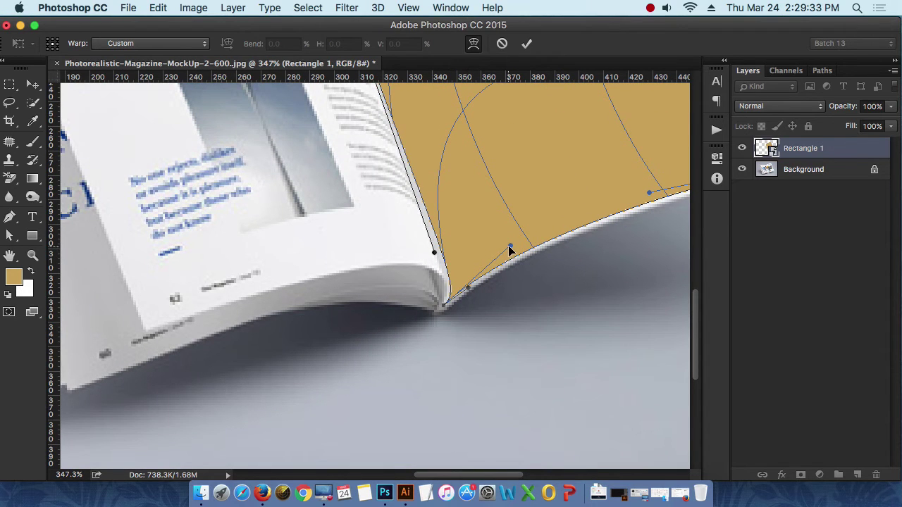
mouse_move(511, 248)
mouse_down()
mouse_move(500, 258)
mouse_move(510, 248)
mouse_up()
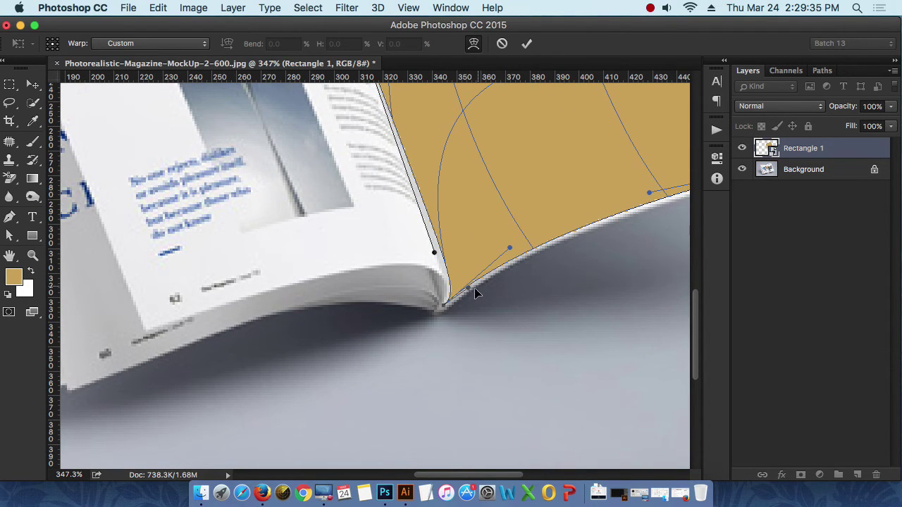
mouse_move(470, 292)
mouse_down()
mouse_move(459, 295)
mouse_move(456, 284)
mouse_up()
scroll(465, 268, down, 5)
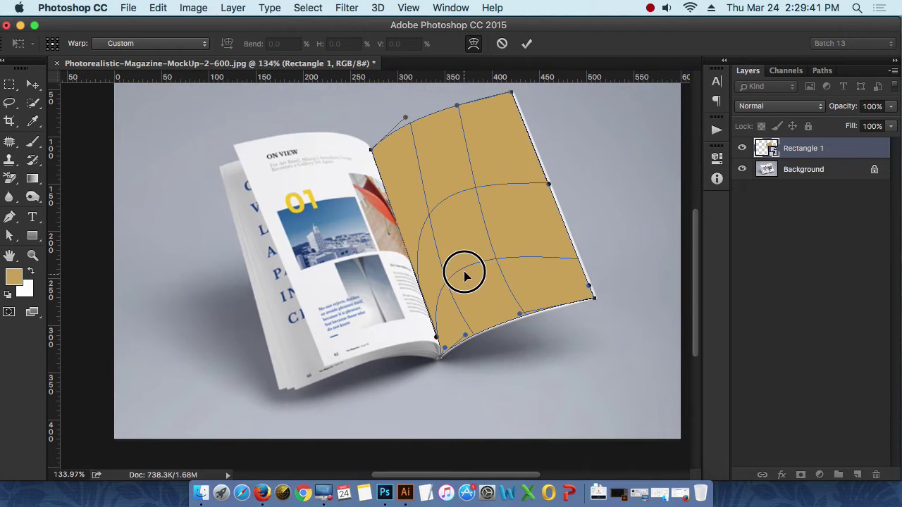
Pull the warp mesh inside the rectangle and near the spine into a smoother page curve, and apply the warp.
scroll(459, 258, up, 1)
drag(458, 258, 472, 231)
scroll(484, 242, down, 2)
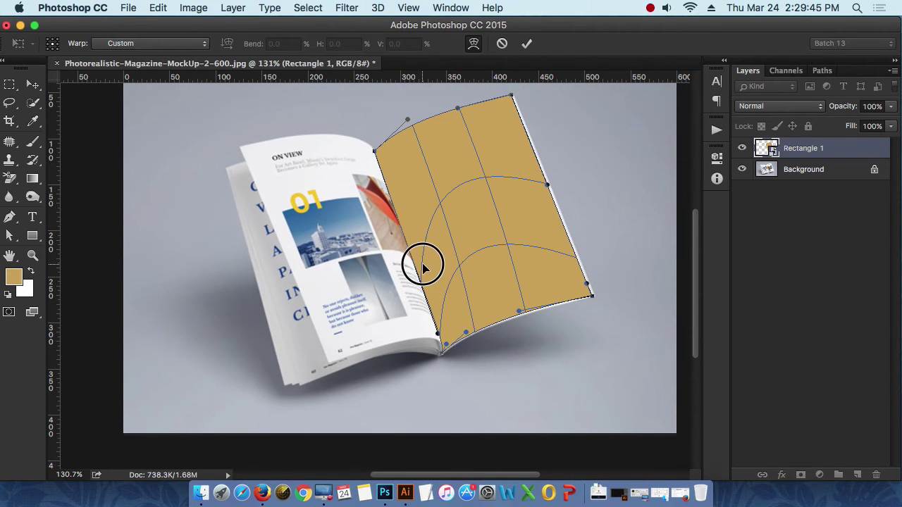
drag(424, 267, 447, 247)
scroll(476, 259, down, 2)
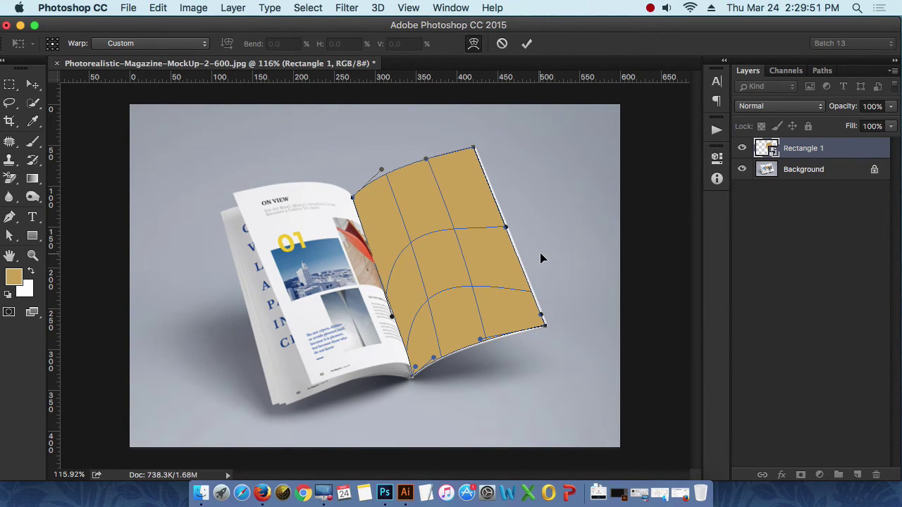
key(Return)
Open the contents of the Rectangle 1 smart object for editing.
scroll(526, 250, up, 3)
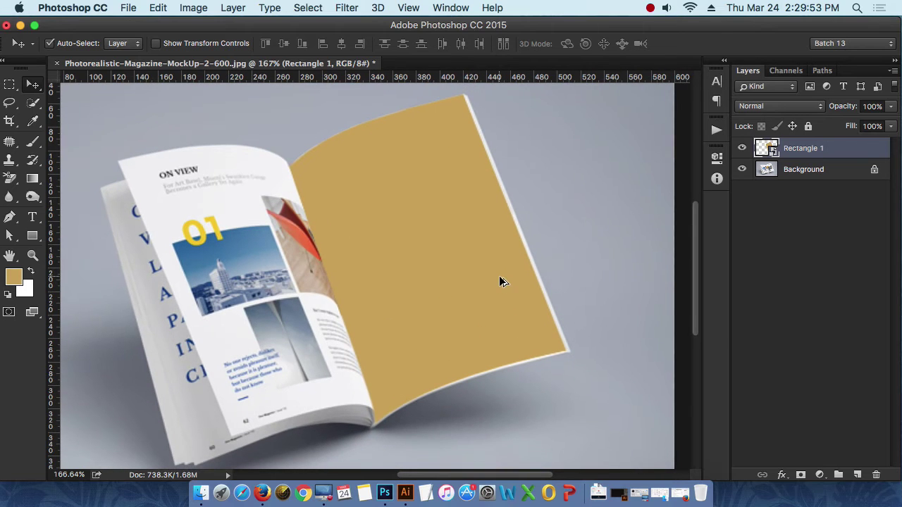
drag(512, 245, 501, 252)
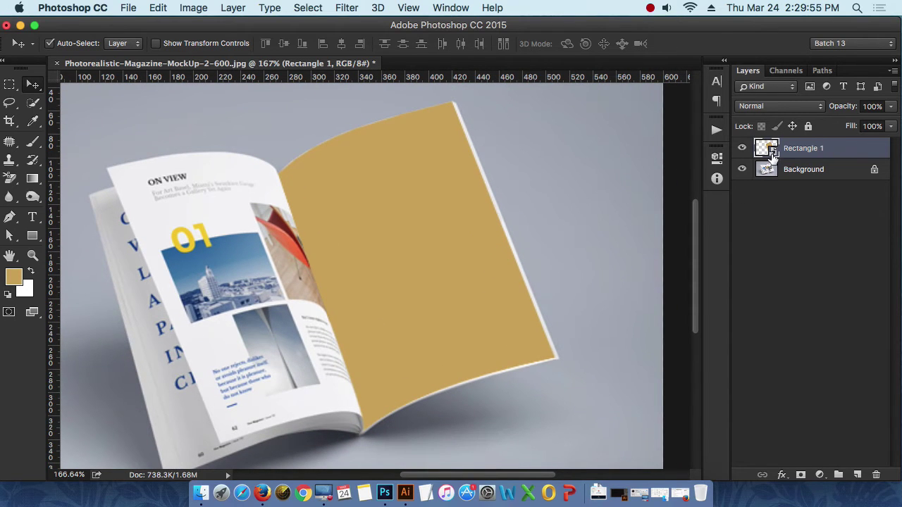
double_click(772, 154)
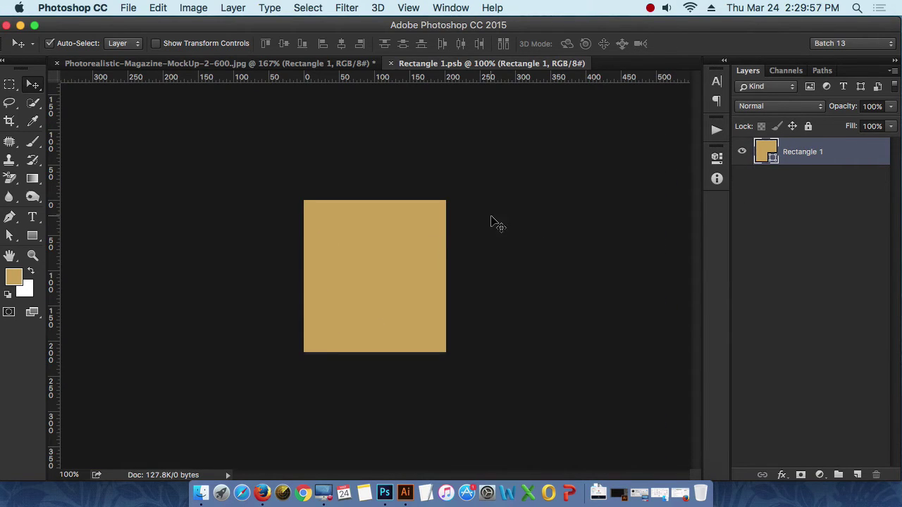
scroll(340, 251, up, 2)
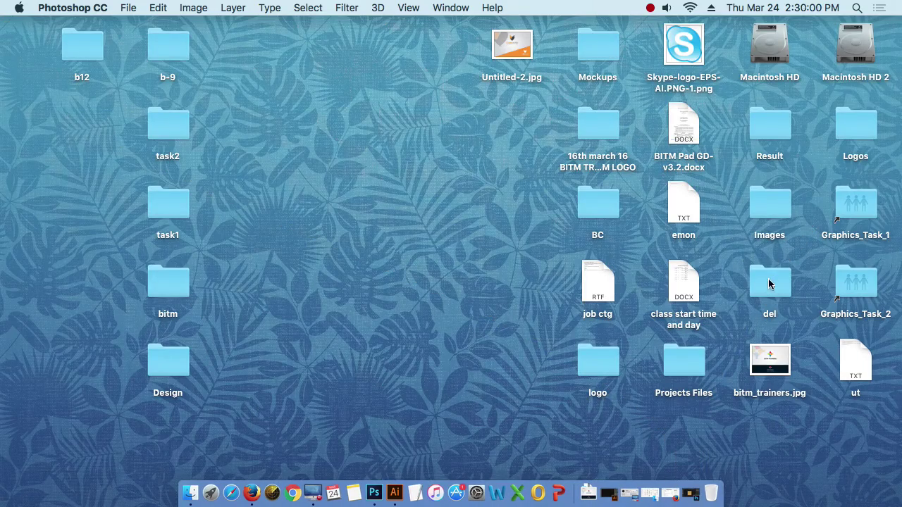
Switch to Finder and open Hair_3.jpg from the desktop's Images folder in Photoshop.
double_click(778, 203)
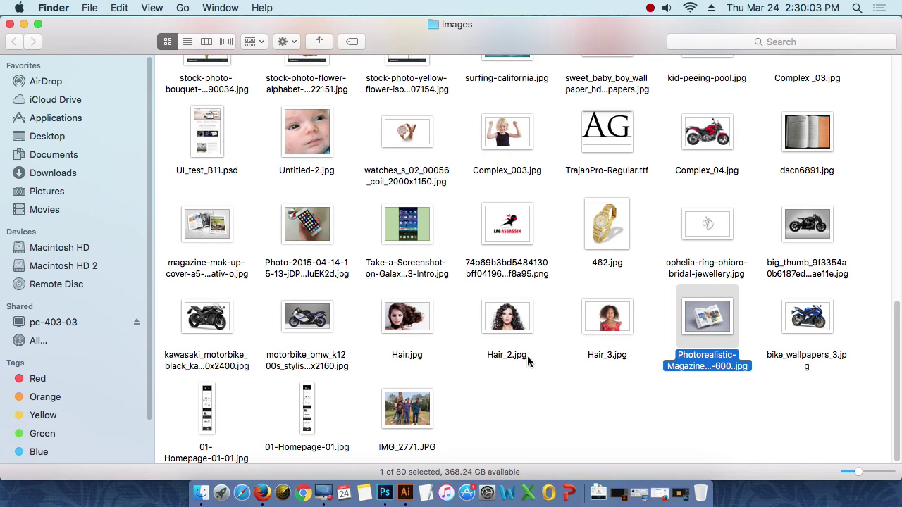
click(610, 323)
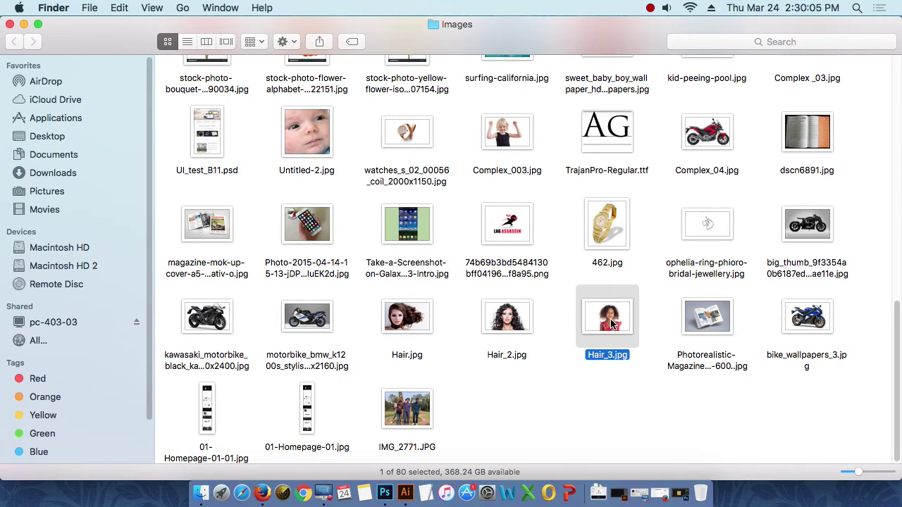
drag(610, 322, 686, 95)
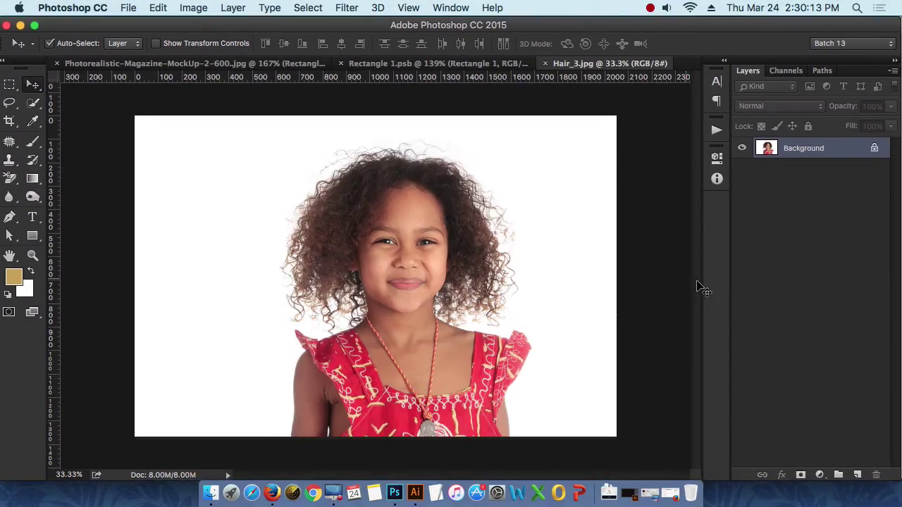
Copy the whole Hair_3.jpg picture into Rectangle 1.psb as a new layer and align it to the canvas's top-left corner.
key(super+a)
drag(624, 213, 523, 257)
drag(523, 318, 522, 318)
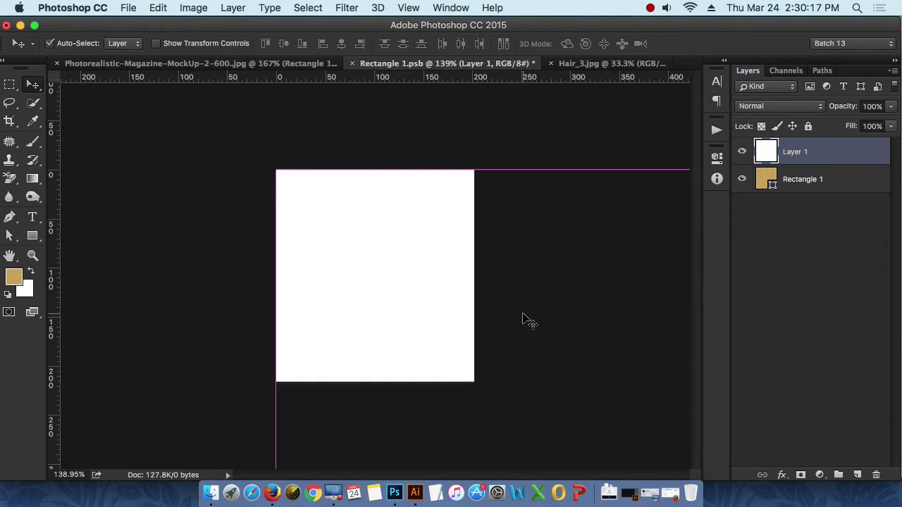
Scale Layer 1 proportionally to about 16% from its top-left corner so the photo matches the canvas height.
key(super+t)
key(super+minus)
key(super+minus)
key(super+minus)
key(super+minus)
key(super+minus)
key(super+minus)
key(super+minus)
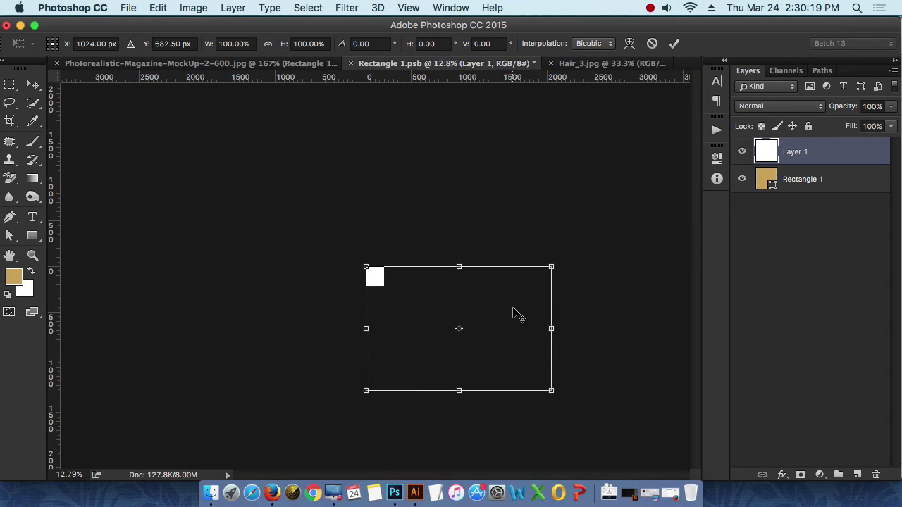
drag(527, 371, 384, 306)
scroll(393, 303, up, 5)
scroll(393, 303, up, 1)
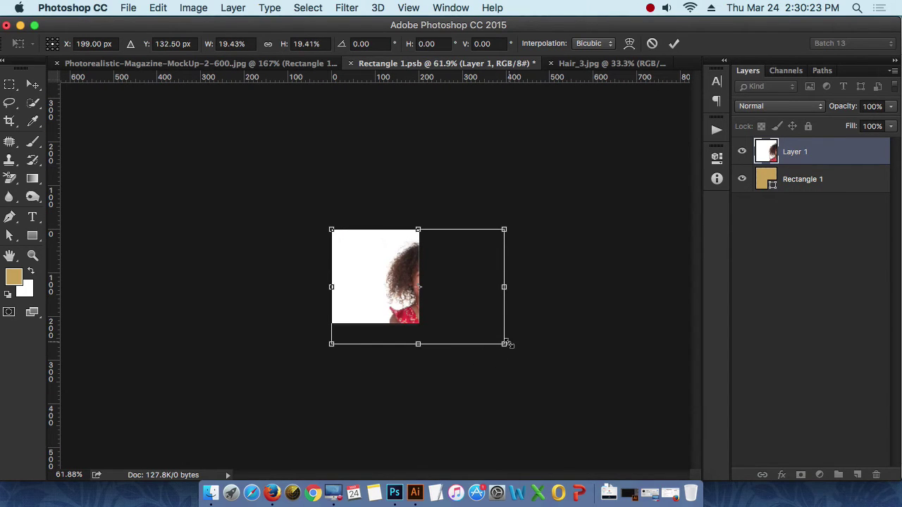
drag(508, 344, 473, 324)
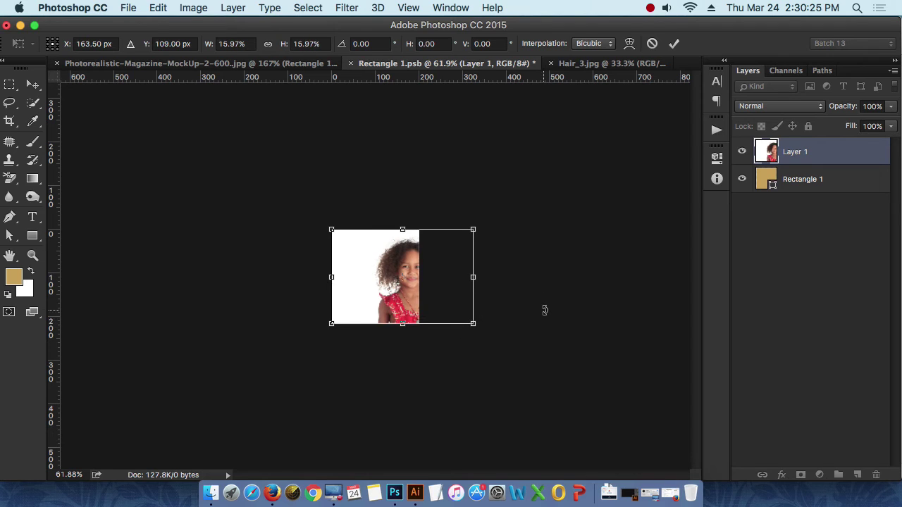
Shift the scaled photo 80 px to the left to centre the girl on the canvas, and apply the transform.
key(shift+Left)
key(shift+Left)
key(shift+Left)
key(shift+Left)
key(shift+Left)
key(shift+Left)
key(shift+Left)
key(shift+Left)
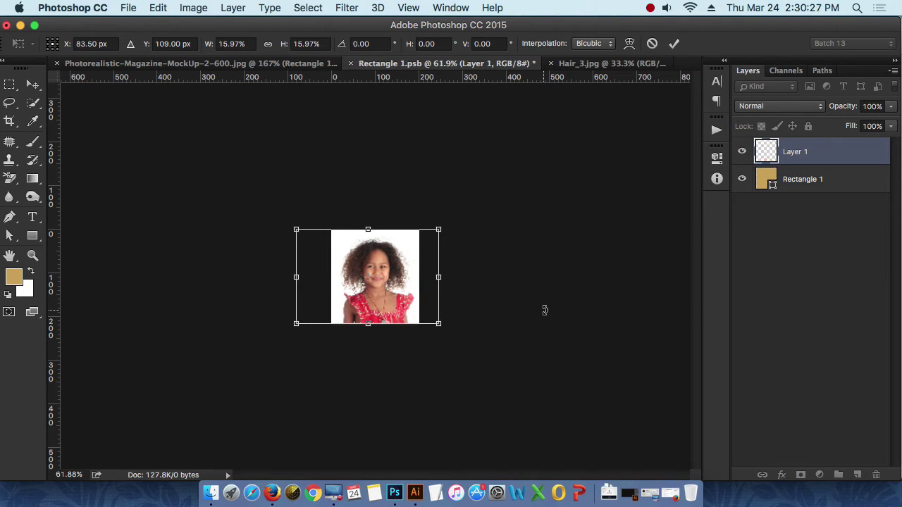
key(Return)
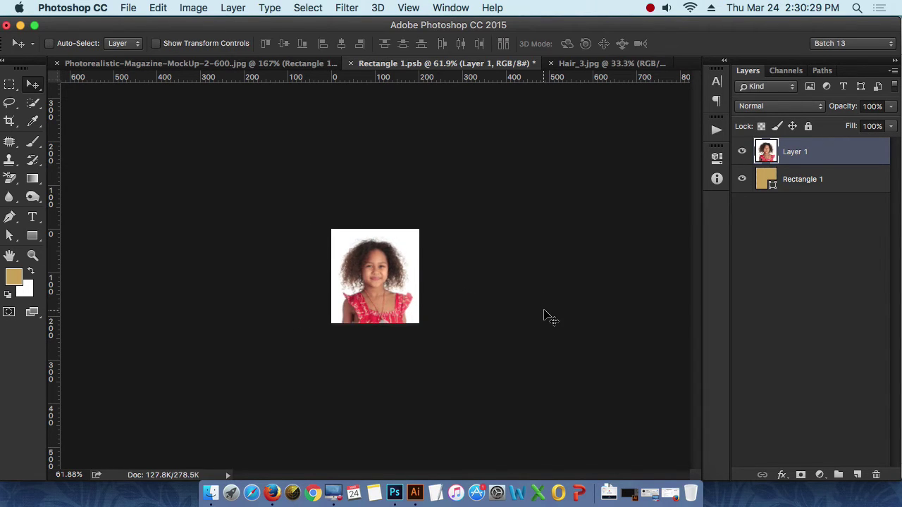
Save Rectangle 1.psb and check the updated right page in the magazine mockup.
key(super+s)
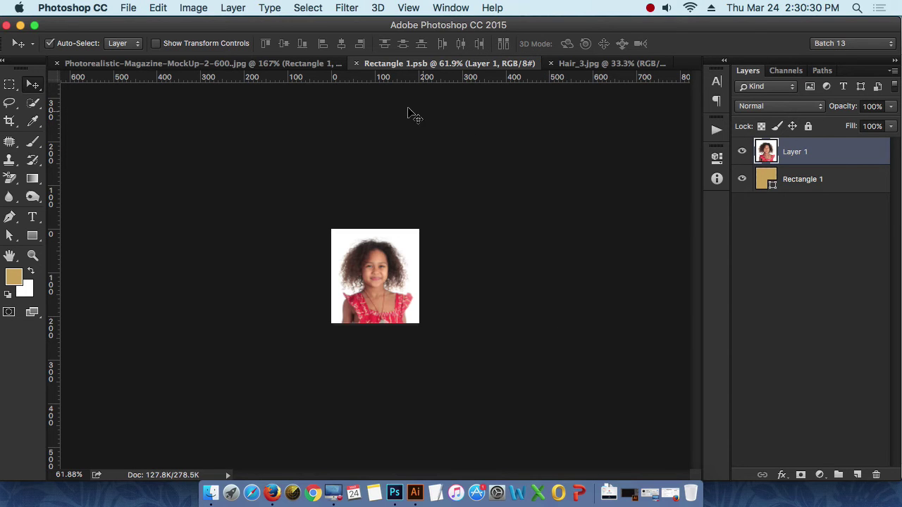
click(296, 63)
scroll(469, 362, up, 5)
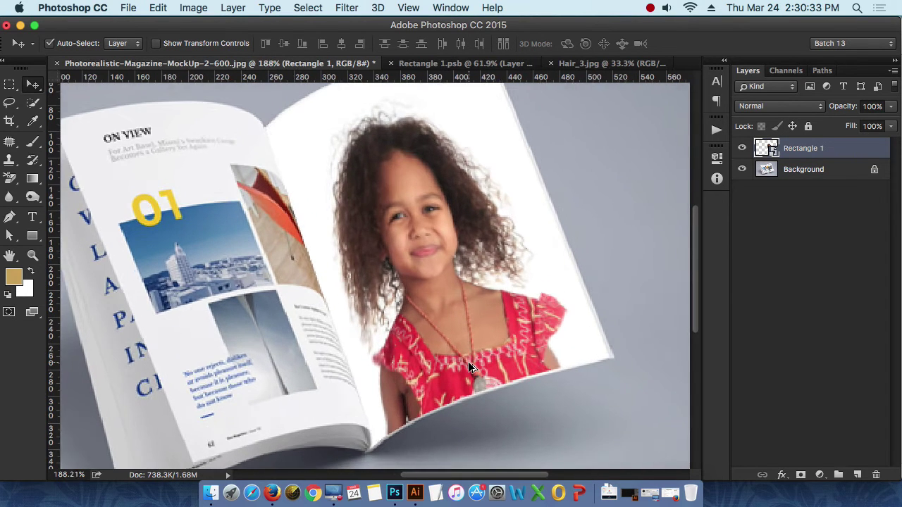
scroll(461, 296, down, 5)
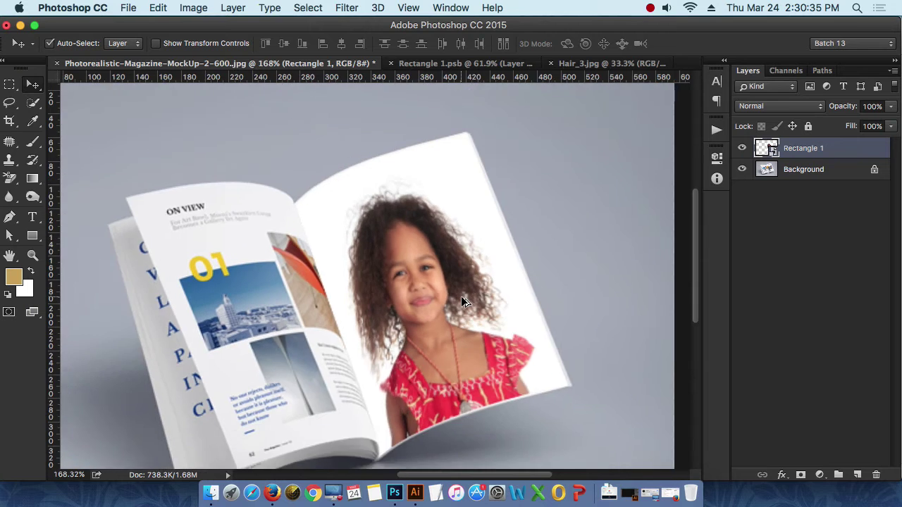
scroll(467, 295, down, 4)
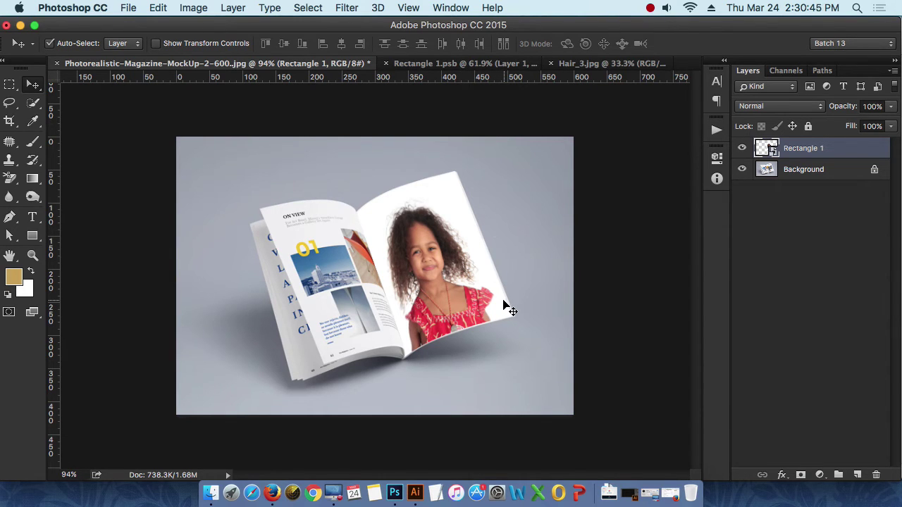
Close Rectangle 1.psb and reopen the contents of the Rectangle 1 smart object from the magazine mockup.
click(410, 63)
click(351, 64)
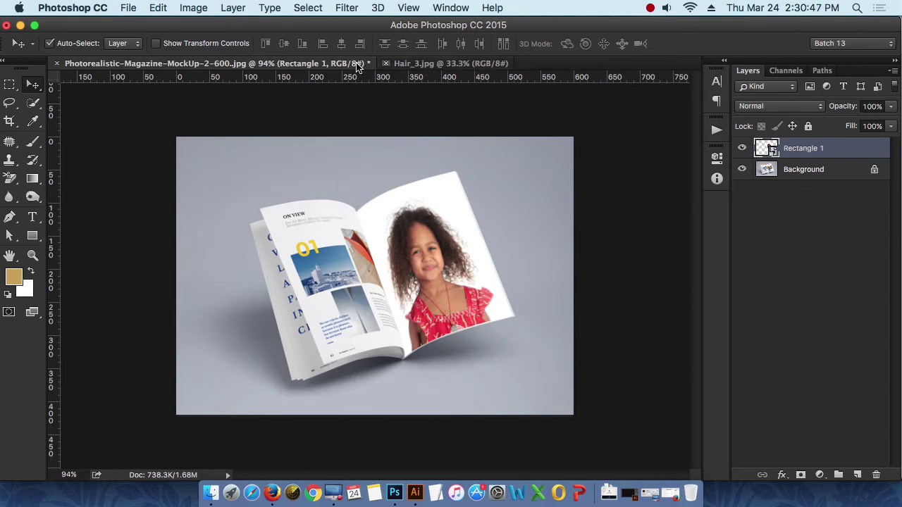
click(399, 63)
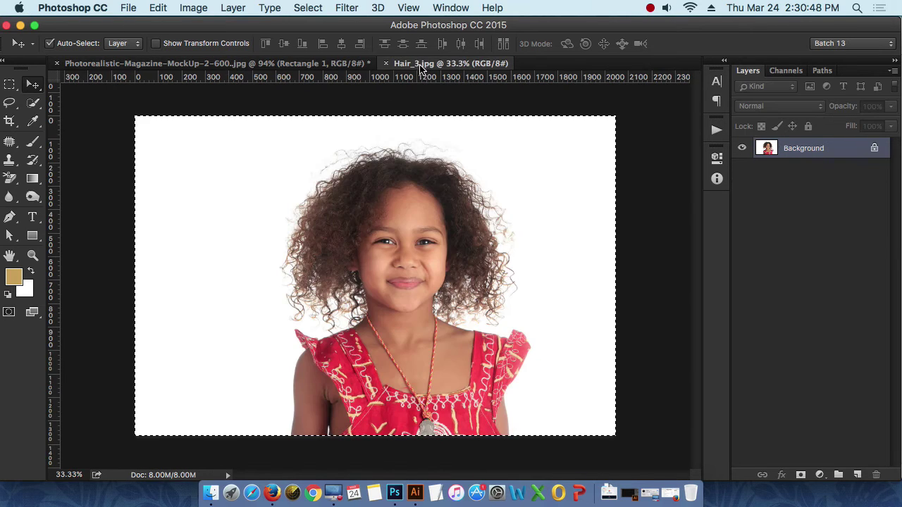
click(330, 63)
double_click(773, 153)
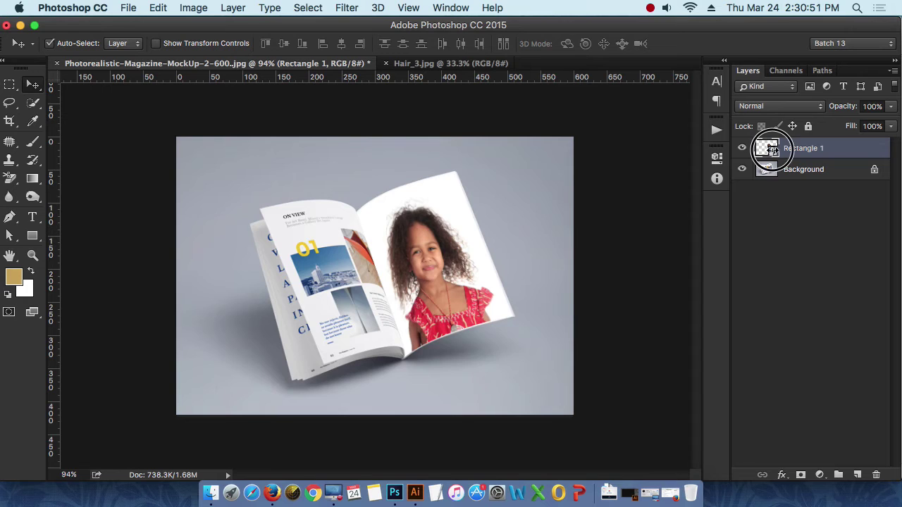
Return to the magazine mockup and examine the portrait on the right page up close.
click(290, 62)
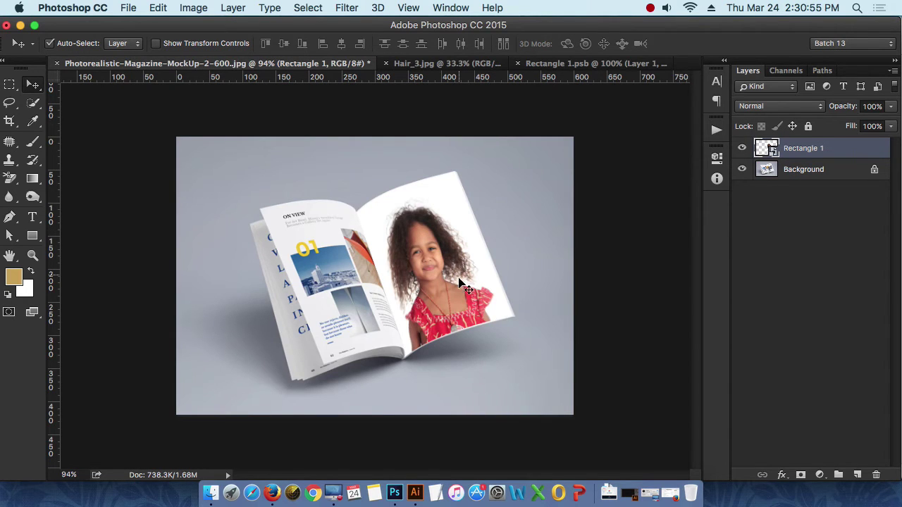
scroll(462, 285, up, 5)
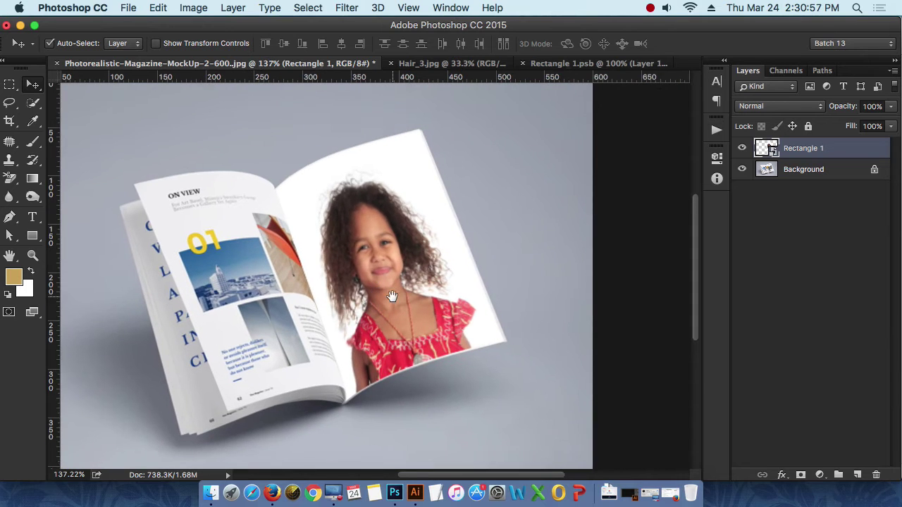
scroll(392, 296, up, 2)
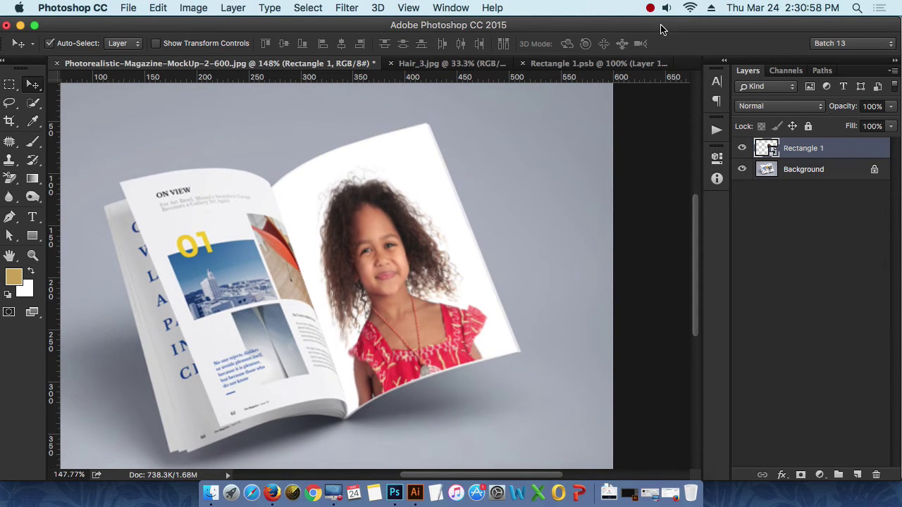
click(651, 8)
click(694, 25)
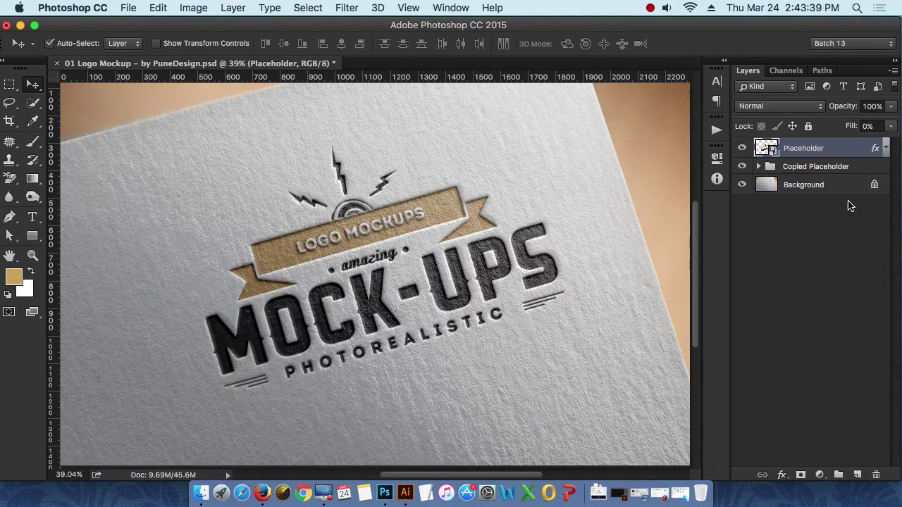
Open the contents of the logo mockup's Placeholder smart object and toggle its artwork layer off and on.
double_click(767, 148)
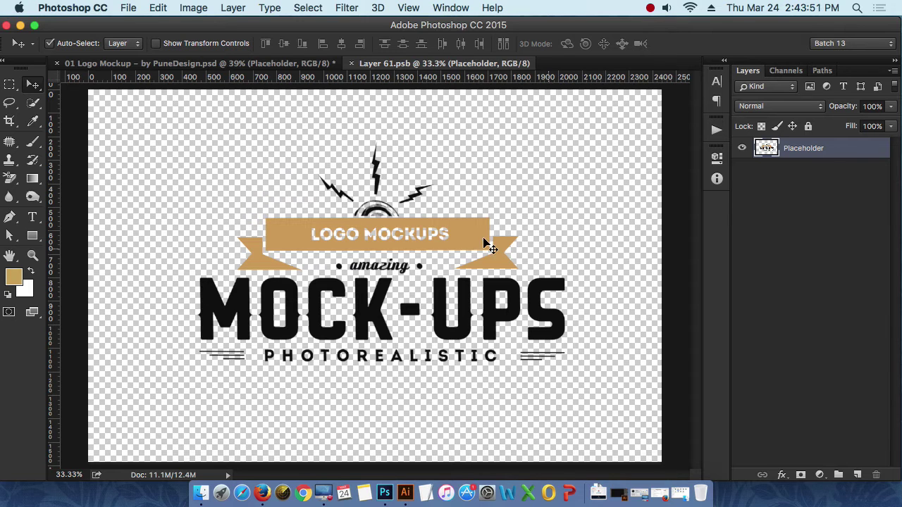
click(744, 148)
click(745, 148)
Return to the logo mockup and look into the Copied Placeholder group.
click(283, 62)
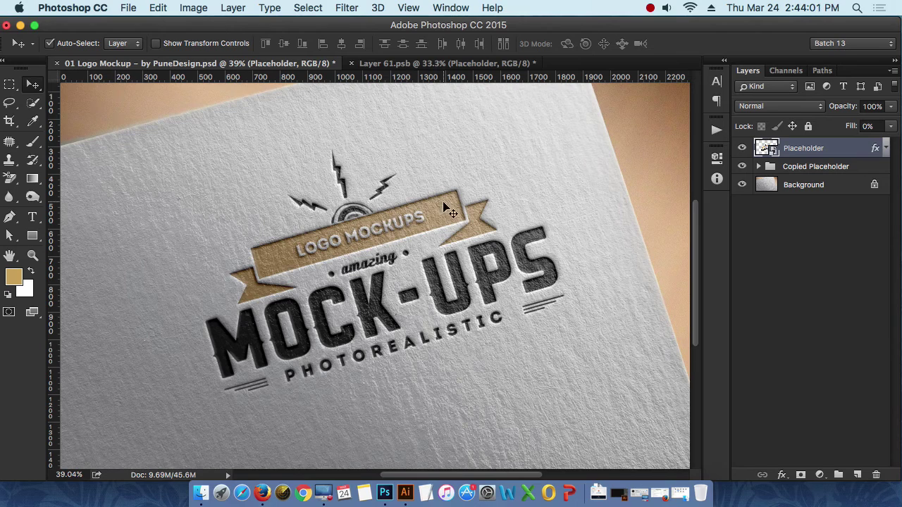
scroll(506, 315, down, 3)
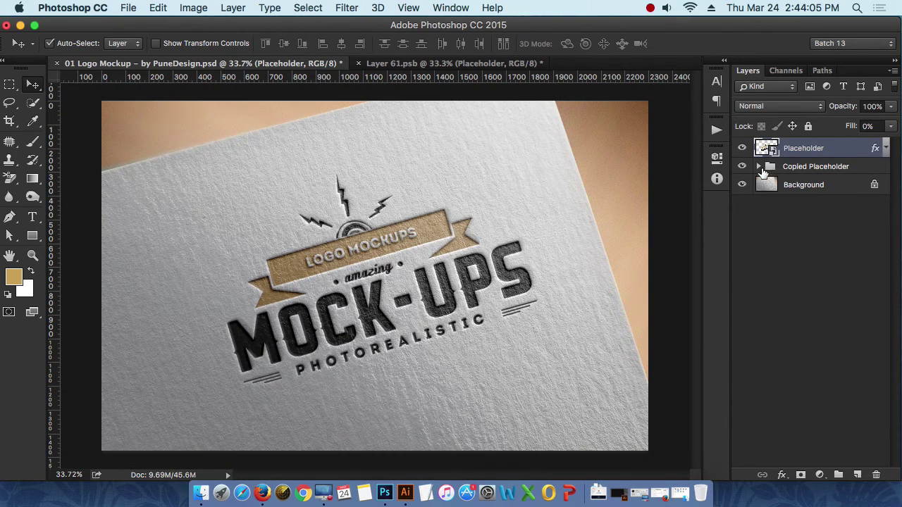
click(758, 167)
click(758, 167)
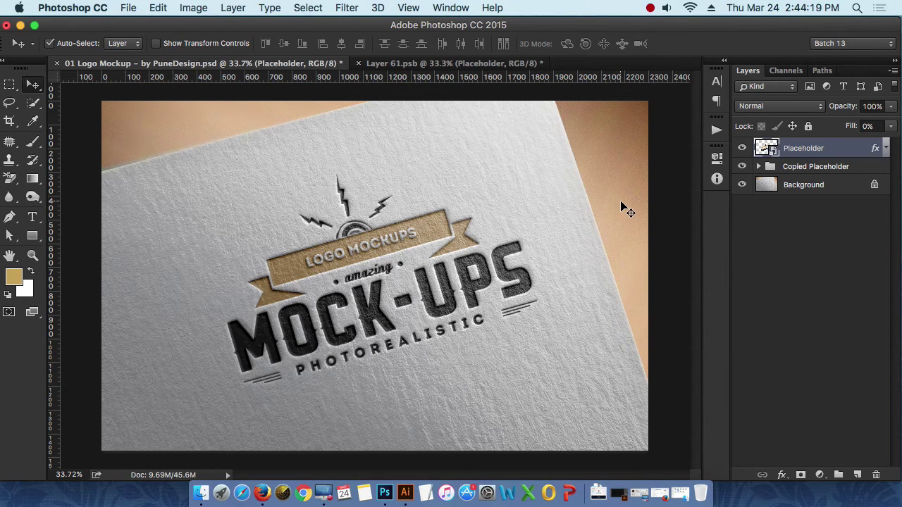
Hide the Placeholder artwork layer in Layer 61.psb.
click(459, 63)
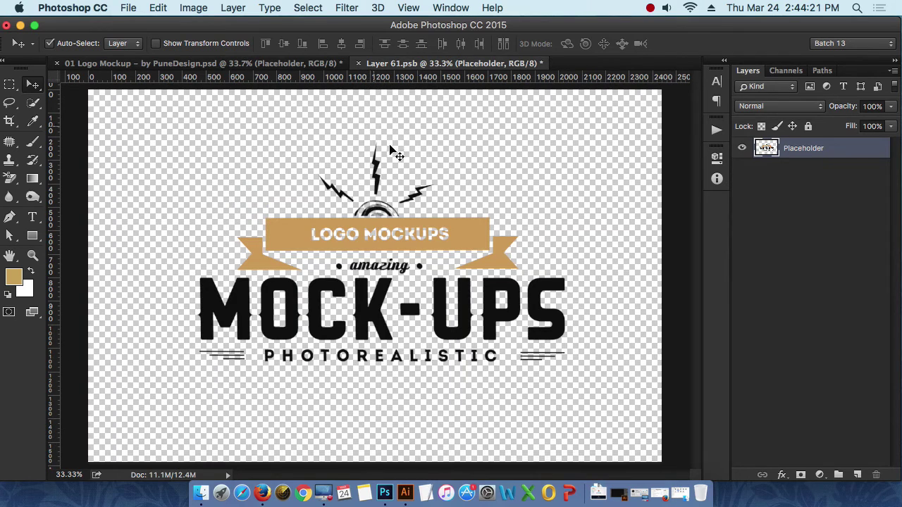
click(741, 149)
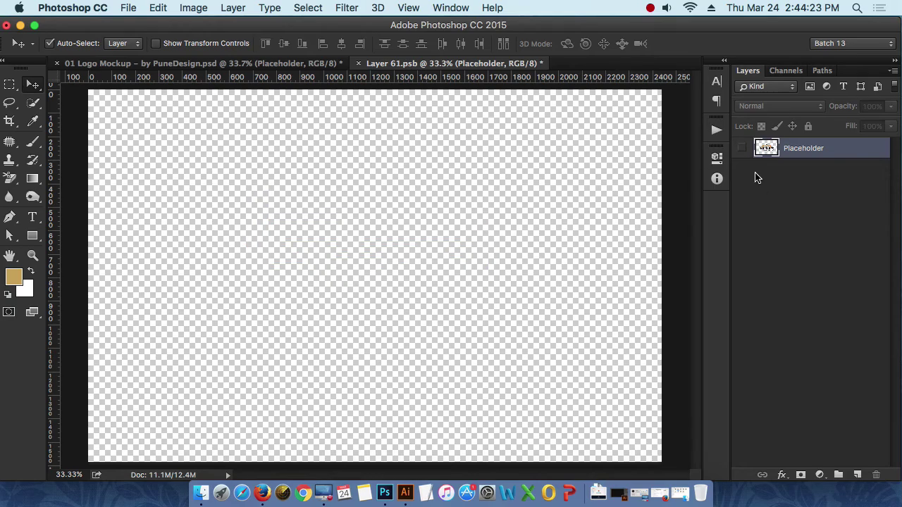
click(21, 25)
click(446, 129)
click(441, 61)
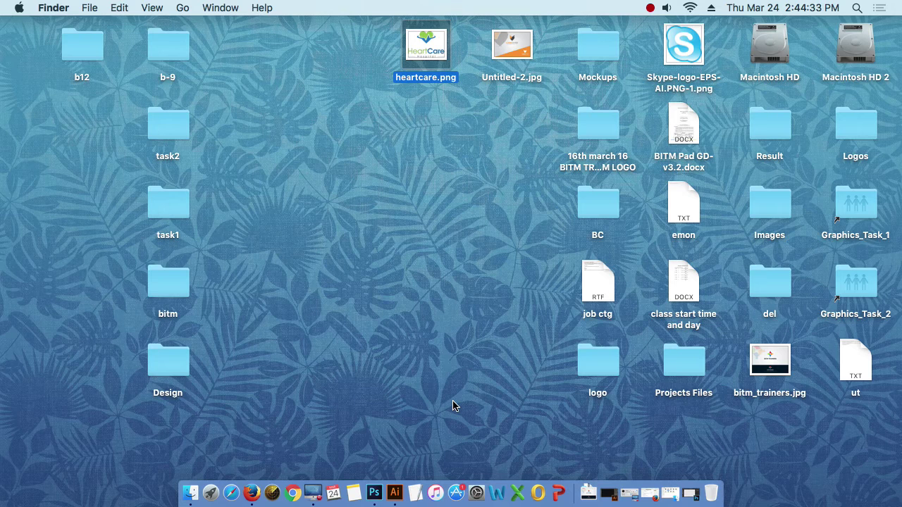
click(444, 360)
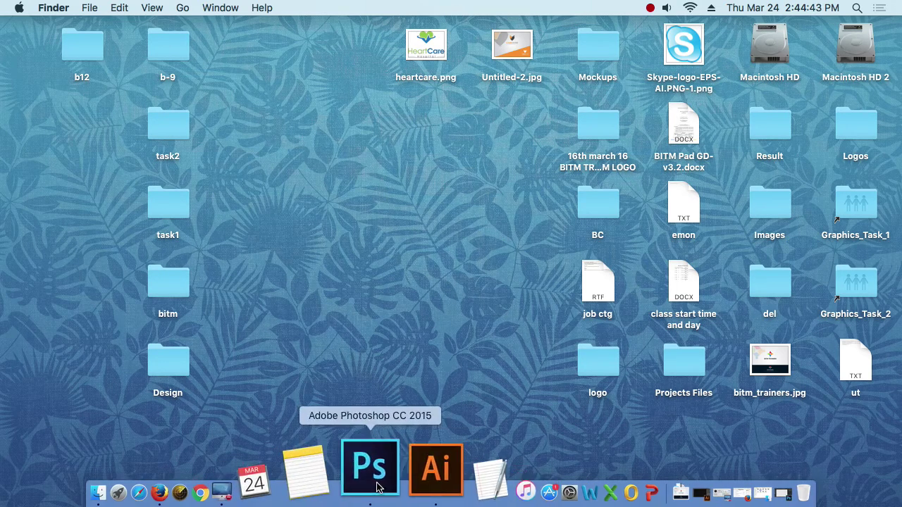
click(377, 458)
click(297, 68)
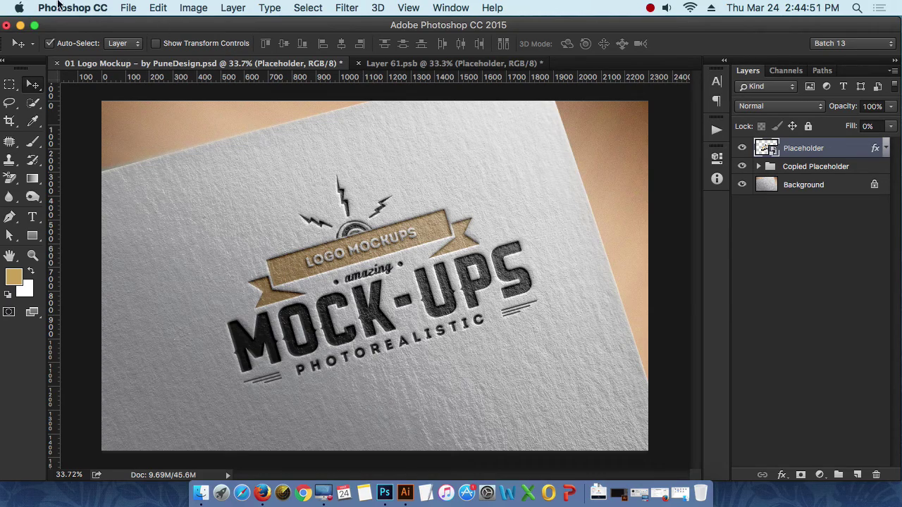
Switch to the Finder desktop and open heartcare.png in Photoshop.
click(20, 27)
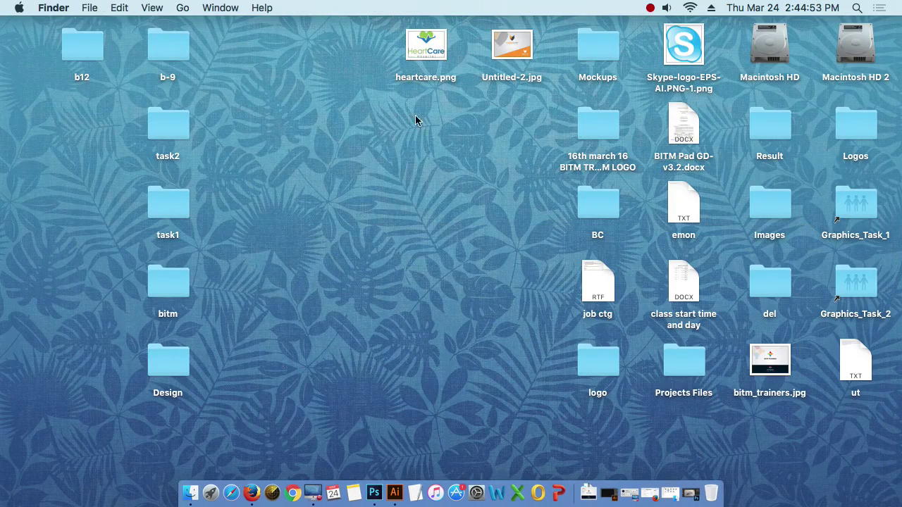
click(437, 57)
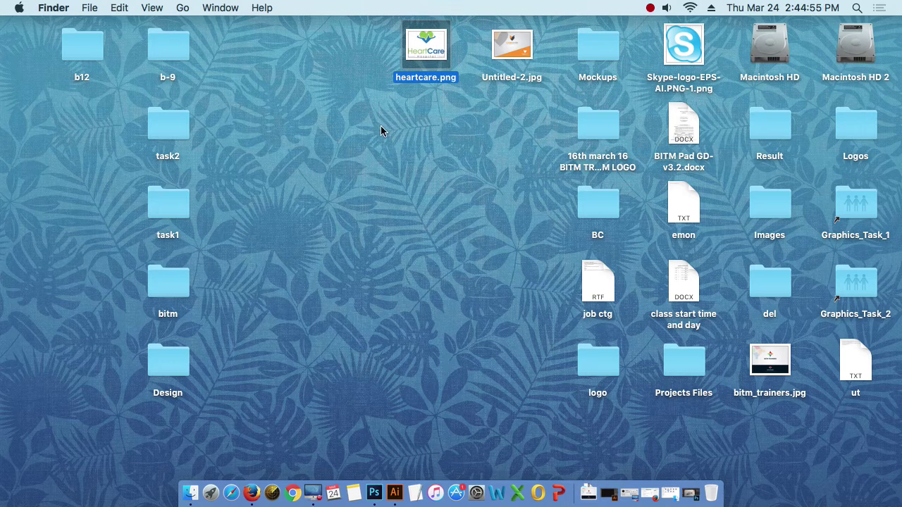
drag(386, 129, 457, 45)
click(462, 150)
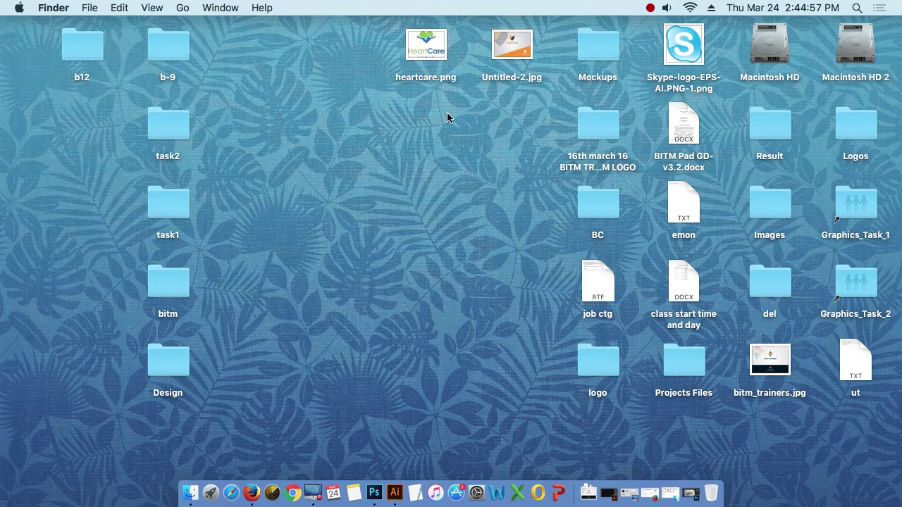
drag(455, 103, 420, 42)
click(413, 121)
drag(404, 111, 452, 39)
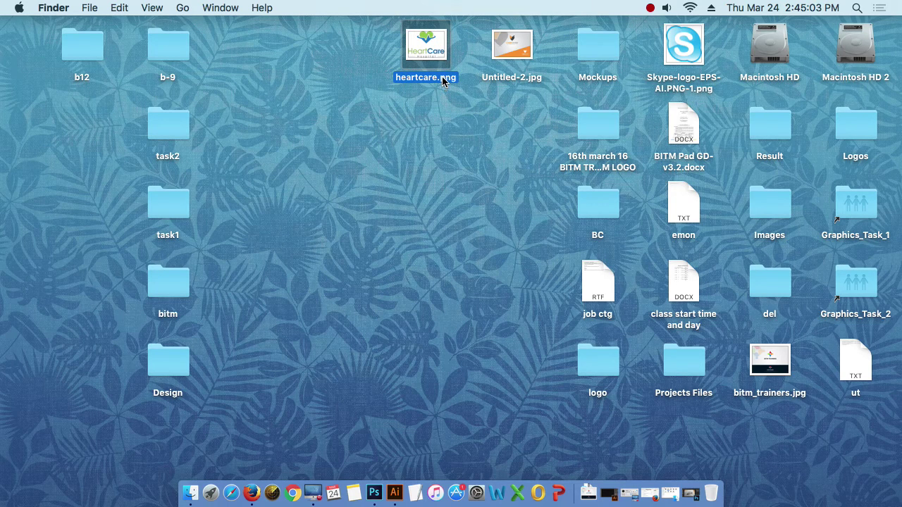
drag(424, 48, 625, 69)
Copy the entire HeartCare Hospital logo from heartcare.png into Layer 61.psb as a new layer.
key(cmd+a)
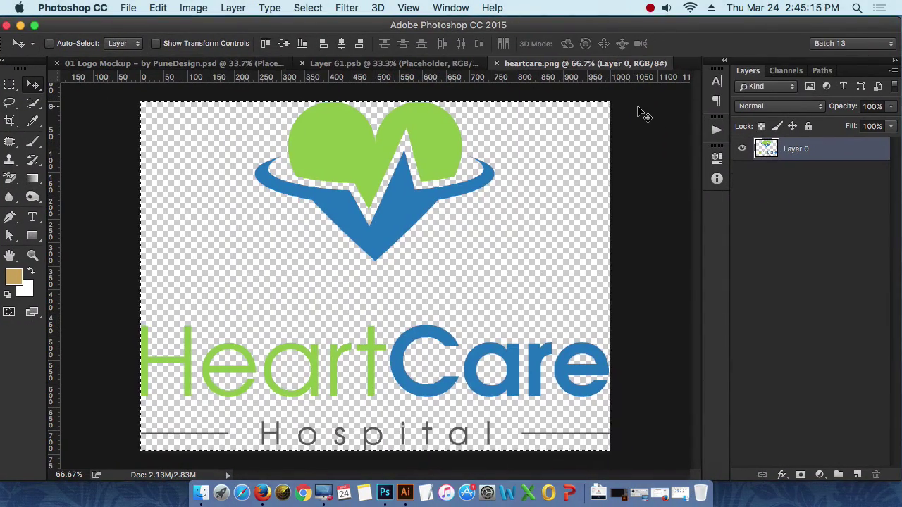
click(415, 65)
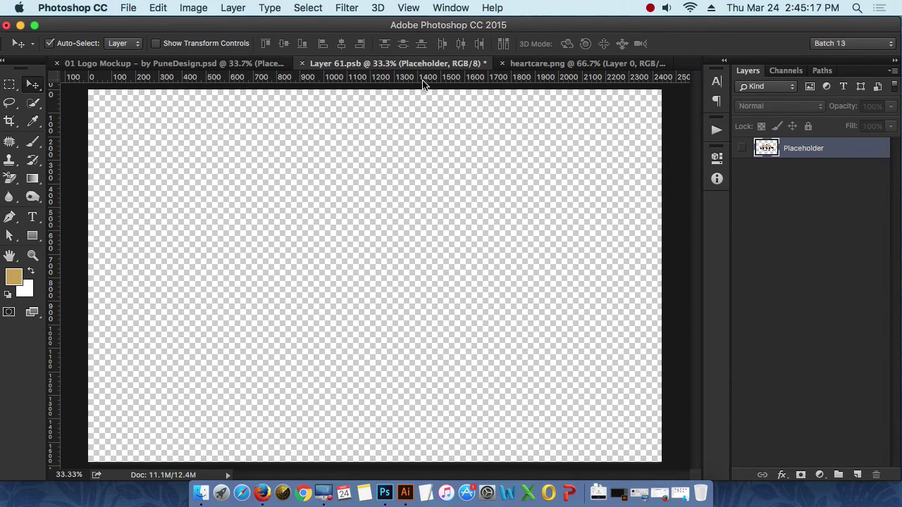
key(super+v)
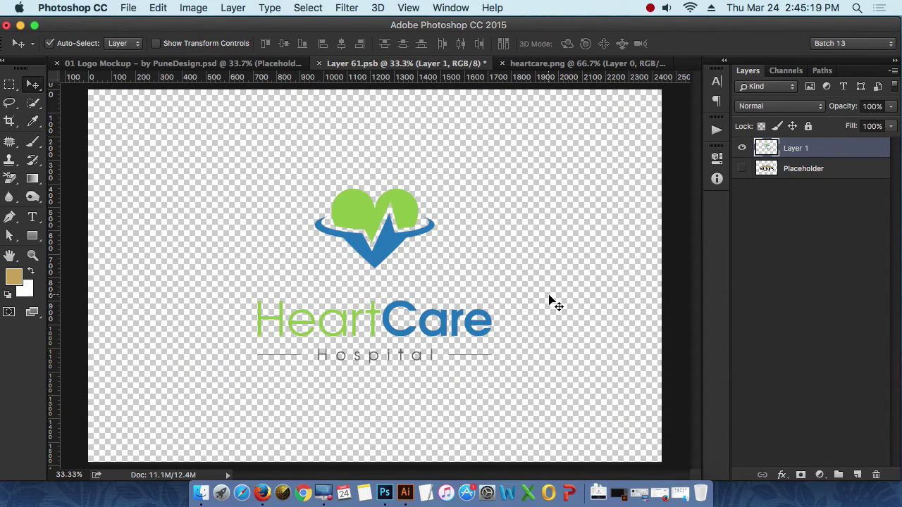
click(557, 65)
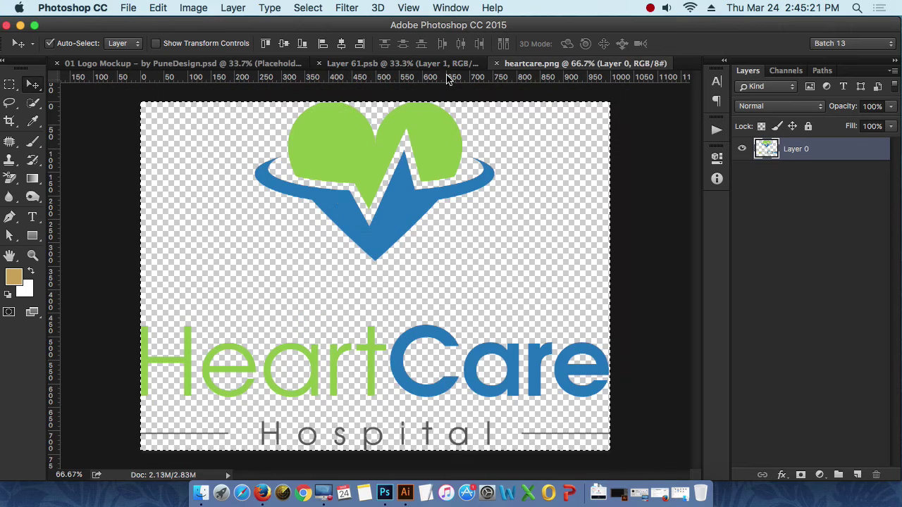
click(402, 65)
click(576, 65)
click(430, 64)
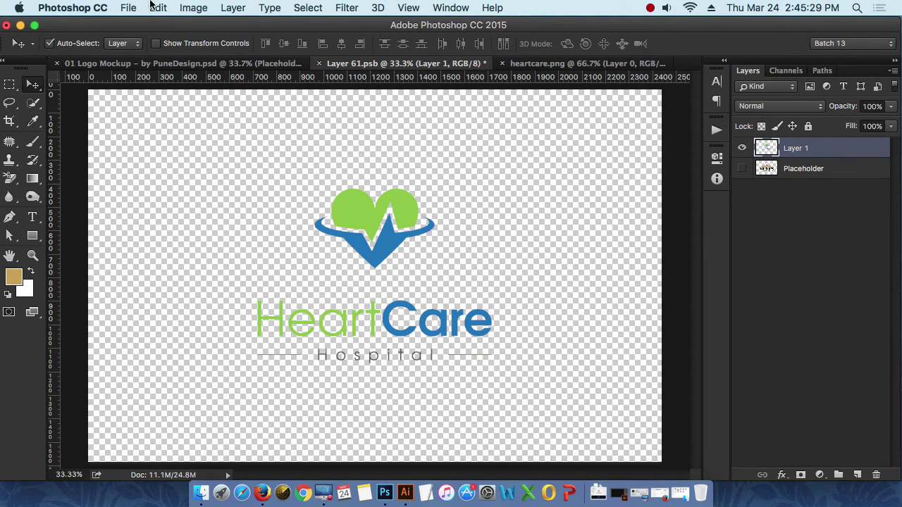
Save the edited Layer 61.psb and return to the 01 Logo Mockup document.
click(130, 7)
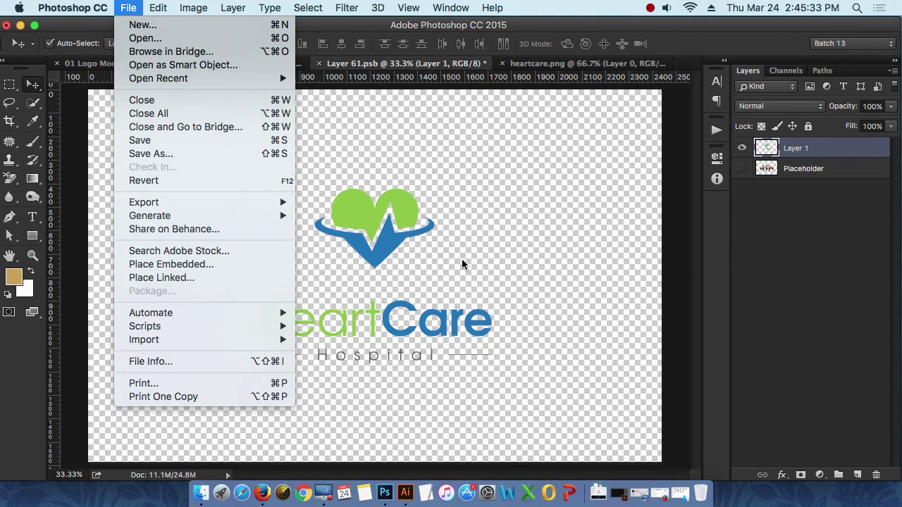
click(533, 261)
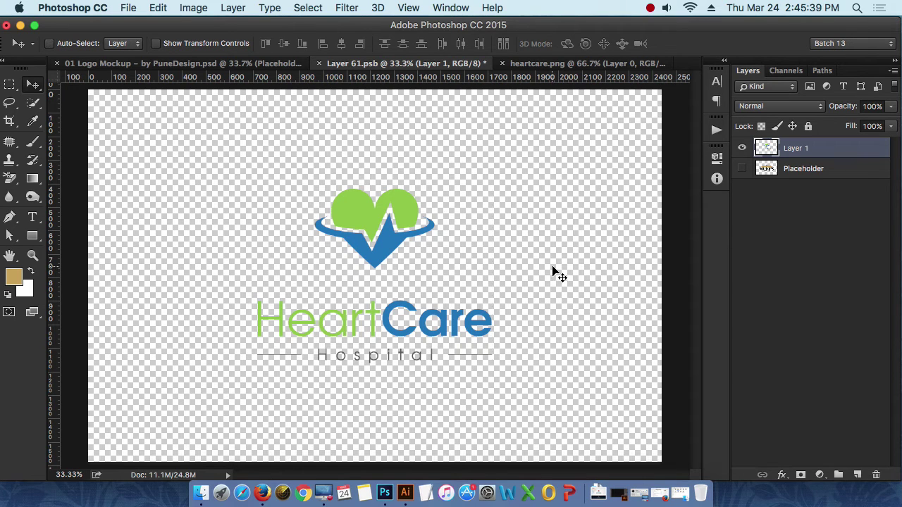
key(super+s)
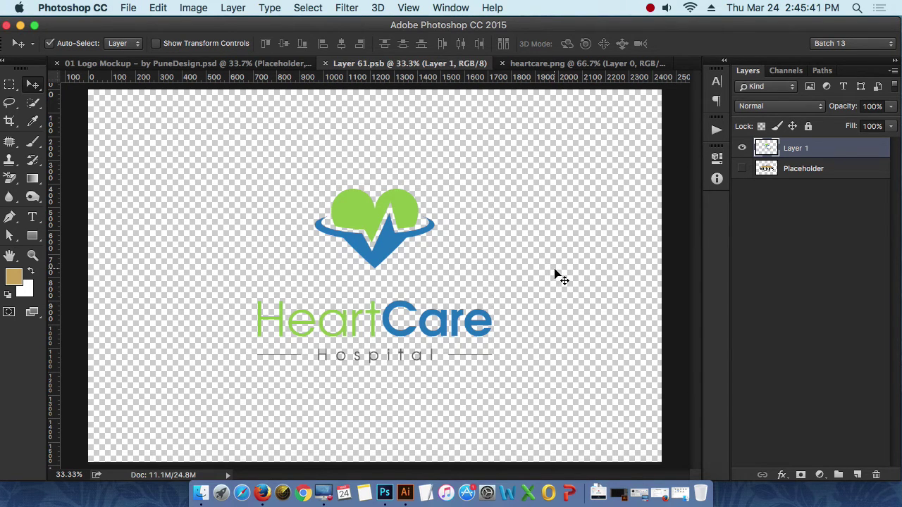
click(259, 65)
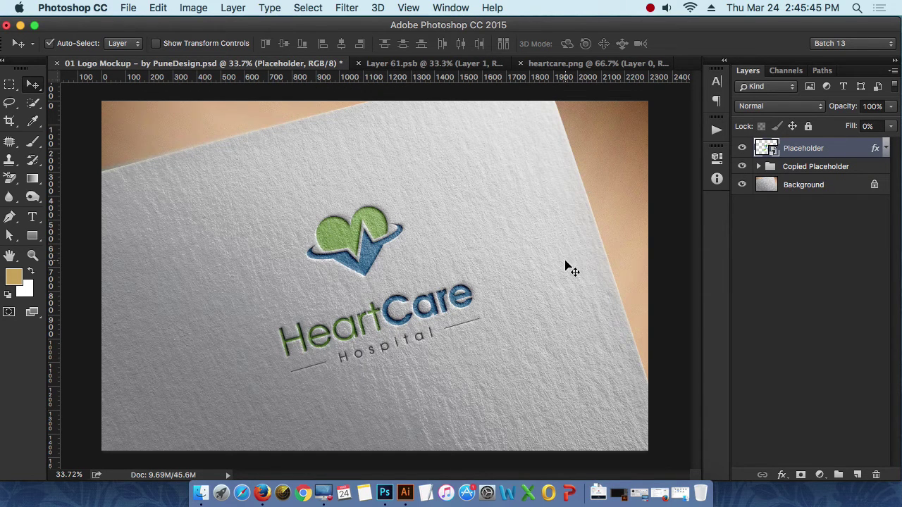
Examine the embossed HeartCare symbol and lettering on the paper up close and in full view.
scroll(413, 300, up, 5)
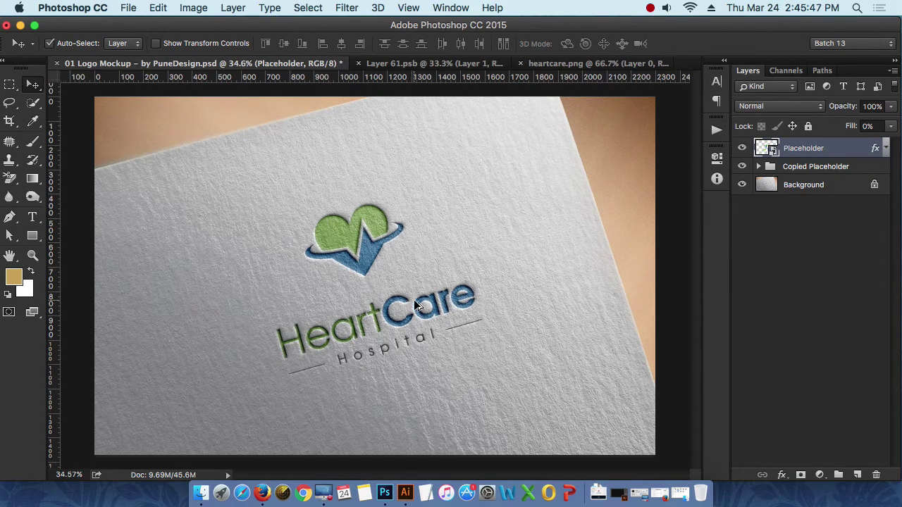
scroll(398, 196, up, 5)
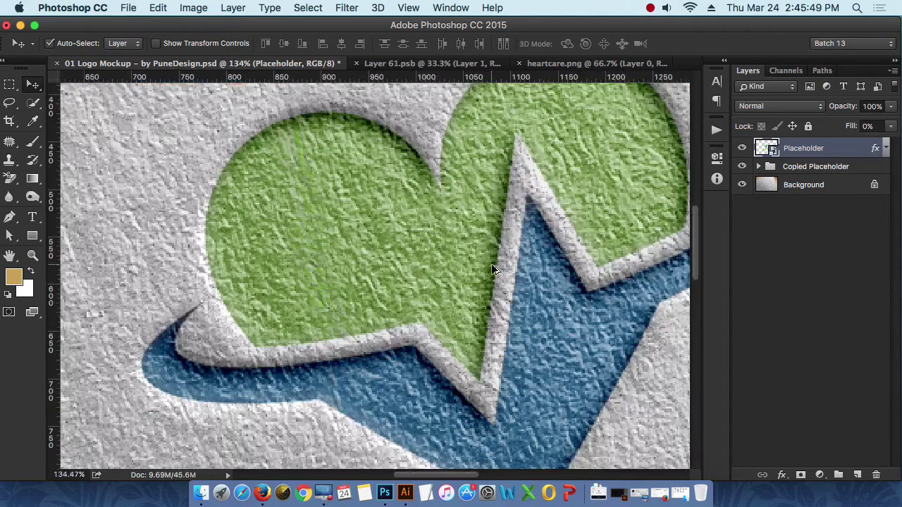
key(super+r)
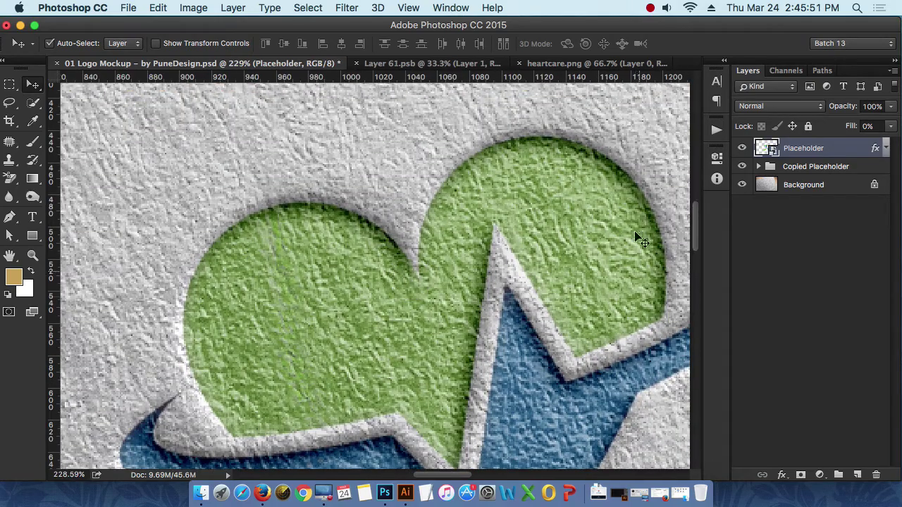
key(super+0)
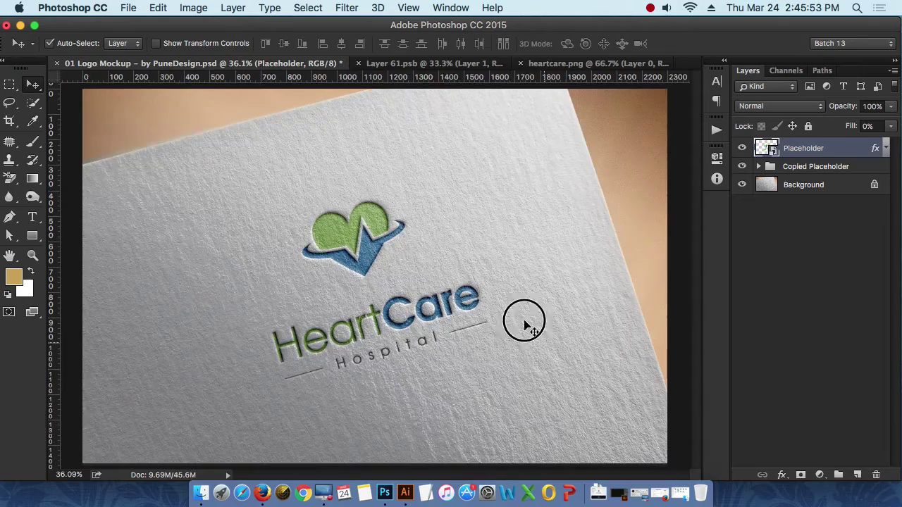
scroll(375, 358, up, 4)
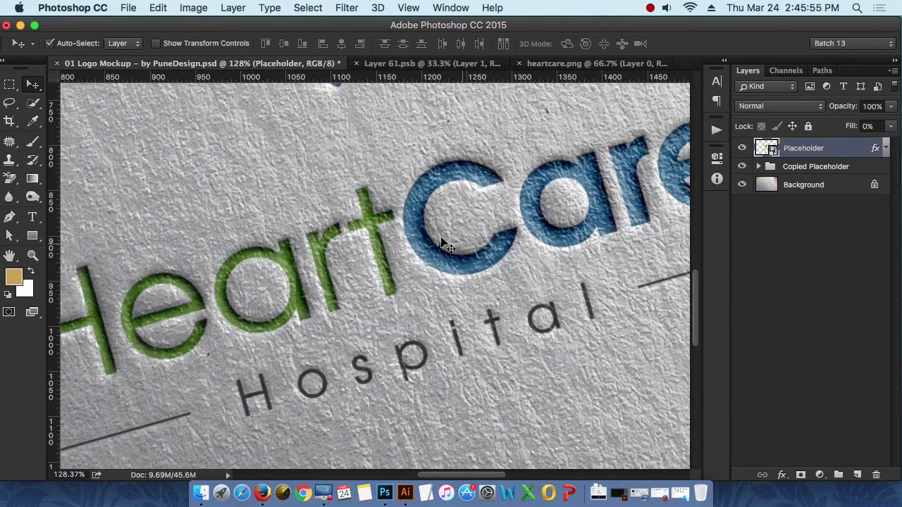
scroll(462, 324, down, 5)
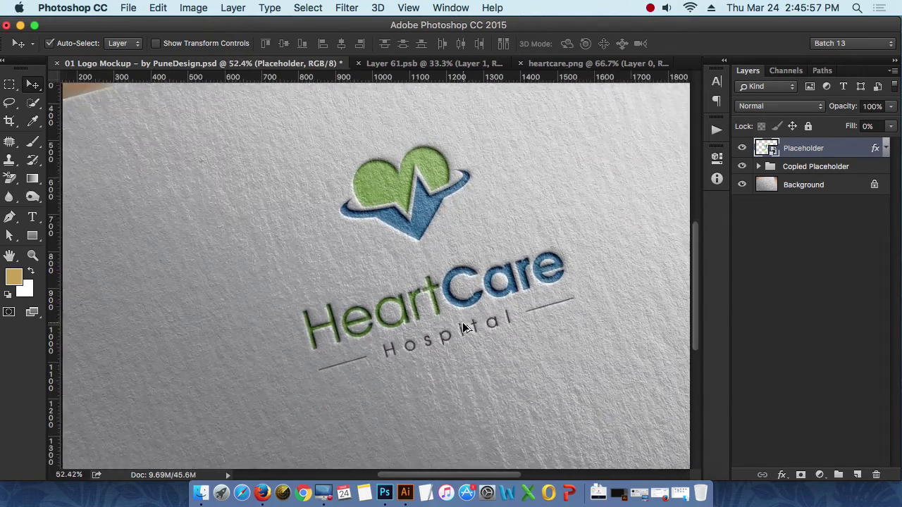
scroll(562, 274, right, 2)
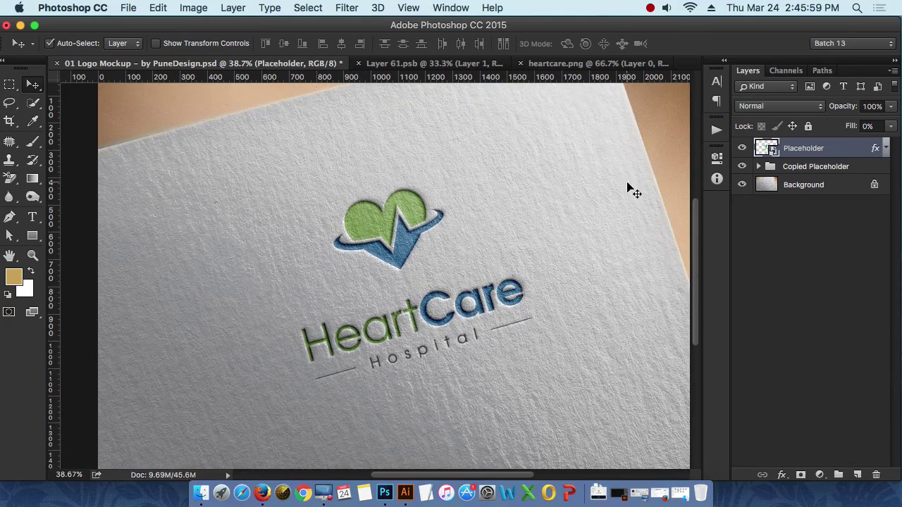
Minimize the Photoshop window and open the Mockups folder from the desktop in Finder.
click(19, 25)
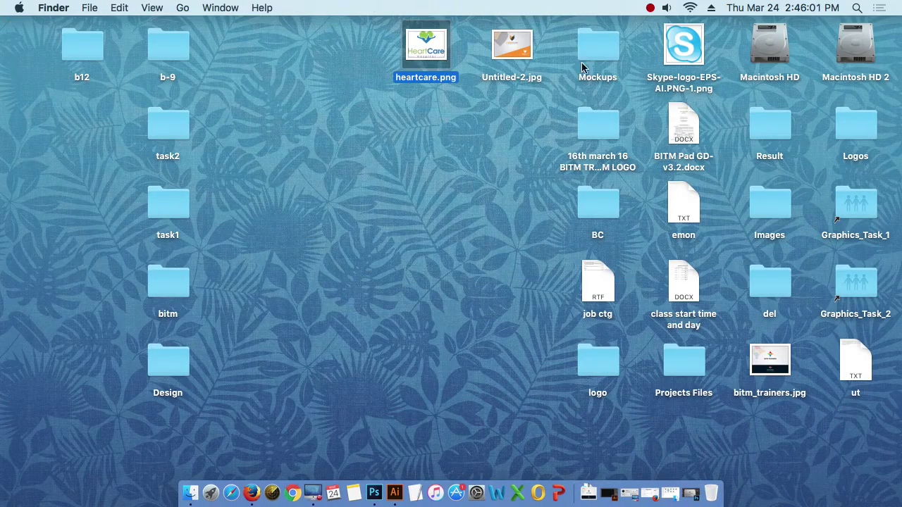
click(599, 47)
double_click(599, 47)
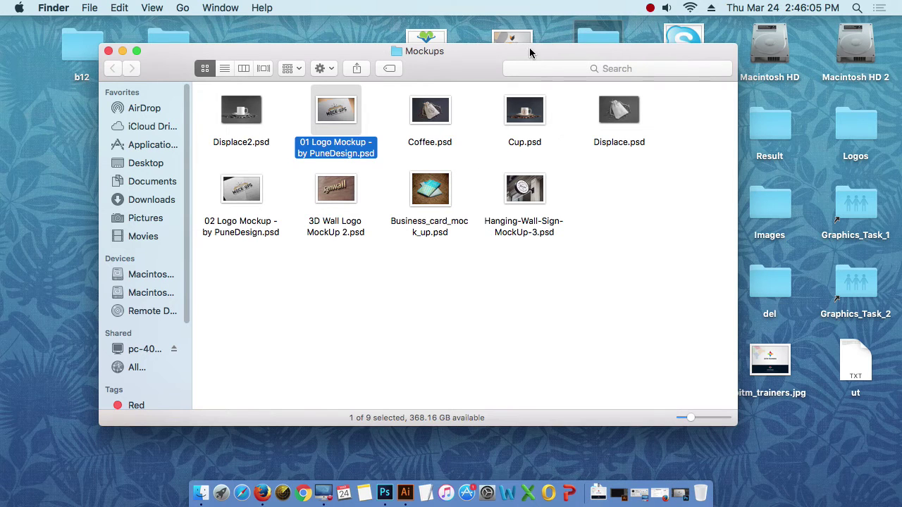
drag(529, 53, 527, 107)
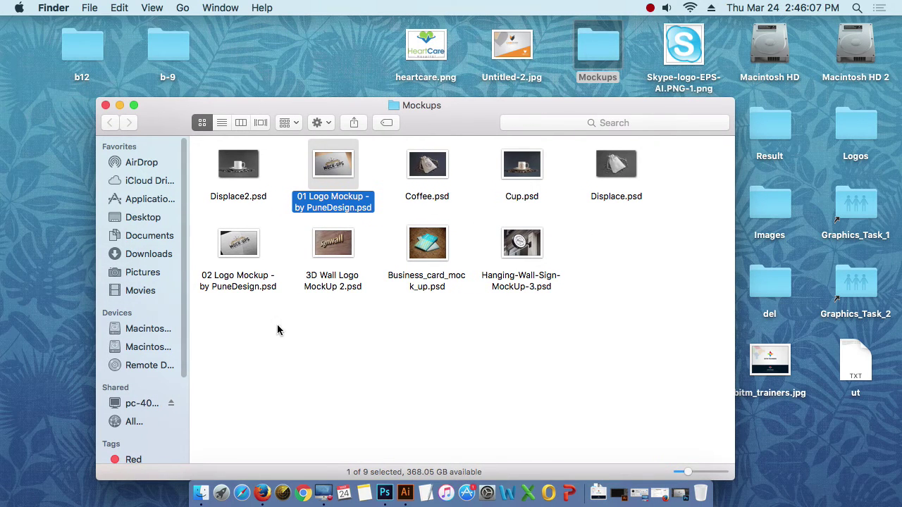
drag(277, 329, 645, 185)
click(667, 235)
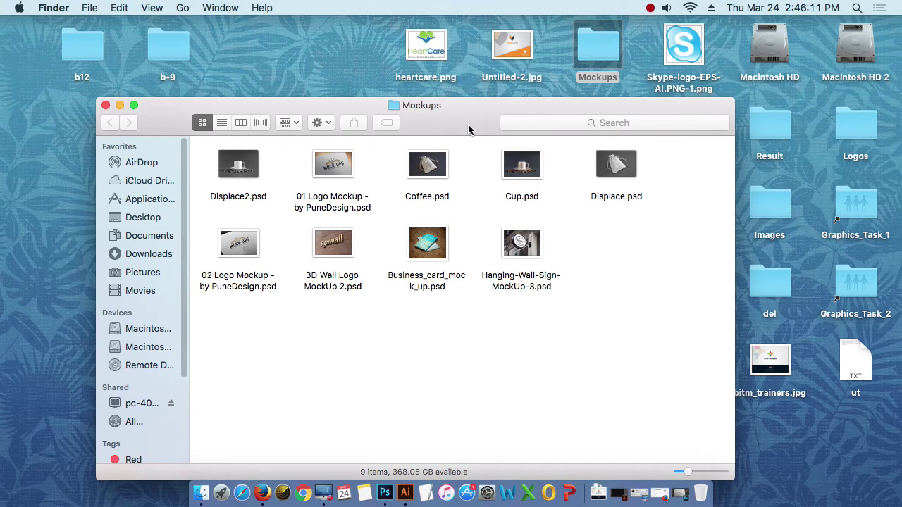
drag(468, 121, 491, 81)
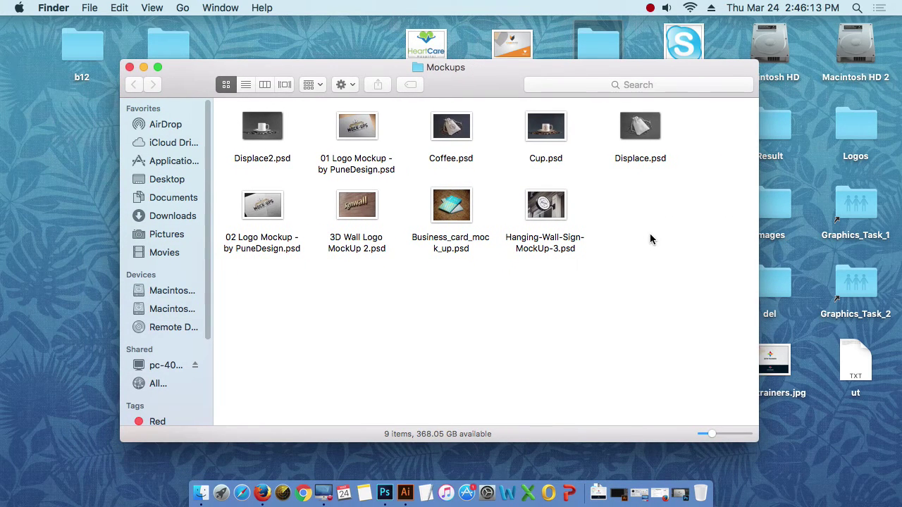
Open Business_card_mock_up.psd from the Mockups folder in Photoshop.
drag(427, 287, 483, 187)
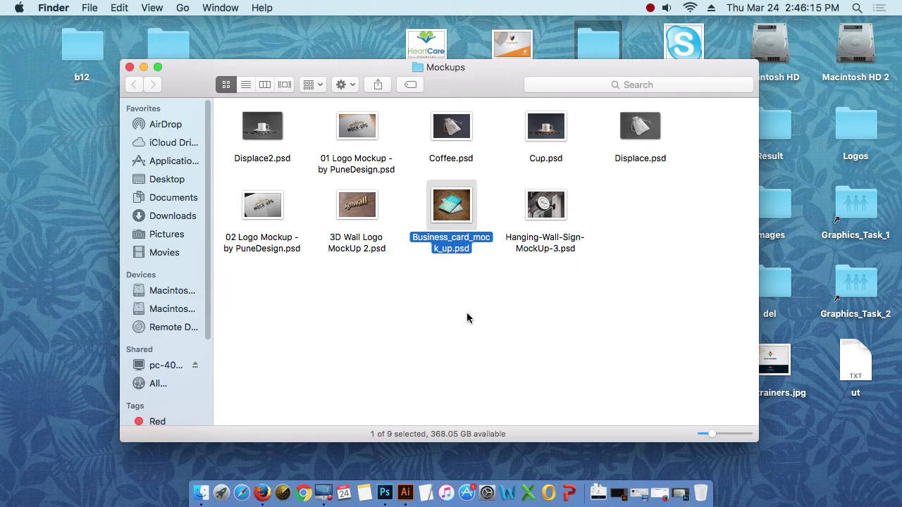
click(482, 196)
drag(462, 322, 483, 201)
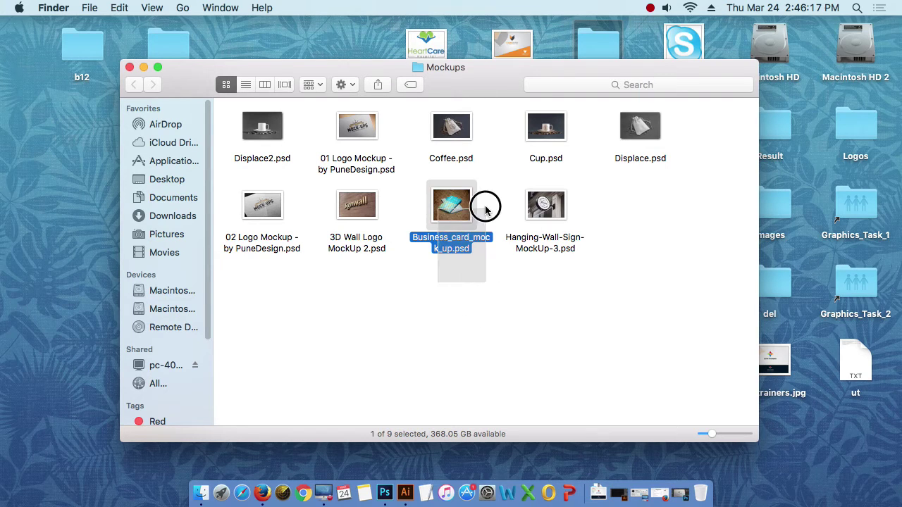
click(477, 302)
drag(490, 299, 454, 238)
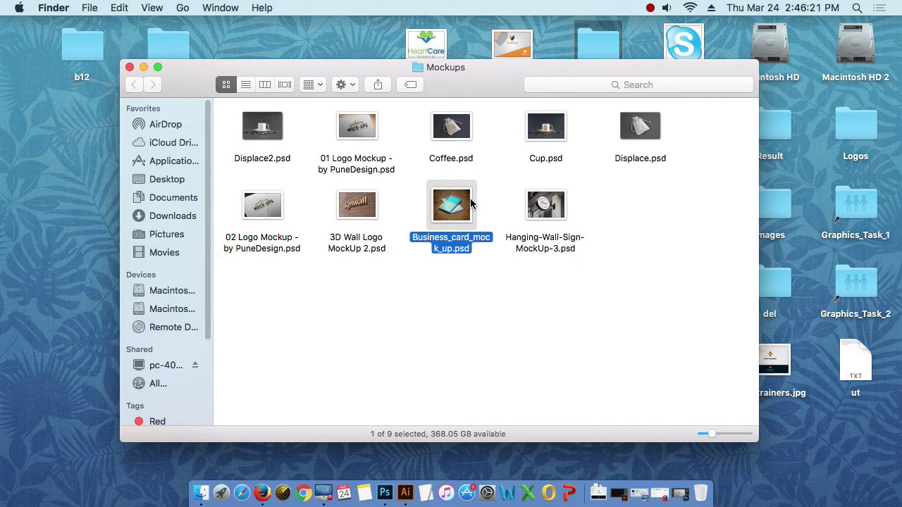
click(654, 213)
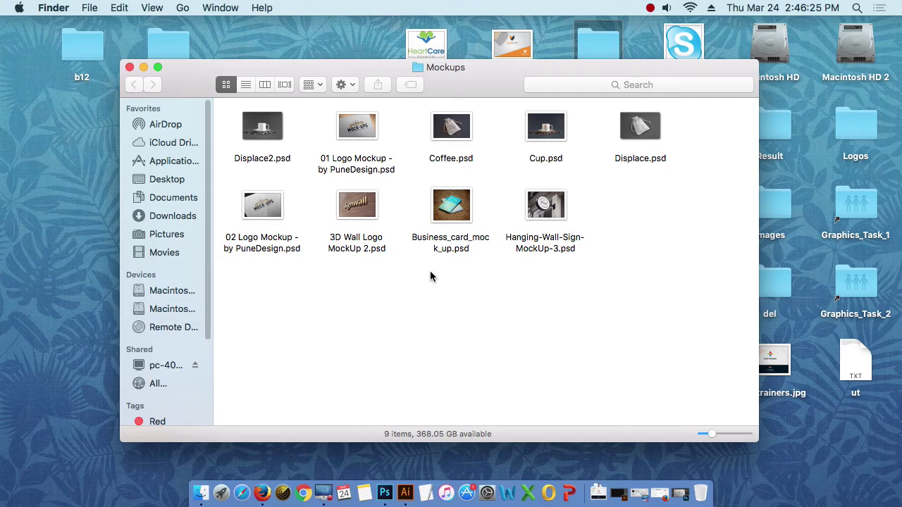
drag(429, 274, 463, 213)
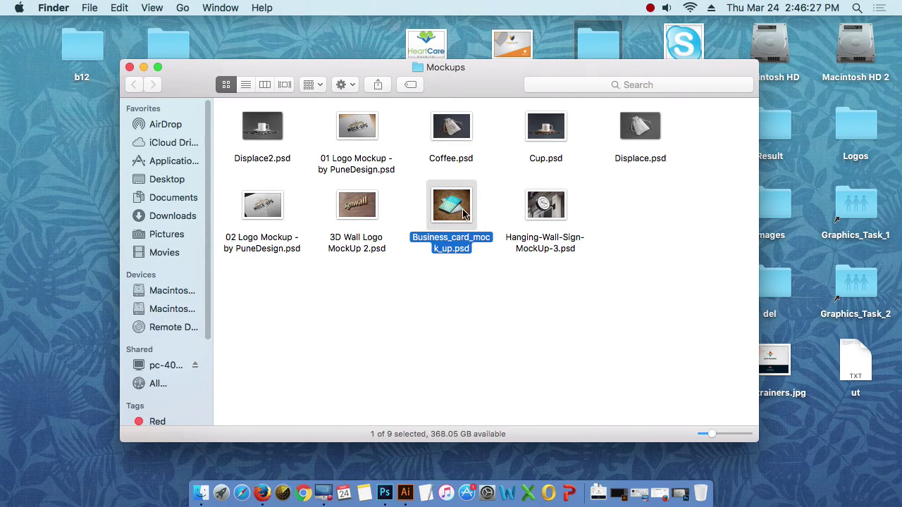
click(475, 299)
click(451, 205)
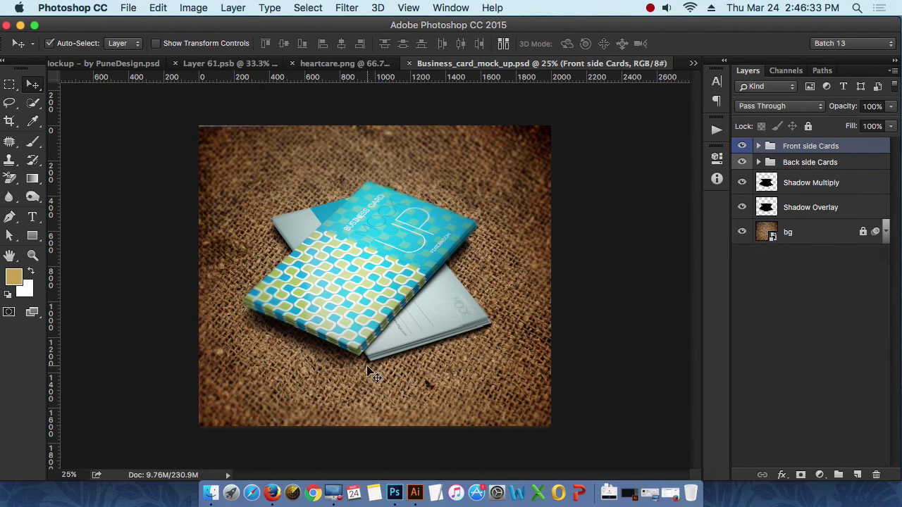
Toggle the visibility of the Front side Cards group to check which cards it contains.
scroll(348, 308, up, 3)
scroll(347, 309, down, 3)
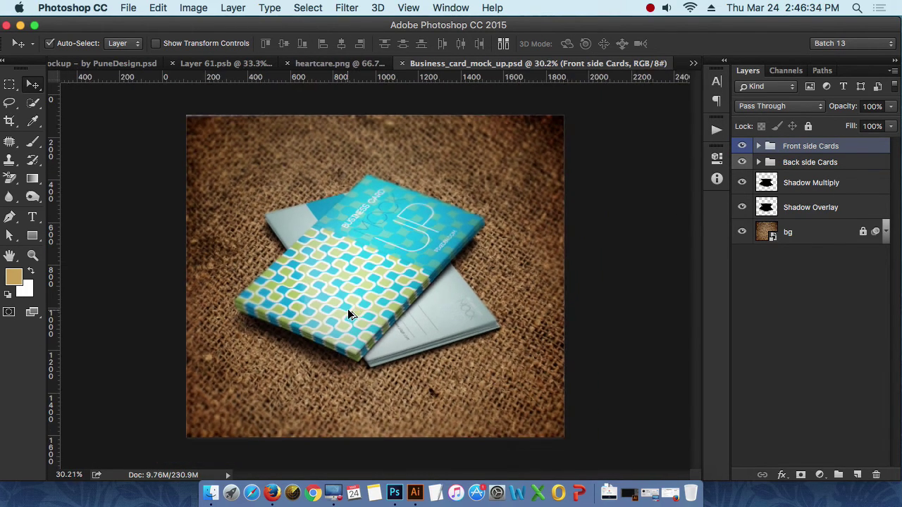
click(744, 146)
click(743, 146)
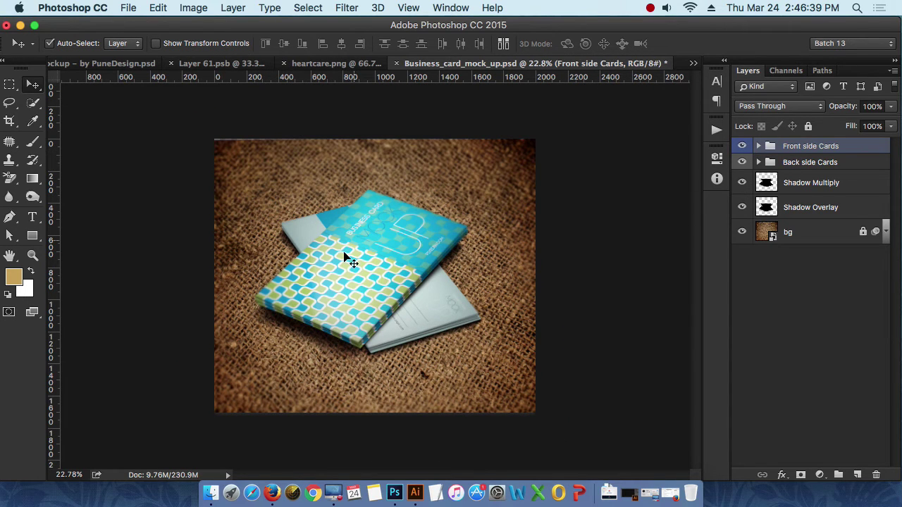
click(742, 145)
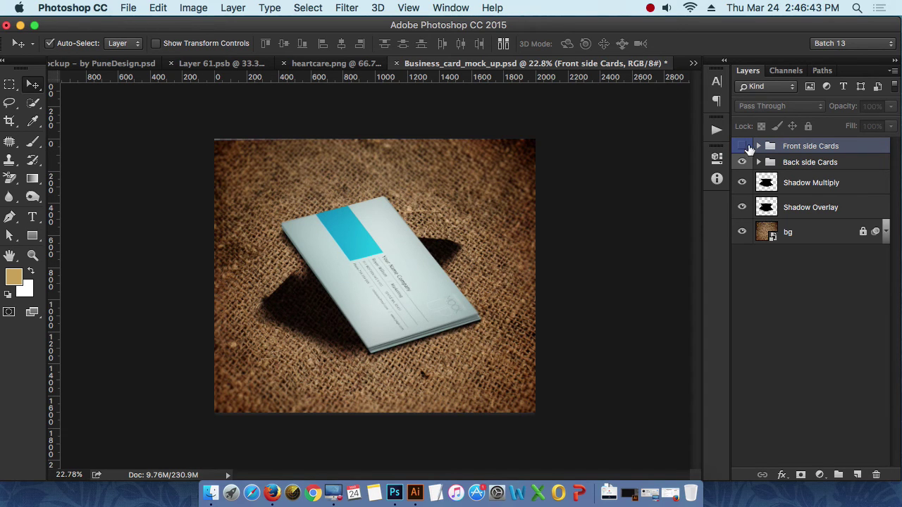
click(742, 146)
click(742, 146)
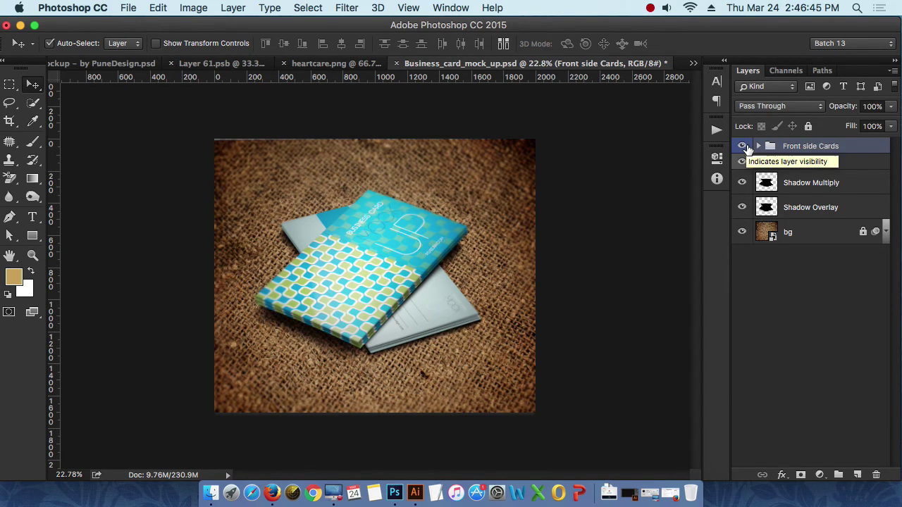
click(742, 146)
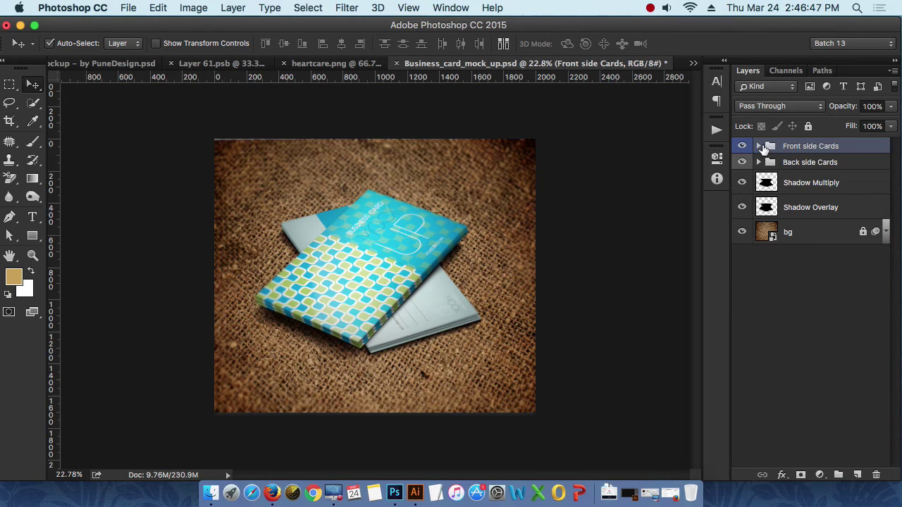
Expand the Front side Cards group and hide its Front Card layer, checking the corner of the card stack.
click(759, 146)
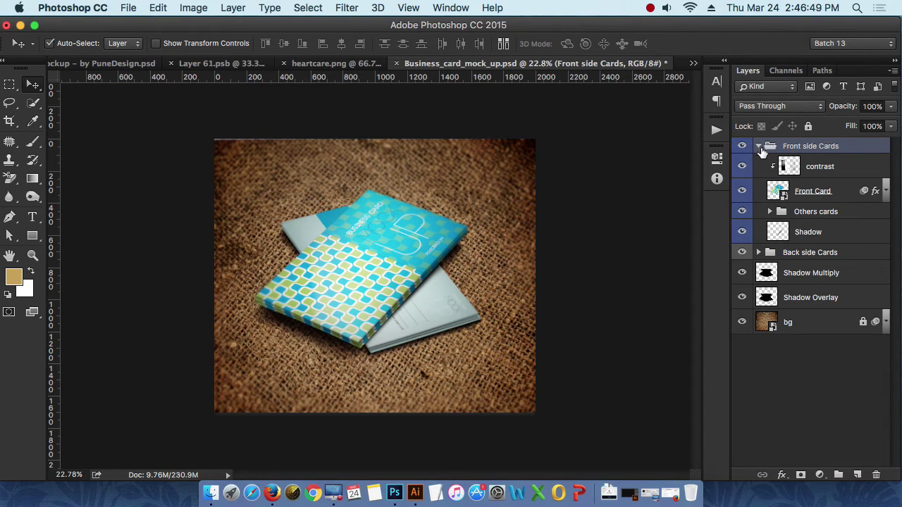
click(805, 198)
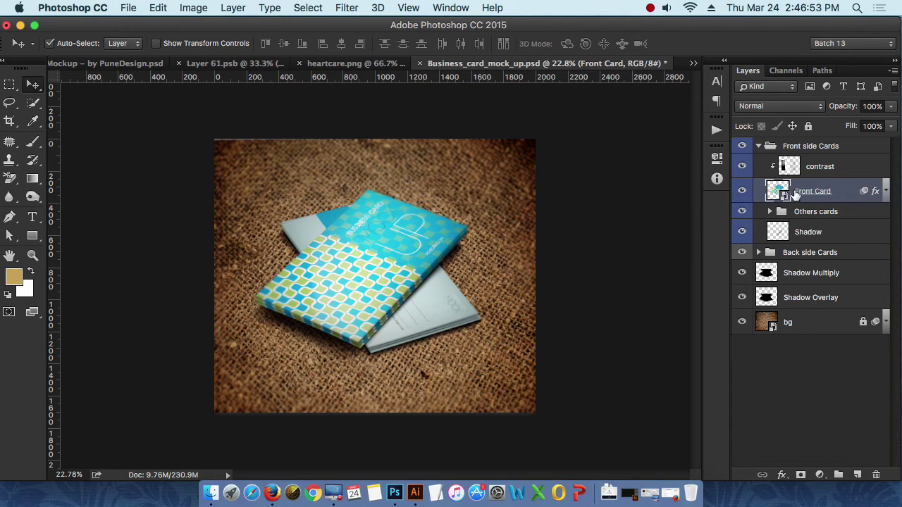
scroll(363, 371, up, 2)
scroll(360, 372, up, 3)
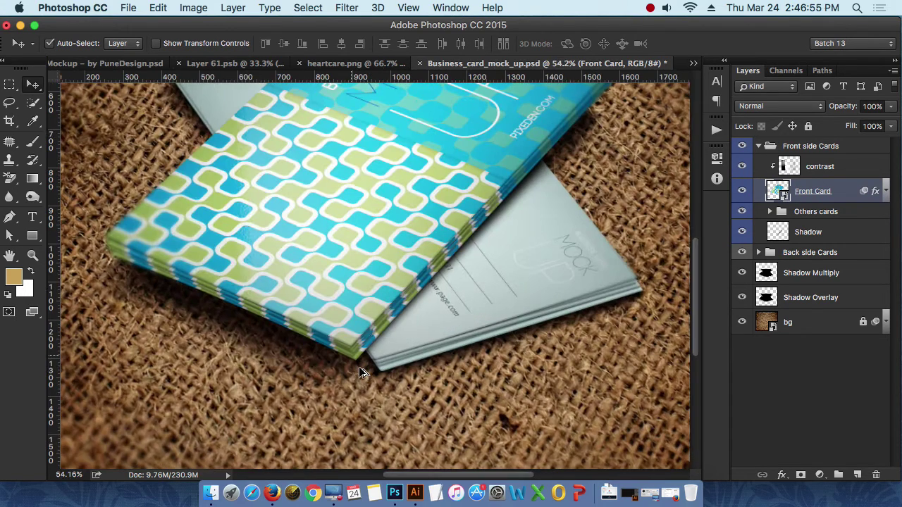
scroll(354, 368, up, 4)
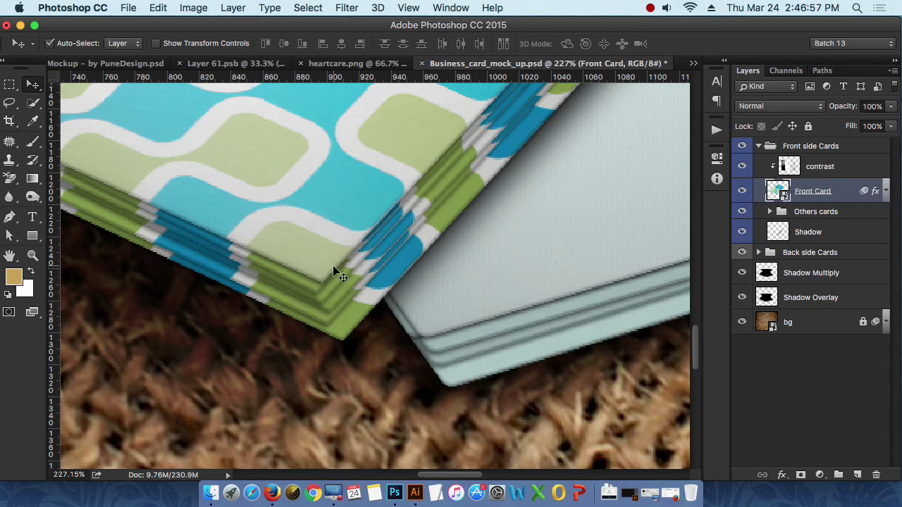
click(743, 193)
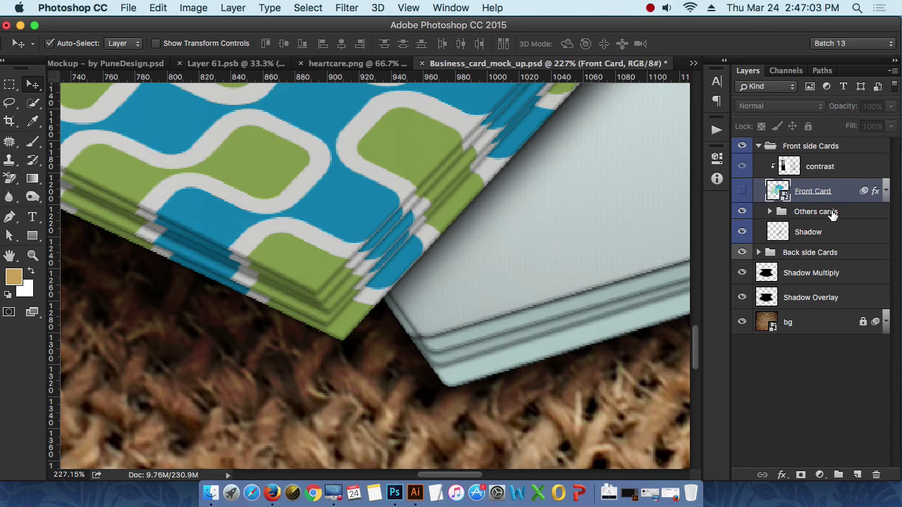
Expand the Others cards group and go through its card 2, card 3, card 4 and card 5 layers.
click(770, 212)
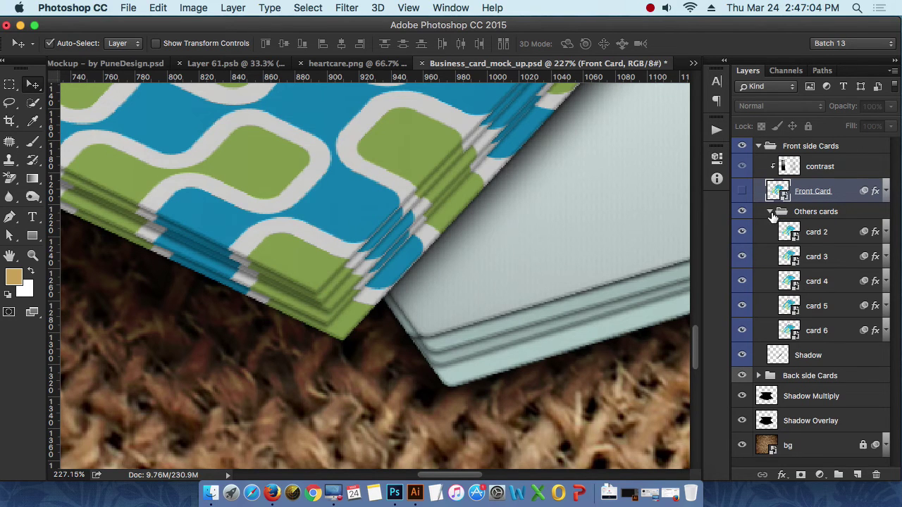
click(815, 237)
click(815, 258)
click(816, 283)
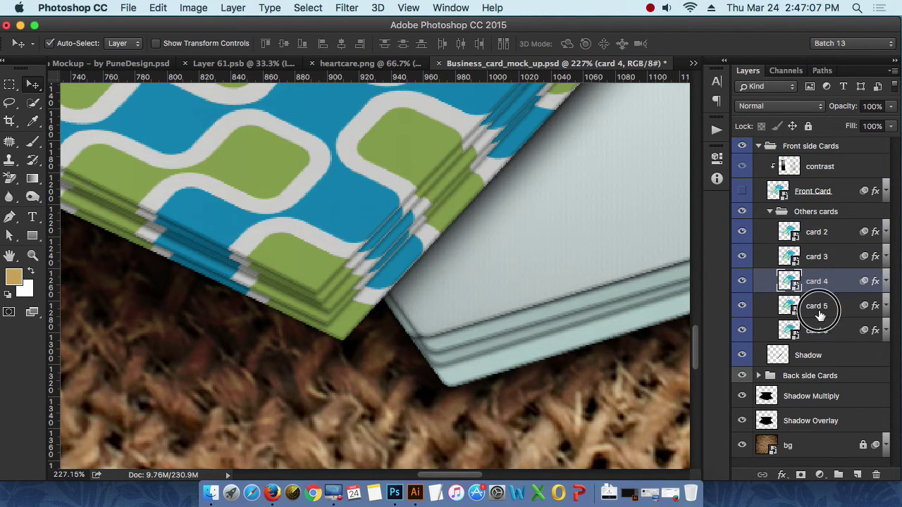
click(815, 308)
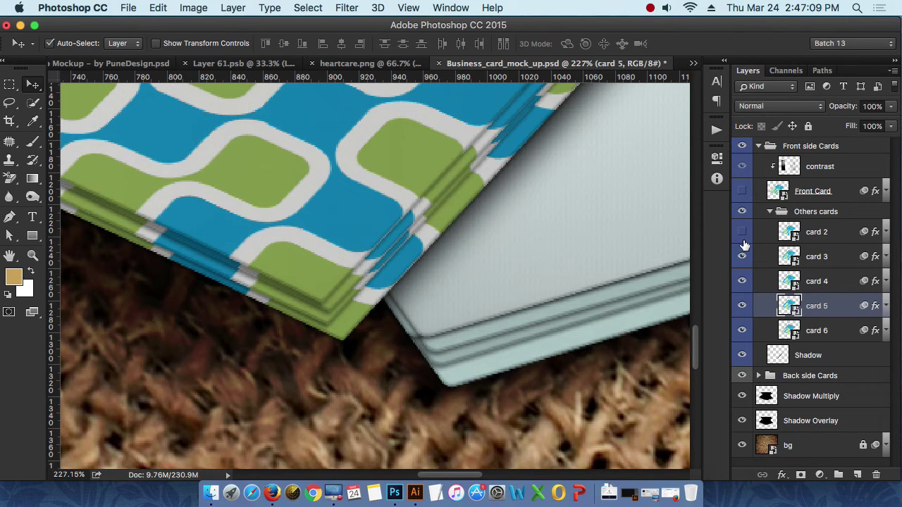
Hide the layers card 2 through card 6 to check the stack, then restore them and collapse the Others cards group.
click(742, 257)
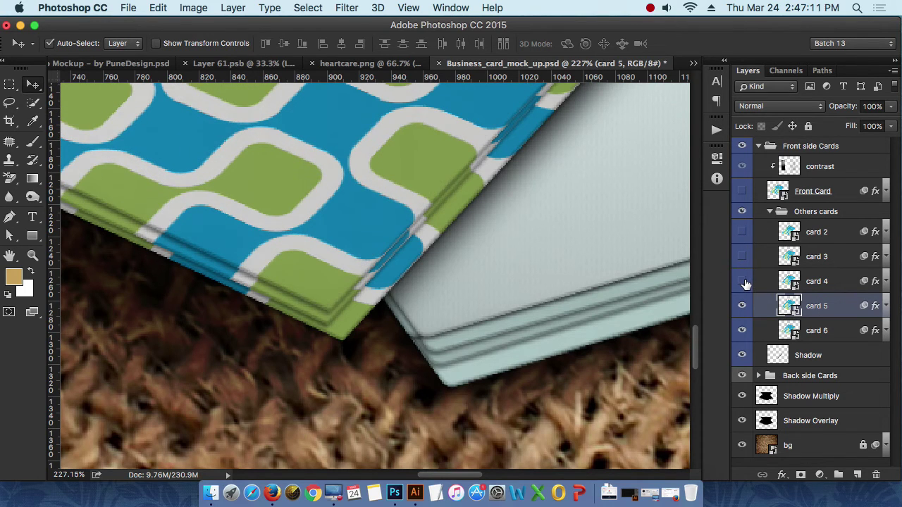
click(742, 306)
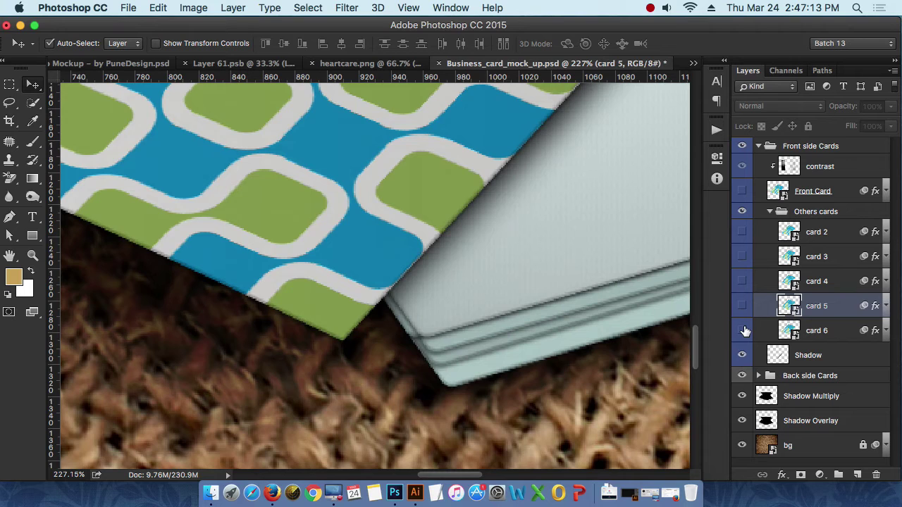
click(742, 330)
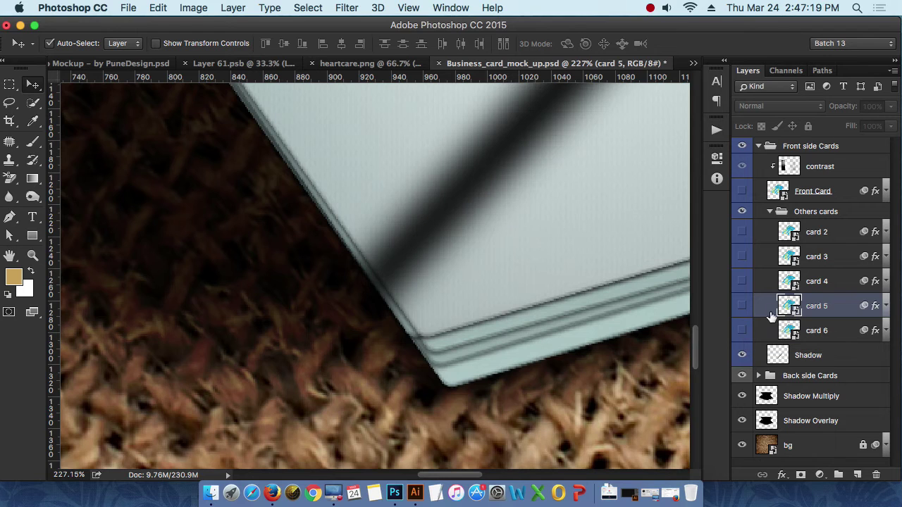
drag(742, 331, 742, 232)
click(770, 211)
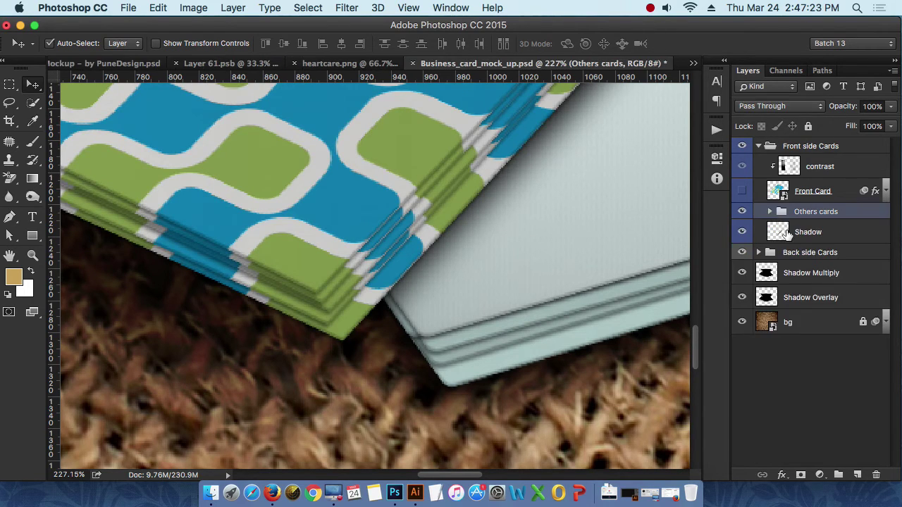
Make the Front Card layer visible again on top of the front-side card stack.
scroll(504, 254, down, 5)
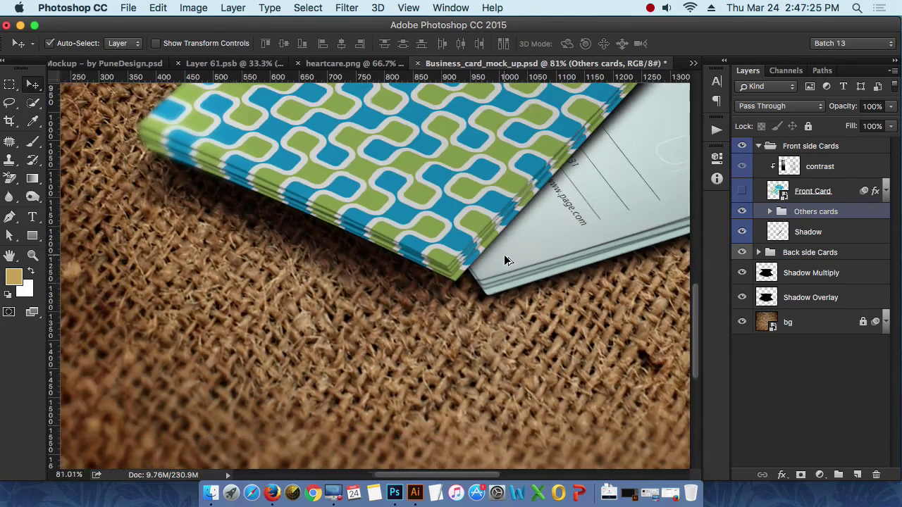
scroll(505, 230, up, 3)
scroll(489, 185, up, 3)
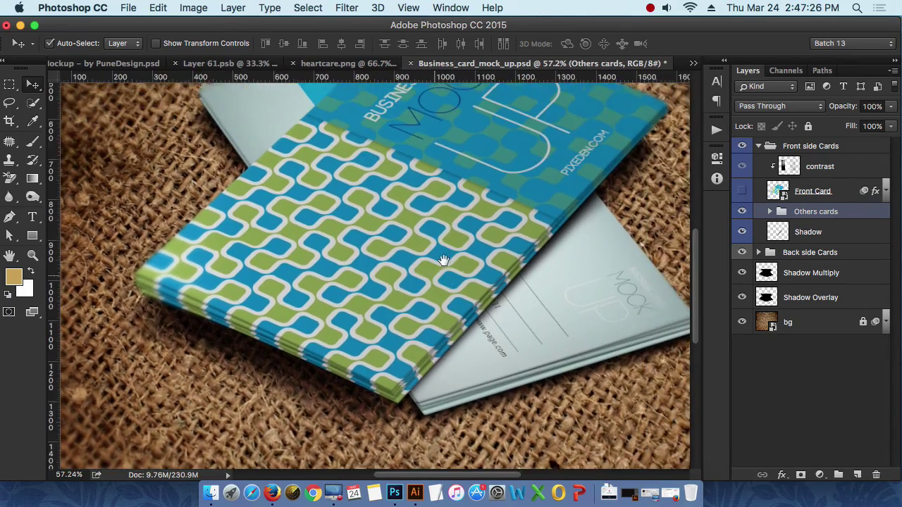
scroll(479, 254, down, 1)
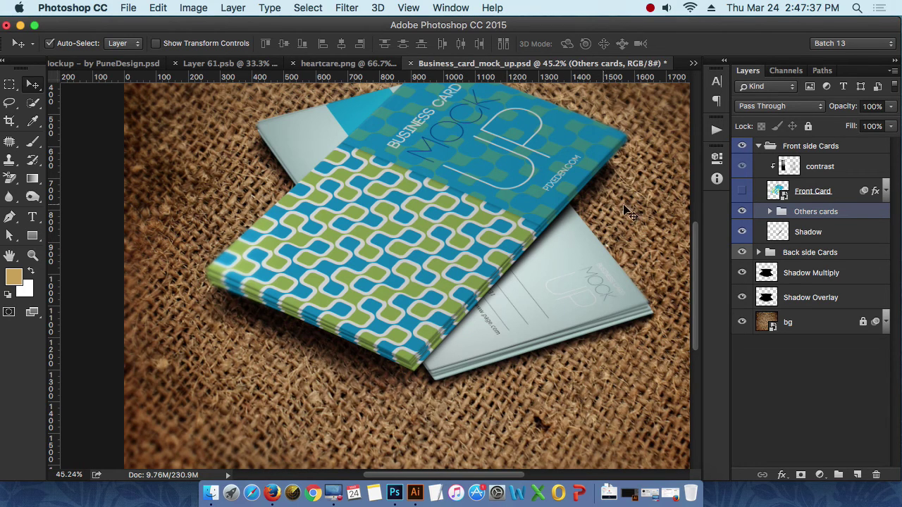
click(821, 196)
click(744, 191)
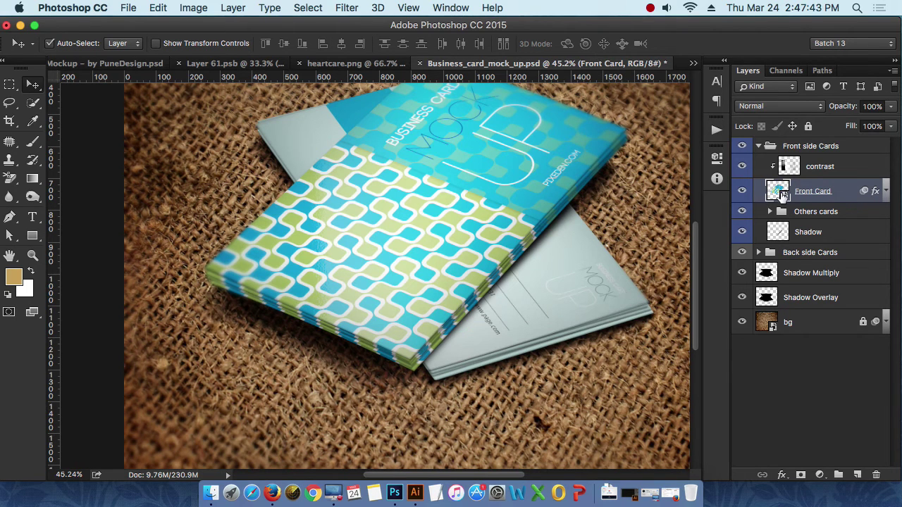
Open the Front Card smart object's contents and hide all its Type, shape and texture layers, leaving only bg visible.
double_click(782, 191)
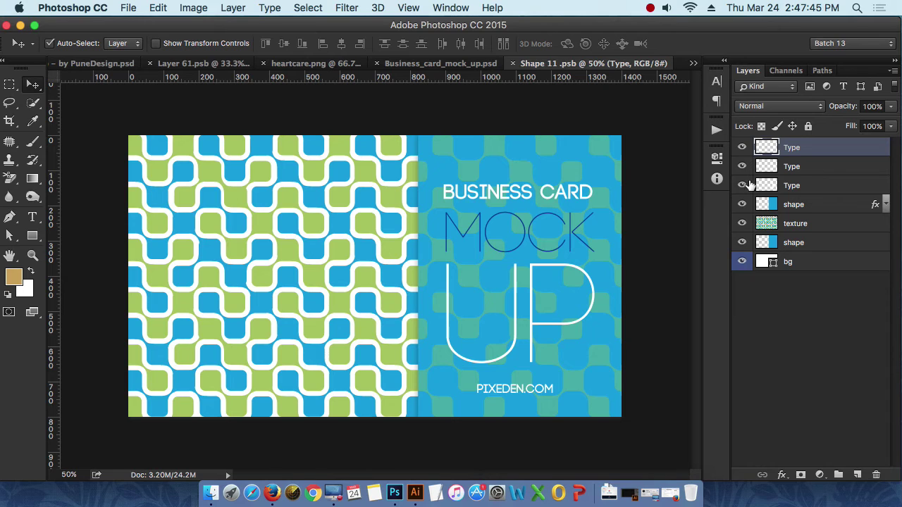
drag(749, 150, 744, 229)
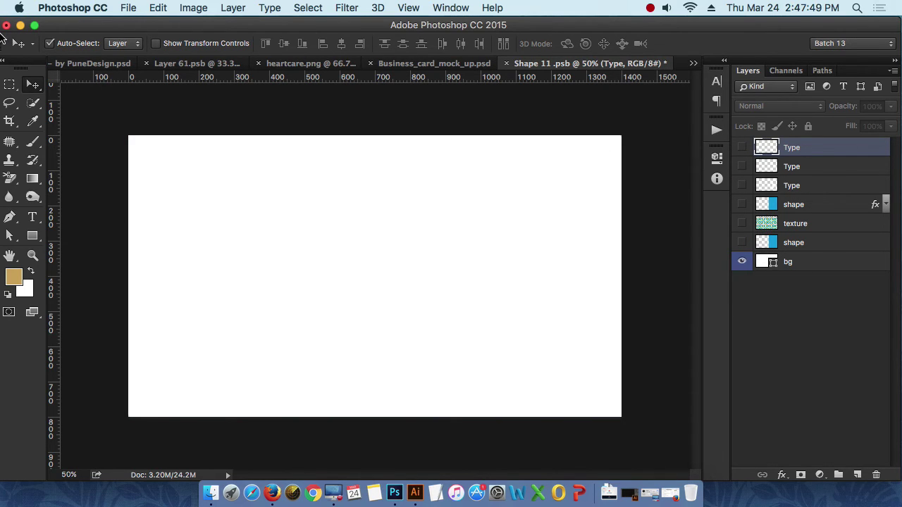
Minimize Photoshop, close the Mockups folder window, clean up the desktop icons and return to Photoshop.
click(21, 25)
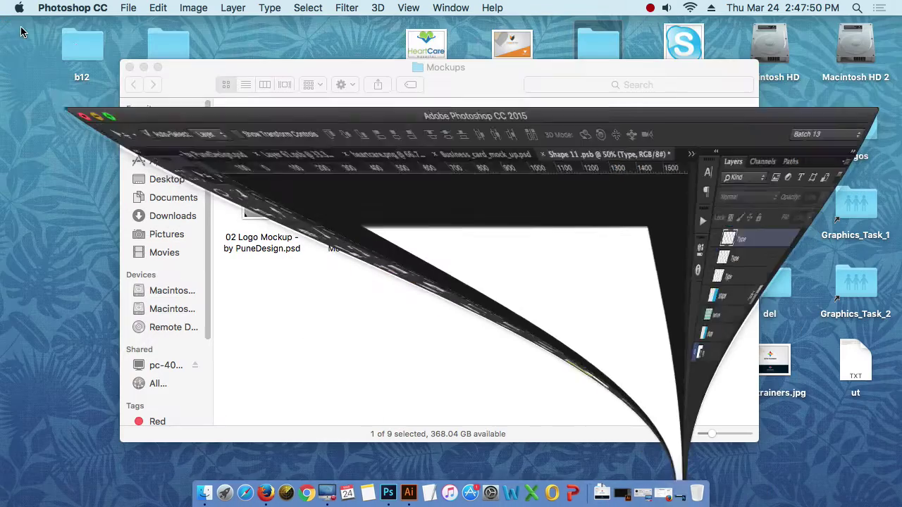
click(143, 66)
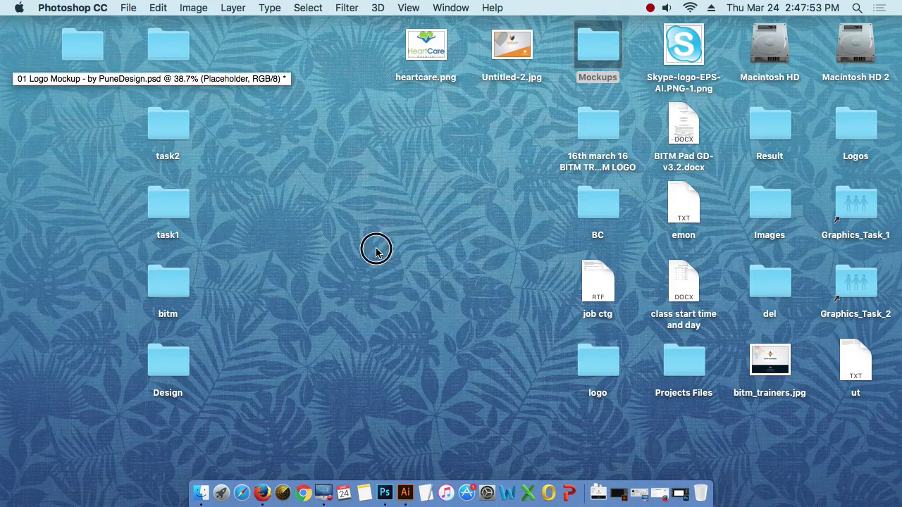
click(372, 221)
right_click(372, 216)
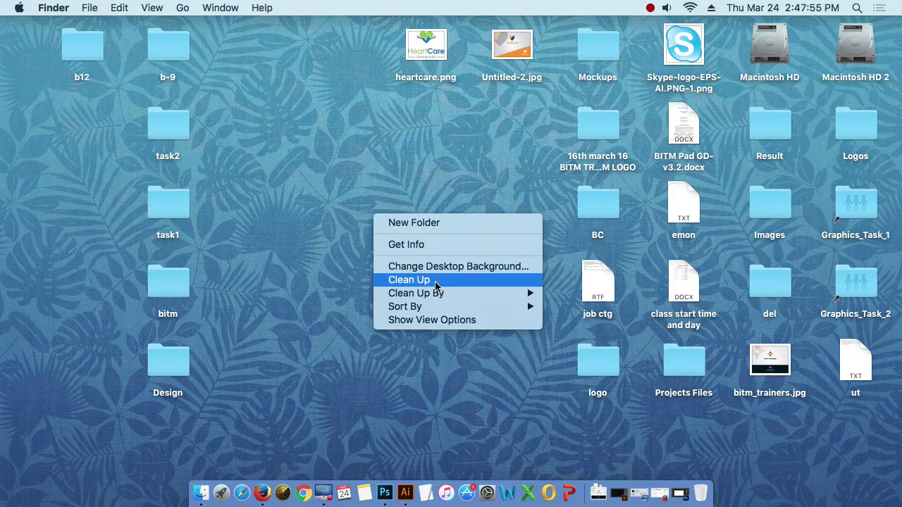
click(436, 284)
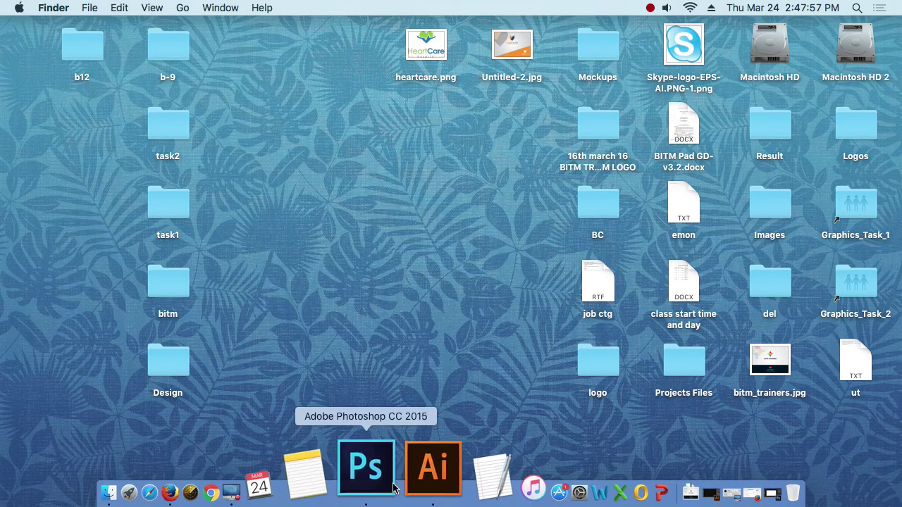
click(392, 486)
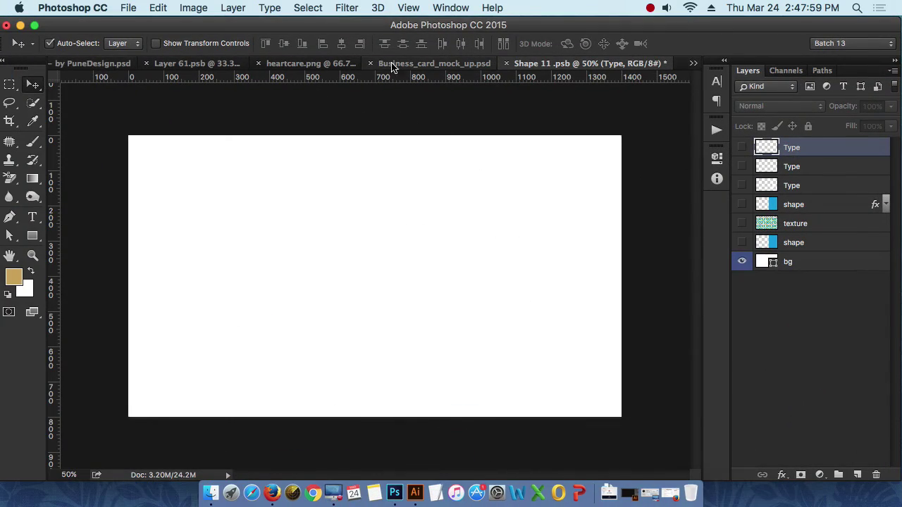
Review the open business card mockup, heartcare.png, Layer 61.psb, 01 Logo Mockup and Shape 11 .psb documents, ending on Business_card_mock_up.psd.
click(406, 67)
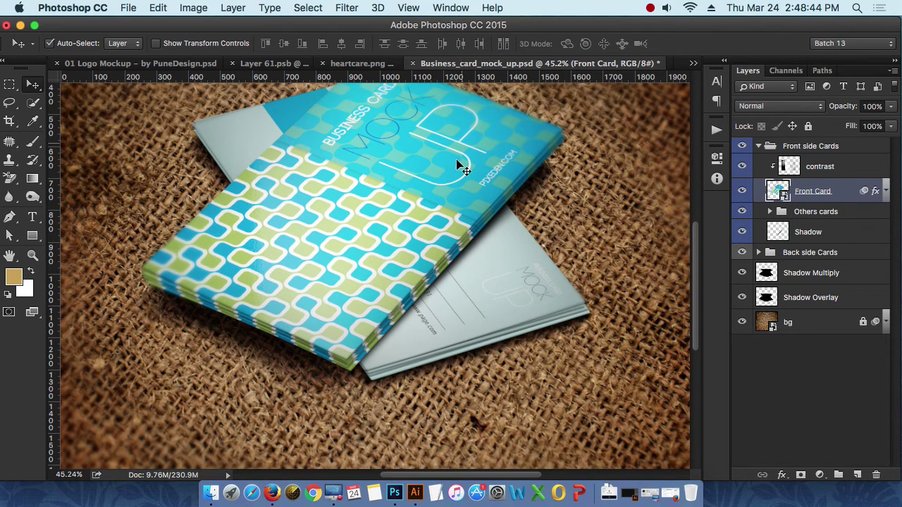
click(365, 64)
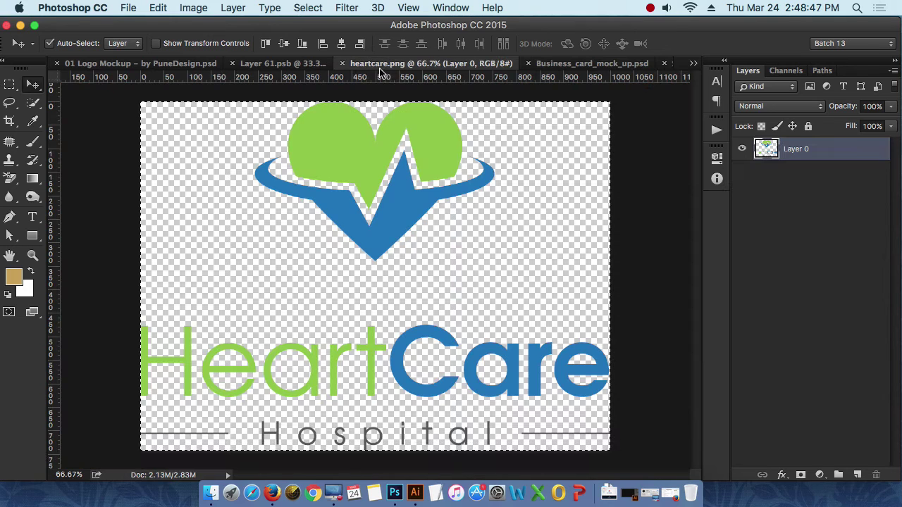
click(282, 64)
click(181, 66)
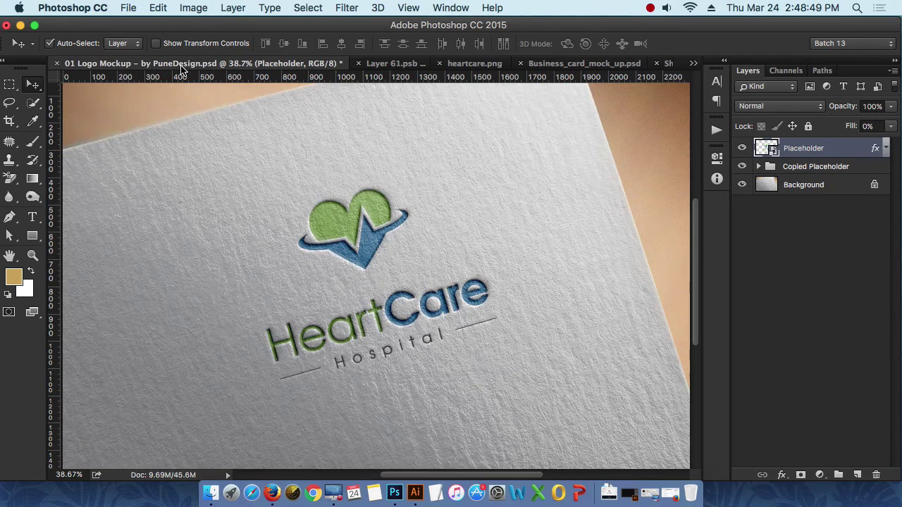
click(571, 63)
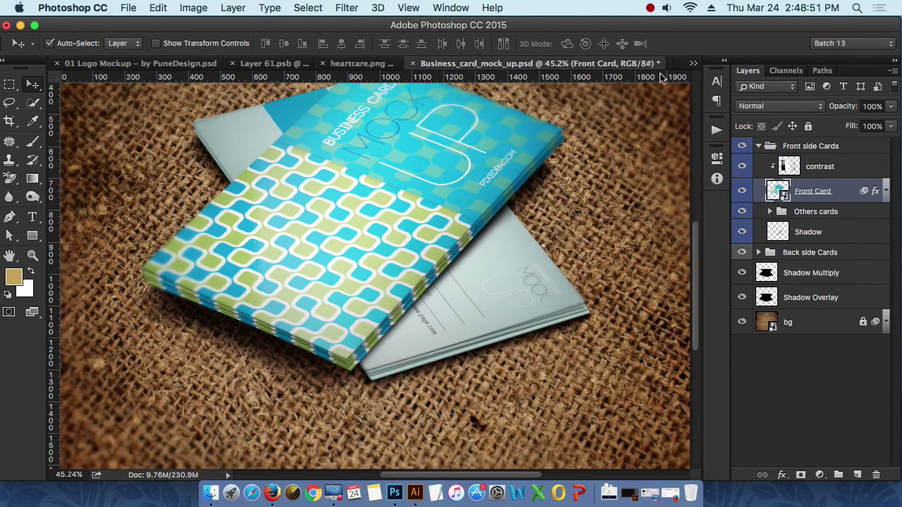
click(692, 64)
click(741, 118)
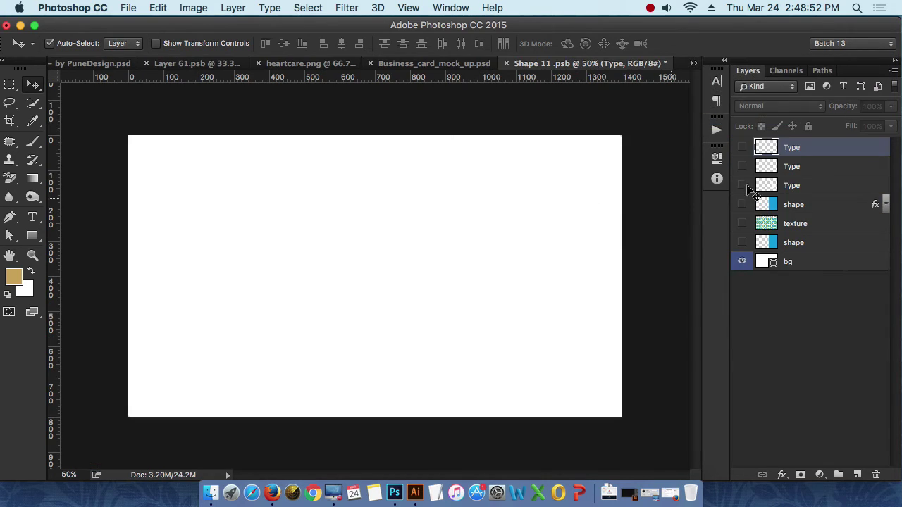
mouse_move(742, 243)
mouse_down()
mouse_move(740, 145)
mouse_move(740, 242)
mouse_up()
click(438, 64)
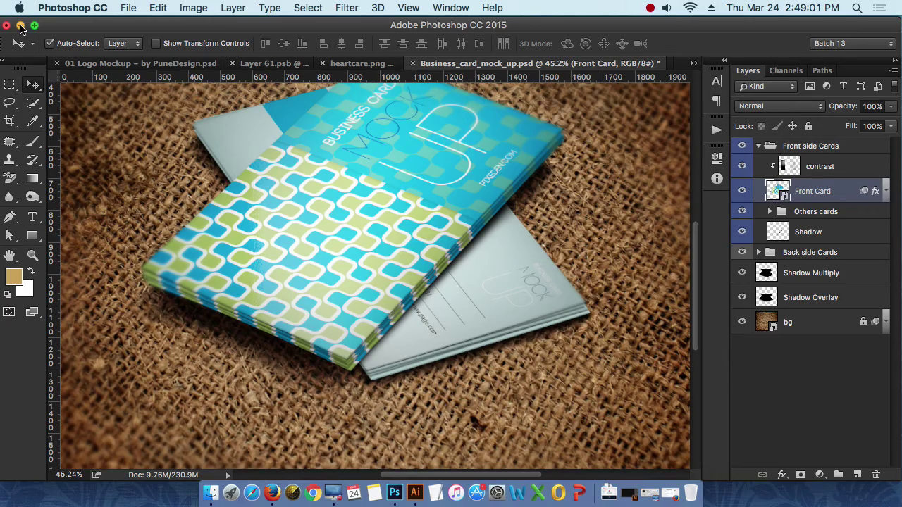
Minimize Photoshop, browse the Images folder on the desktop, then close it and clean up the desktop icons.
click(20, 27)
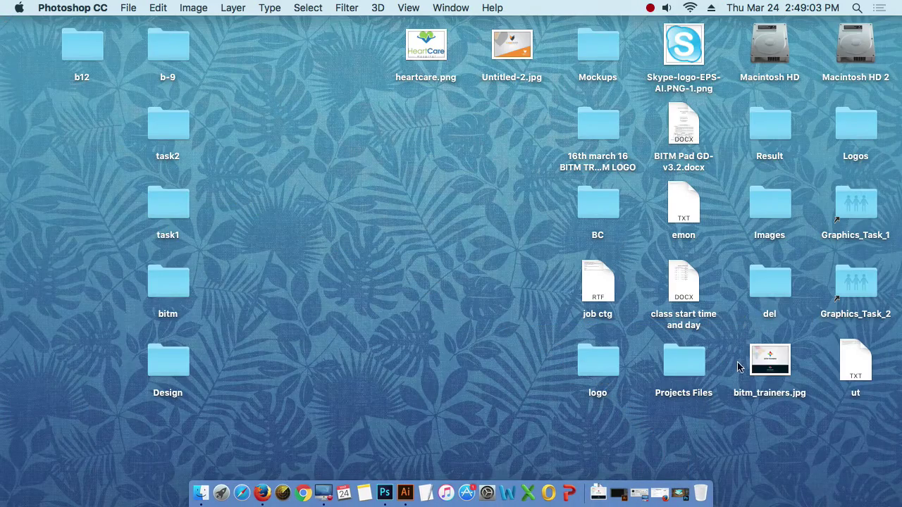
double_click(770, 225)
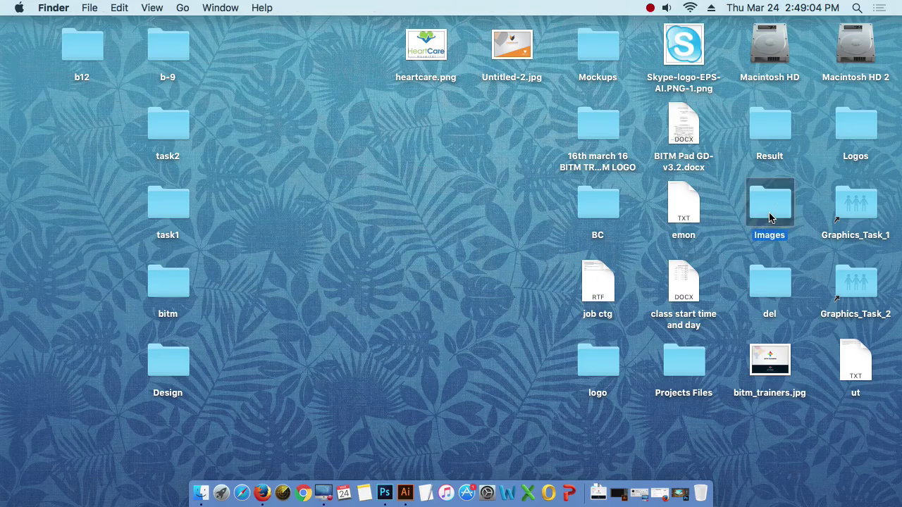
scroll(623, 334, up, 10)
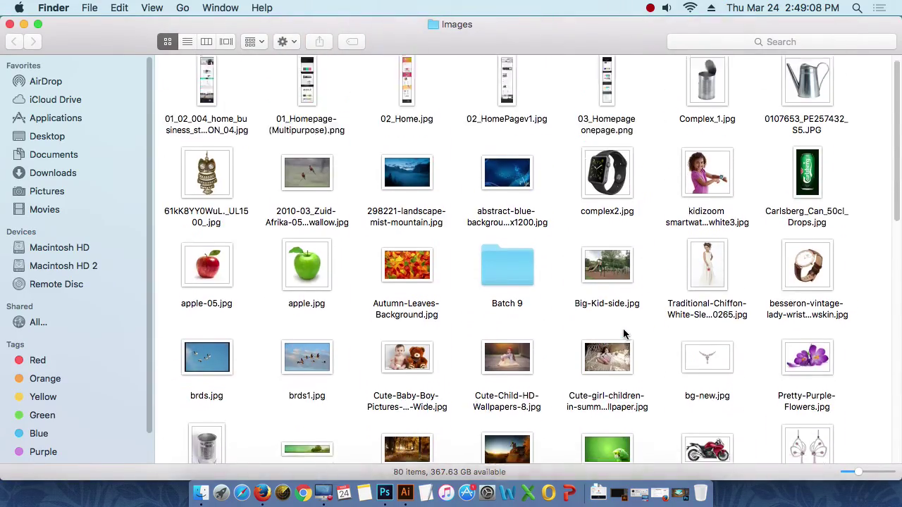
scroll(599, 313, down, 5)
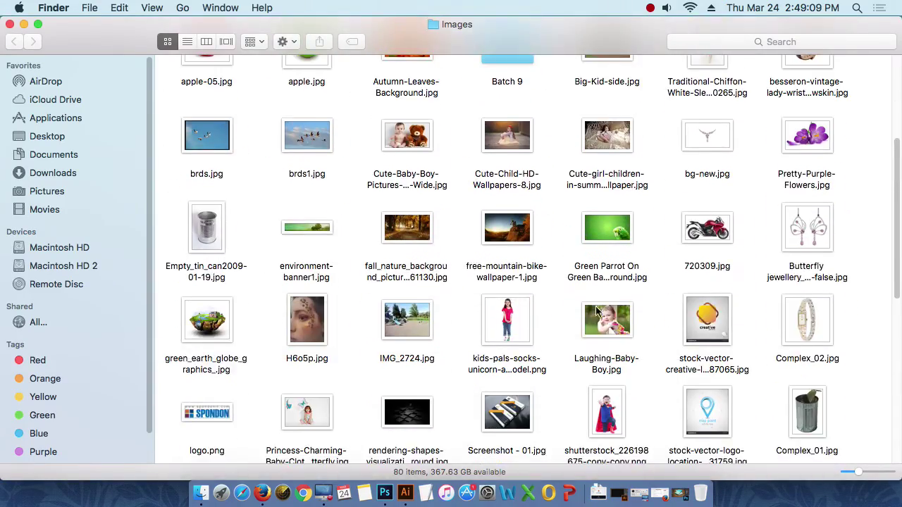
click(10, 25)
right_click(358, 179)
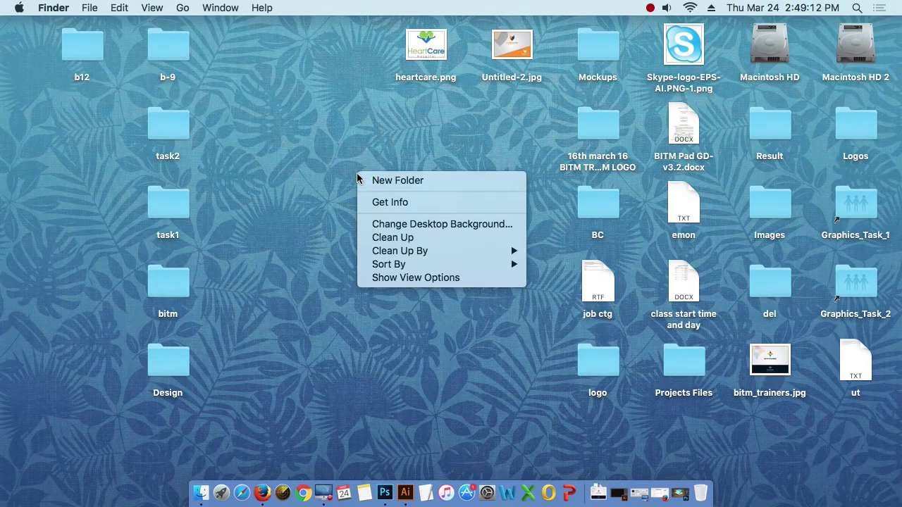
click(416, 237)
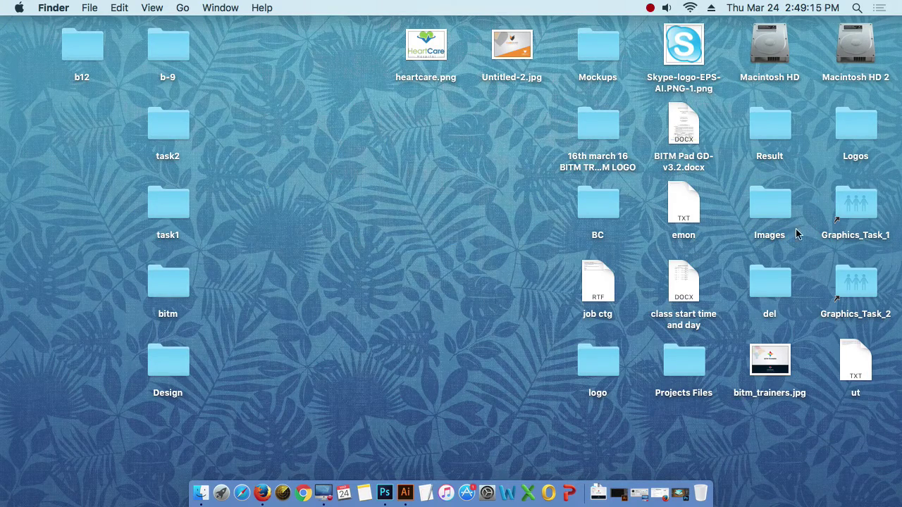
Open the Projects Files folder on the desktop and locate the Business_card-B10 front and back PNG images.
double_click(683, 363)
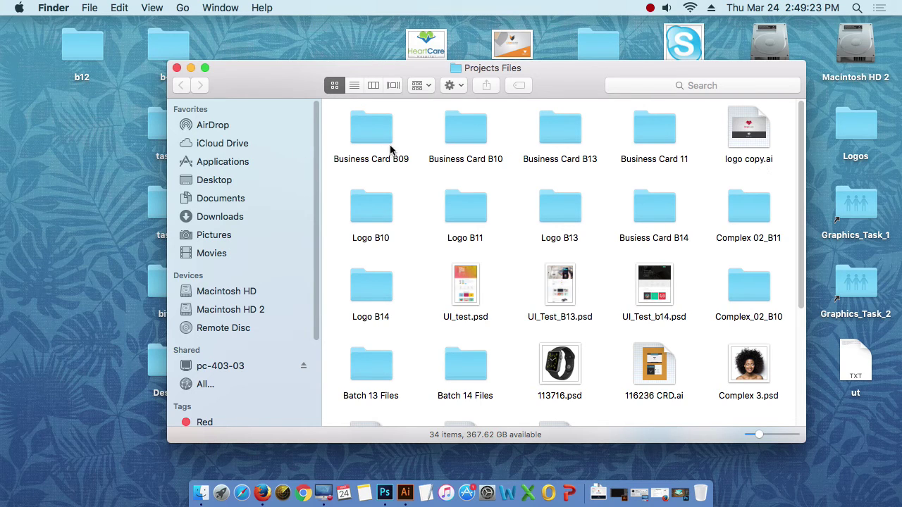
scroll(492, 250, down, 6)
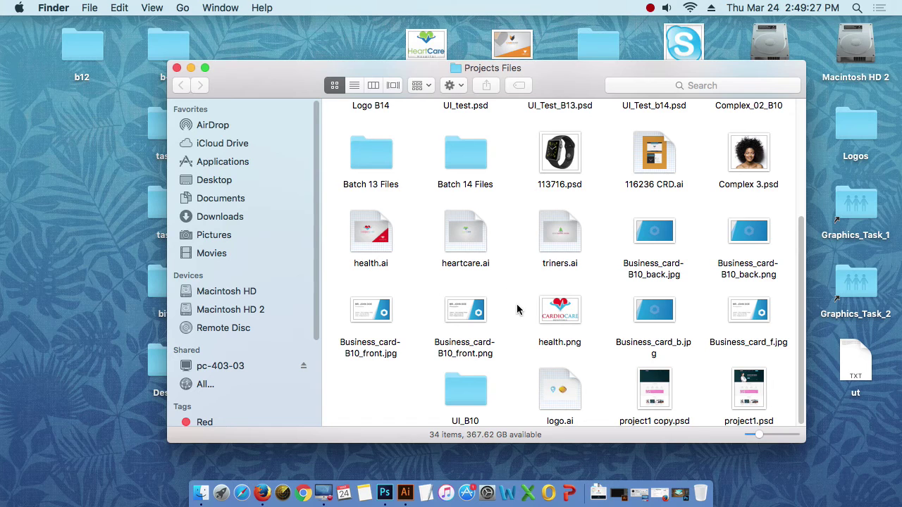
click(371, 318)
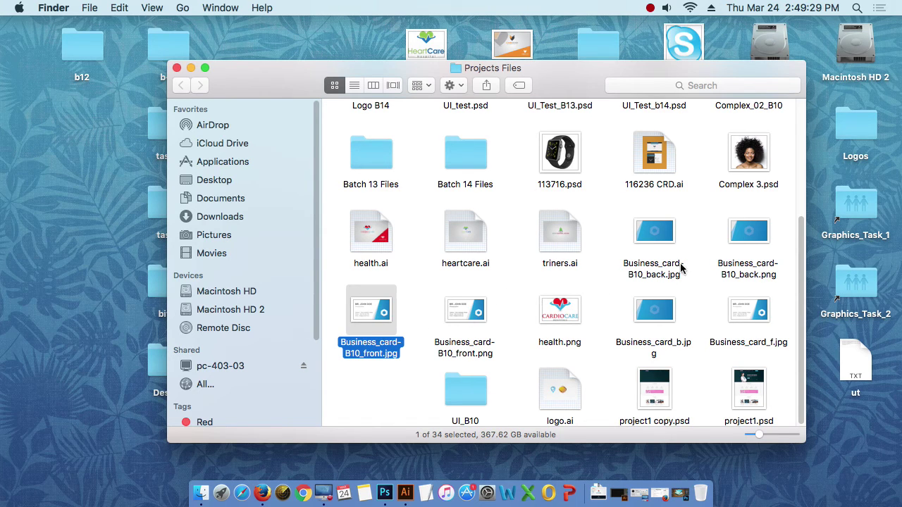
click(480, 310)
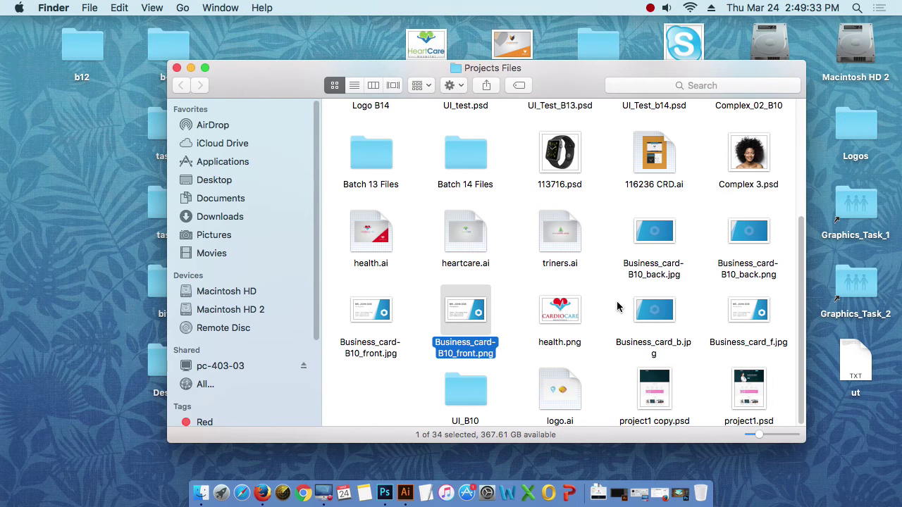
scroll(612, 303, up, 3)
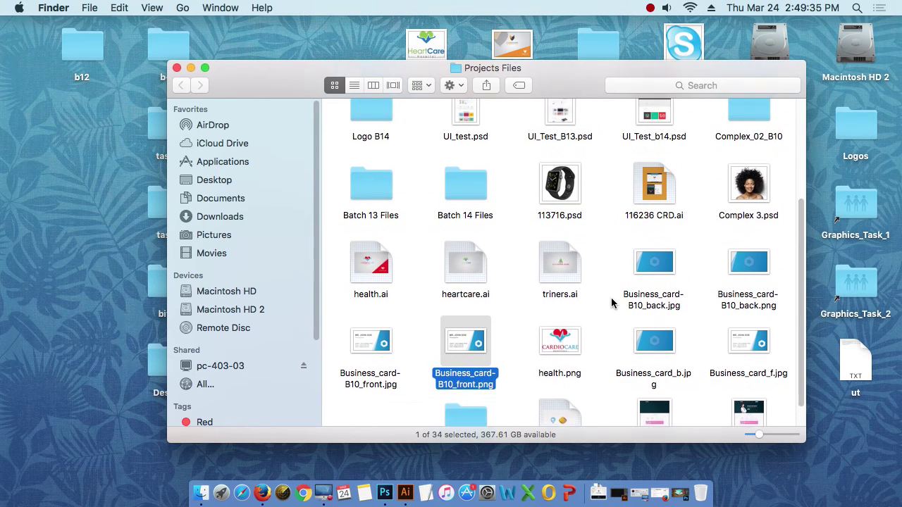
click(649, 8)
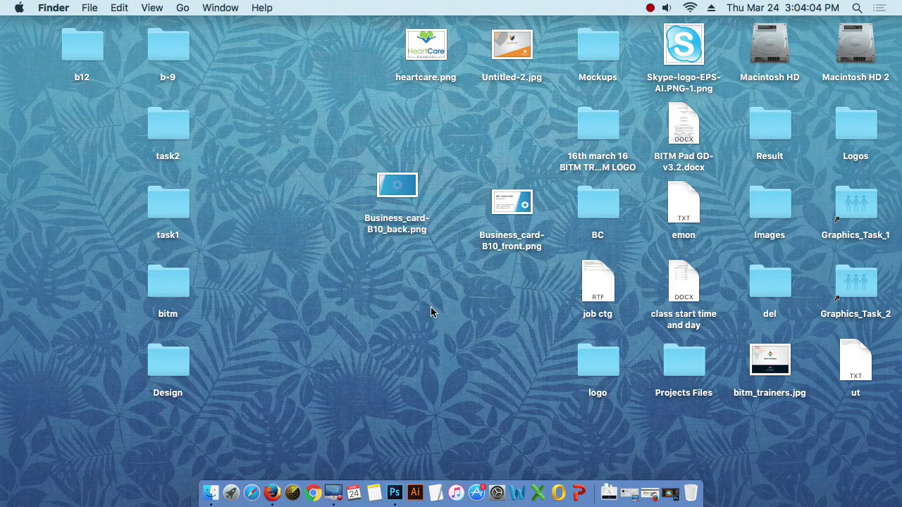
Open Business_card-B10_back.png and Business_card-B10_front.png from the desktop in Photoshop.
click(401, 188)
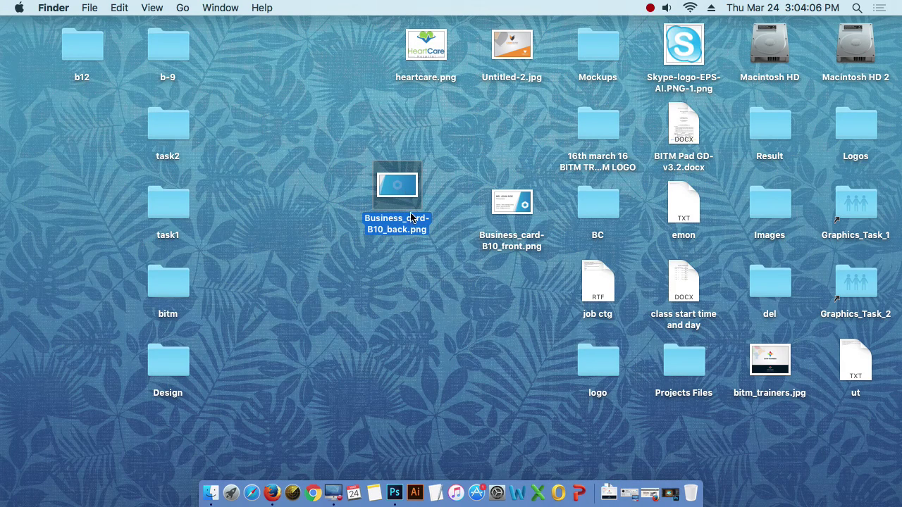
drag(413, 218, 580, 71)
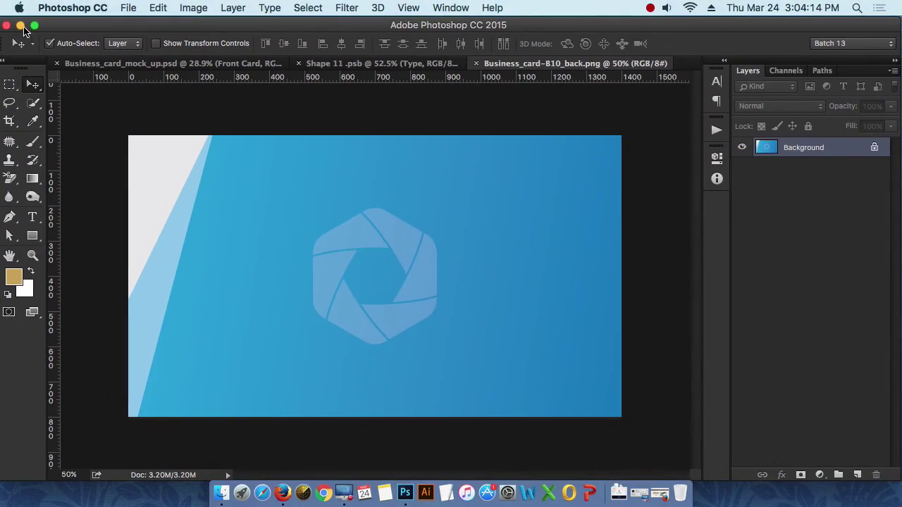
click(32, 28)
click(350, 296)
drag(512, 205, 708, 66)
Copy the entire front card artwork into Shape 11 .psb and nudge it right until it meets the canvas's right edge.
key(super+a)
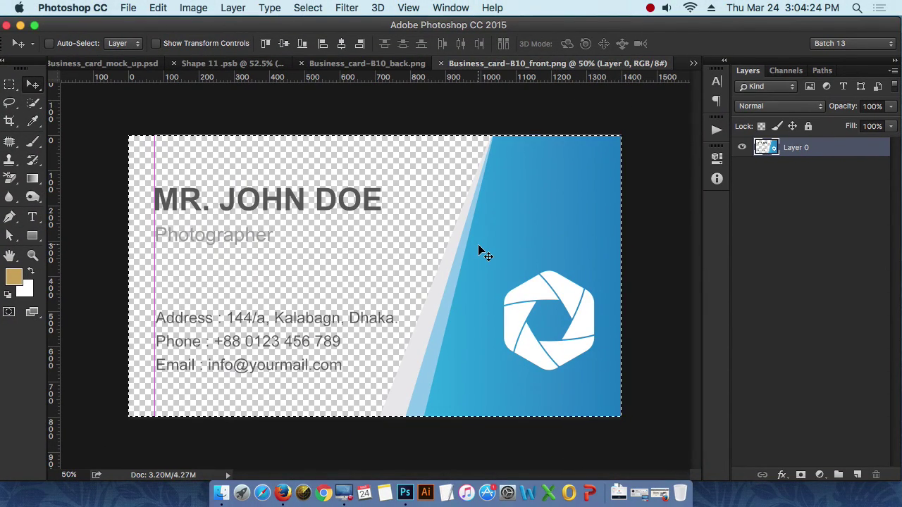
drag(478, 246, 486, 274)
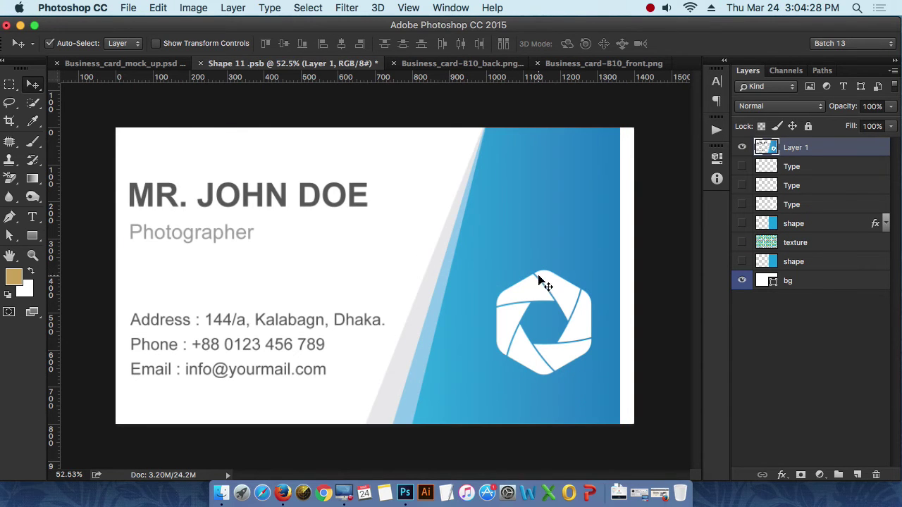
key(Right)
key(Right)
key(Right)
key(Right)
key(Right)
key(Right)
key(Right)
key(Right)
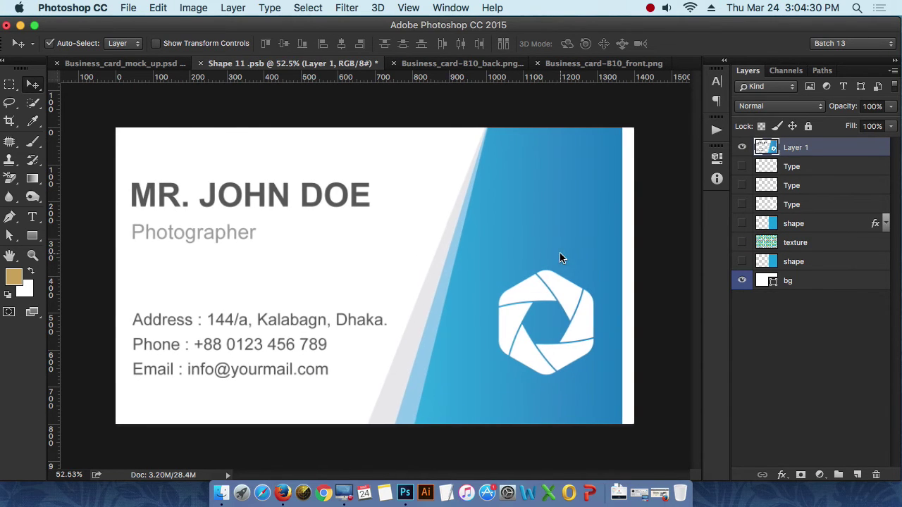
key(Right)
key(Right)
key(Right)
key(Right)
key(Right)
key(Right)
key(Right)
key(Right)
key(Right)
key(Right)
key(Right)
key(Right)
key(Right)
key(Right)
key(Right)
key(Right)
key(Right)
key(Right)
key(Right)
key(Right)
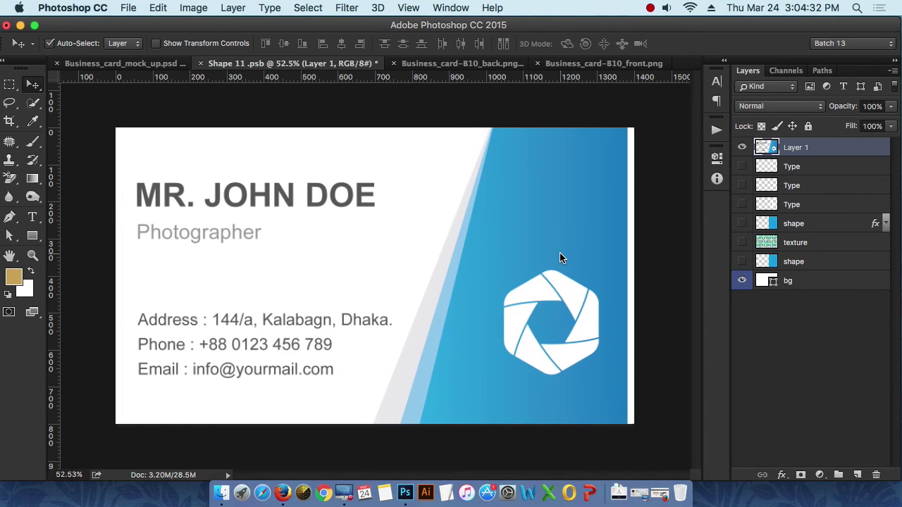
key(Right)
key(Right)
key(Right)
key(Right)
key(Right)
key(Right)
key(Right)
key(Right)
key(Right)
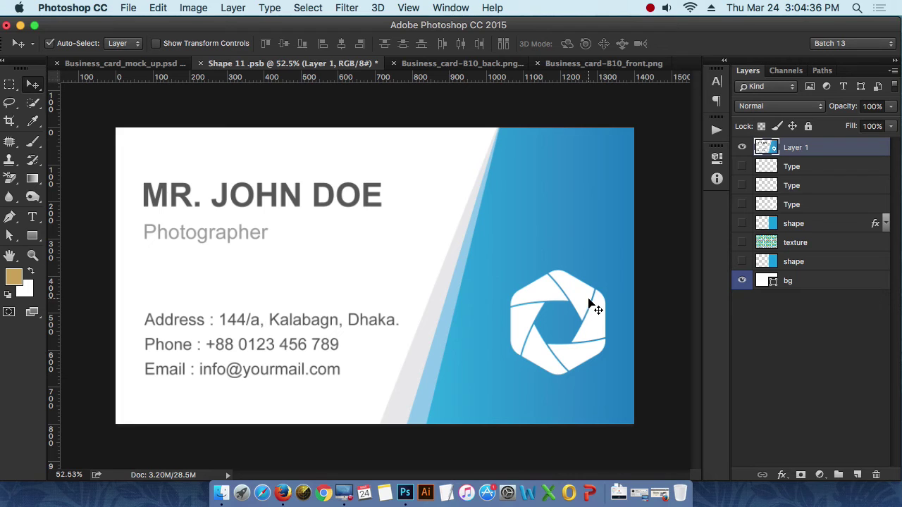
Save the Shape 11 .psb smart object and view the updated front card in Business_card_mock_up.psd up close.
key(super+s)
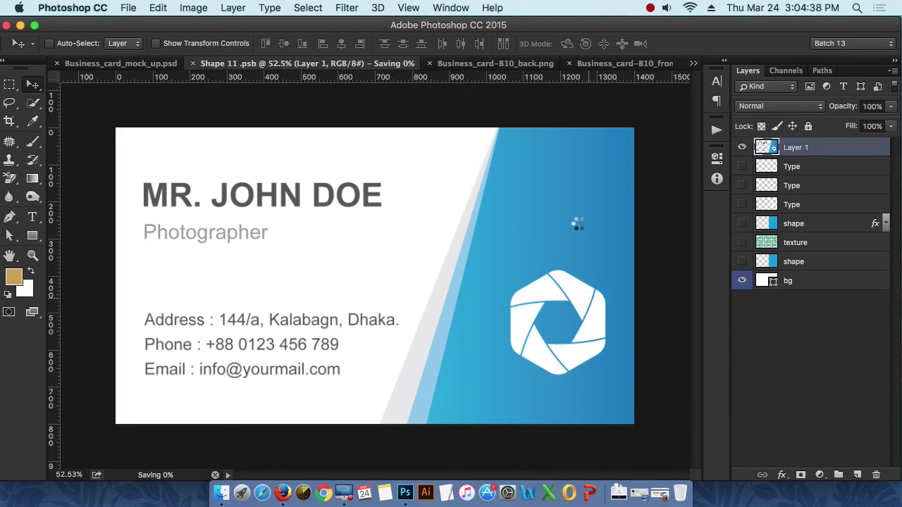
click(162, 68)
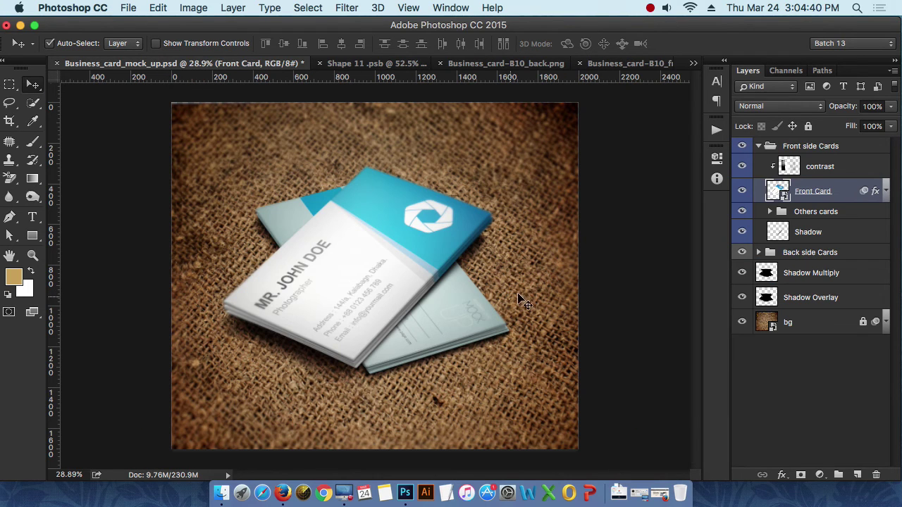
scroll(349, 306, up, 2)
scroll(346, 301, up, 4)
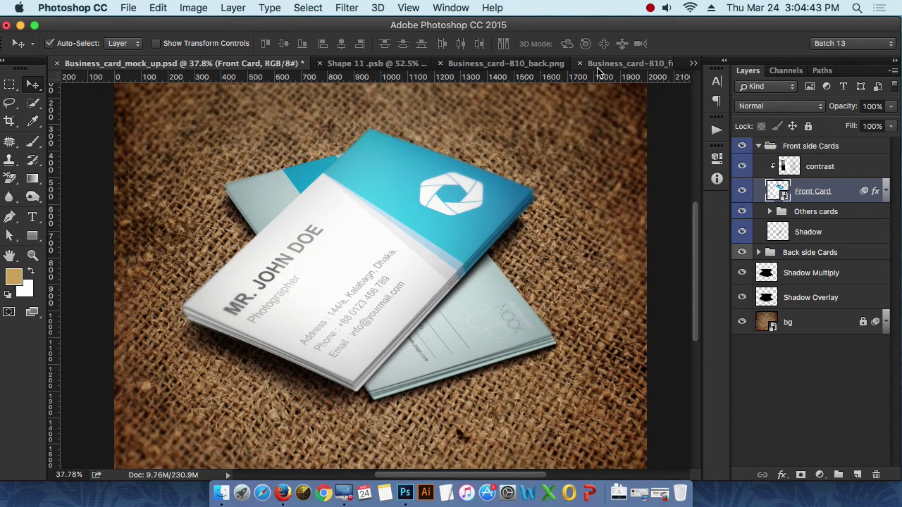
Compare the original Business_card-B10_front.png artwork with the front card rendered in the mockup.
click(597, 67)
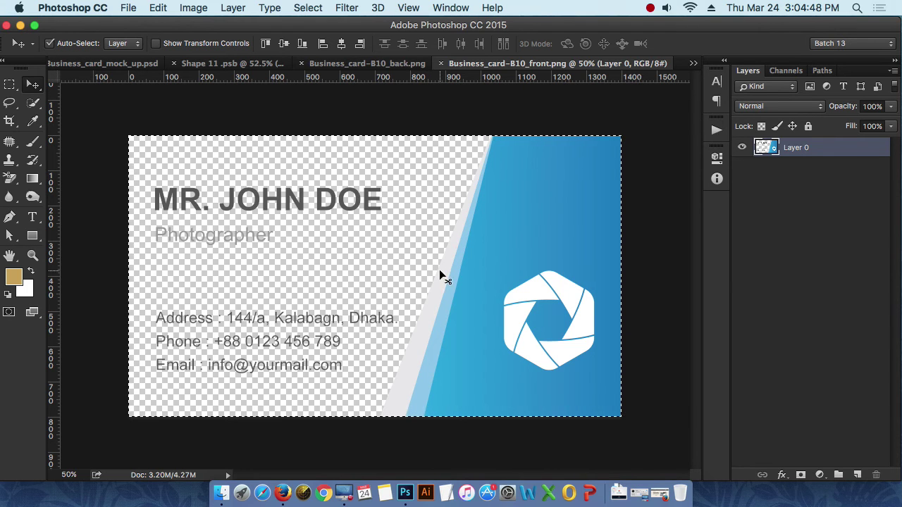
click(116, 64)
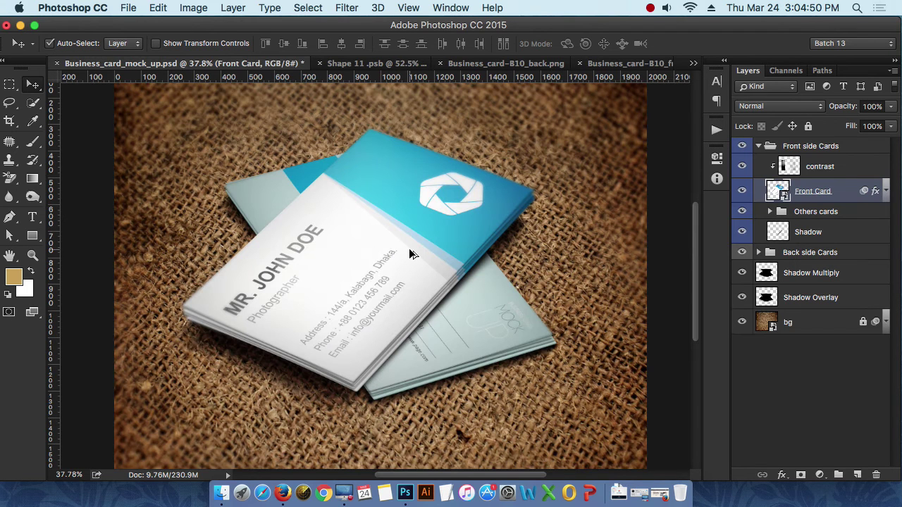
scroll(409, 249, up, 3)
scroll(416, 274, down, 3)
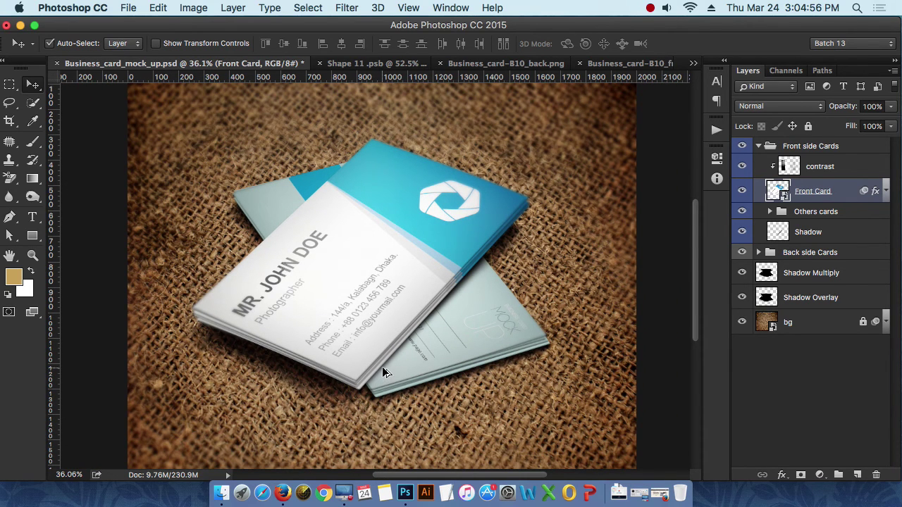
scroll(383, 372, down, 1)
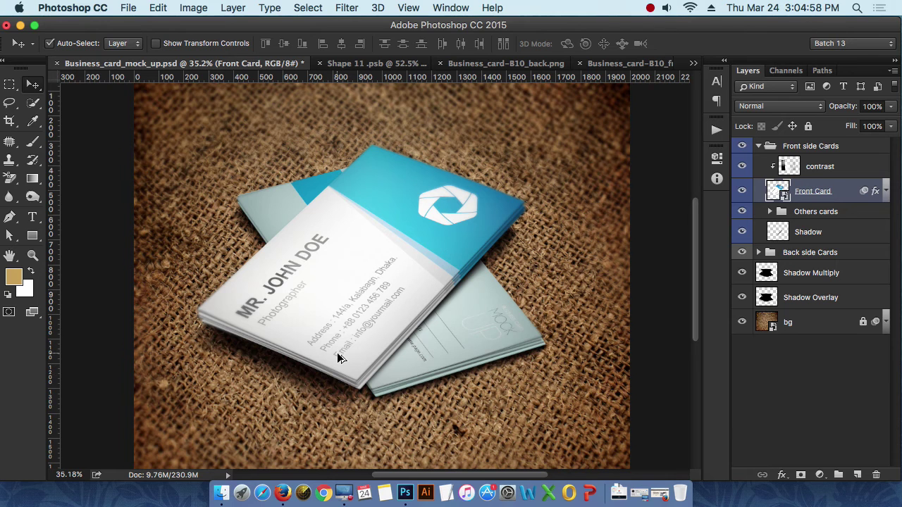
scroll(337, 356, up, 2)
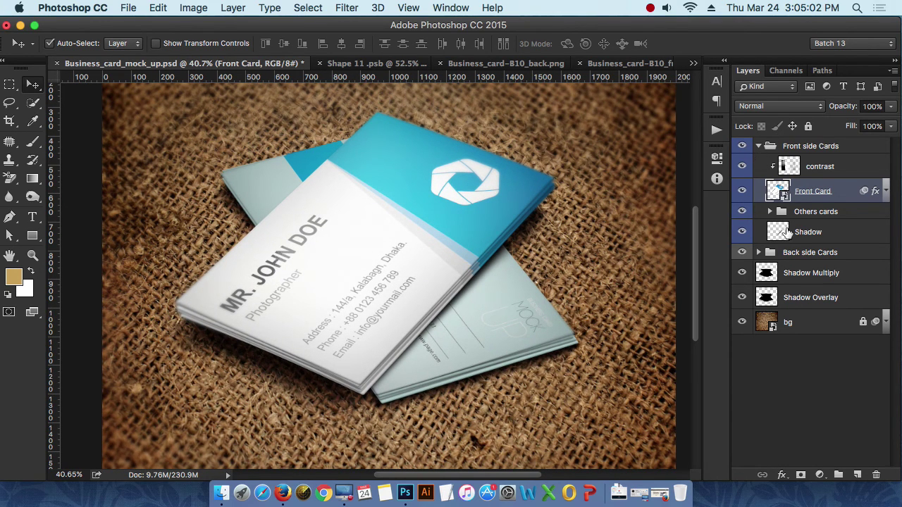
Toggle the Front Card layer's visibility to compare it with the cards beneath, and inspect the layers in its Others cards group.
click(745, 196)
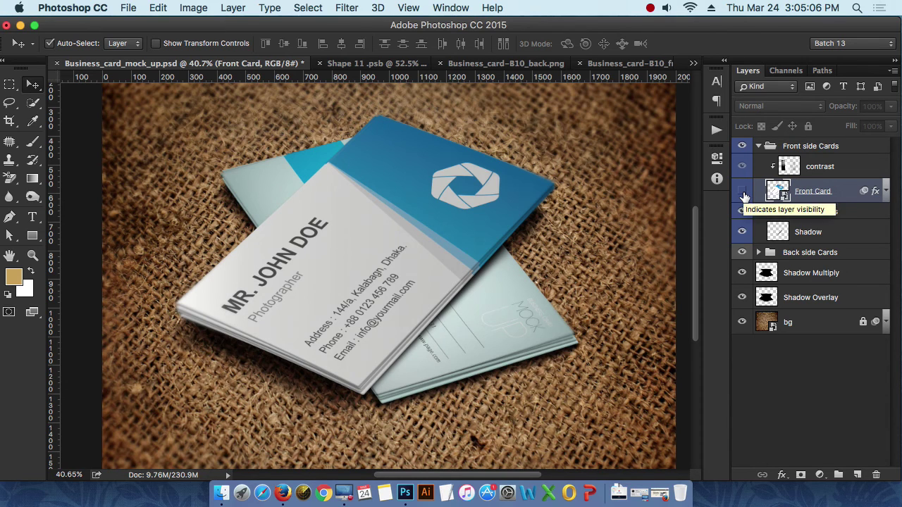
click(742, 191)
click(743, 192)
click(742, 191)
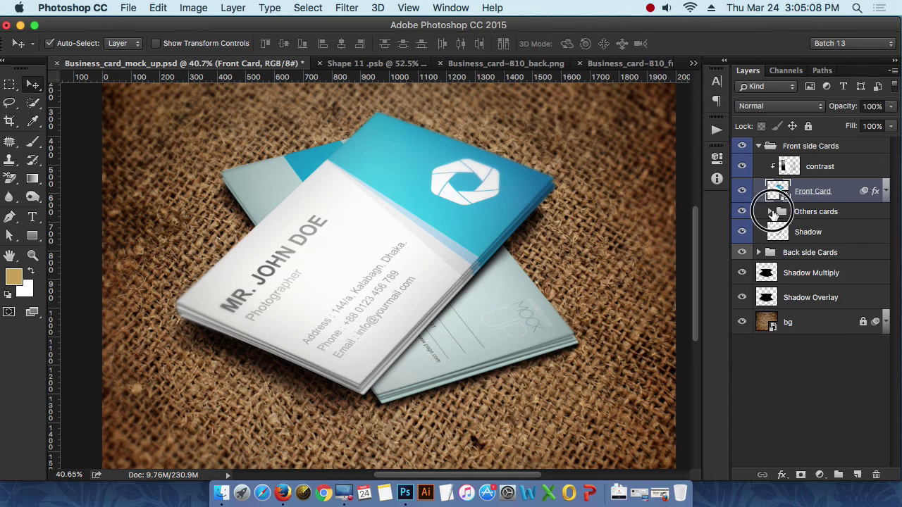
click(769, 212)
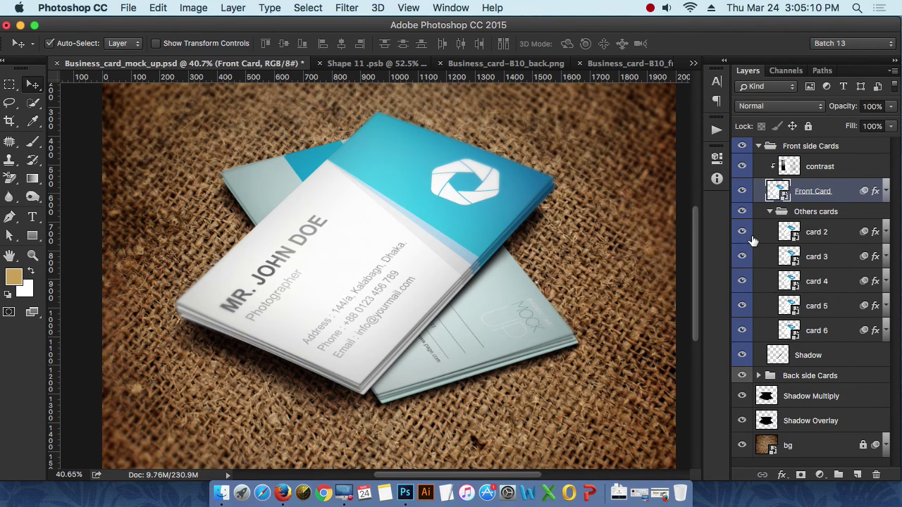
click(742, 190)
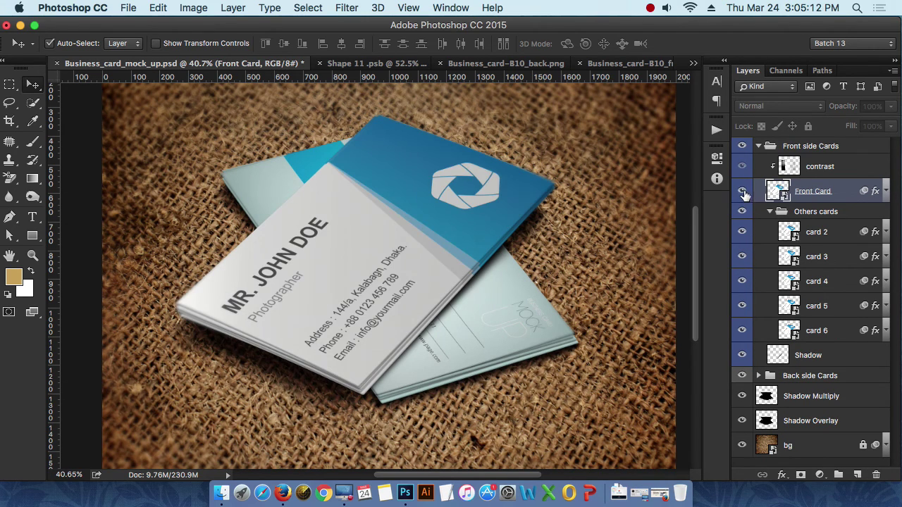
click(742, 191)
click(771, 212)
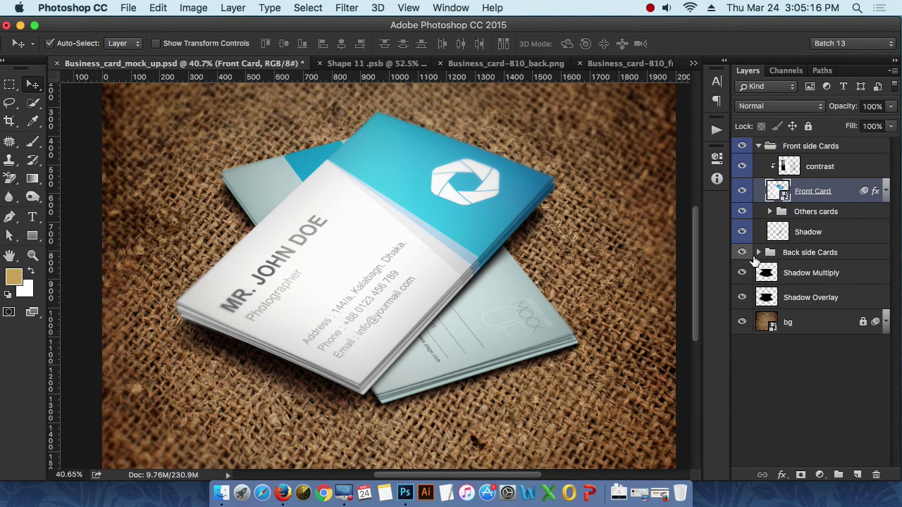
Collapse the Front side Cards group, select Back side Cards, and close Business_card-B10_front.png and Shape 11 .psb, returning to the mockup.
click(759, 146)
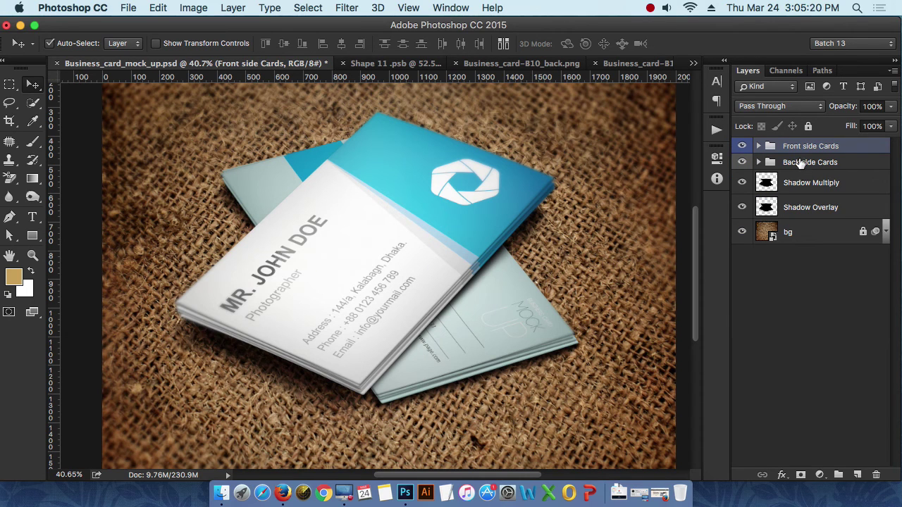
click(803, 163)
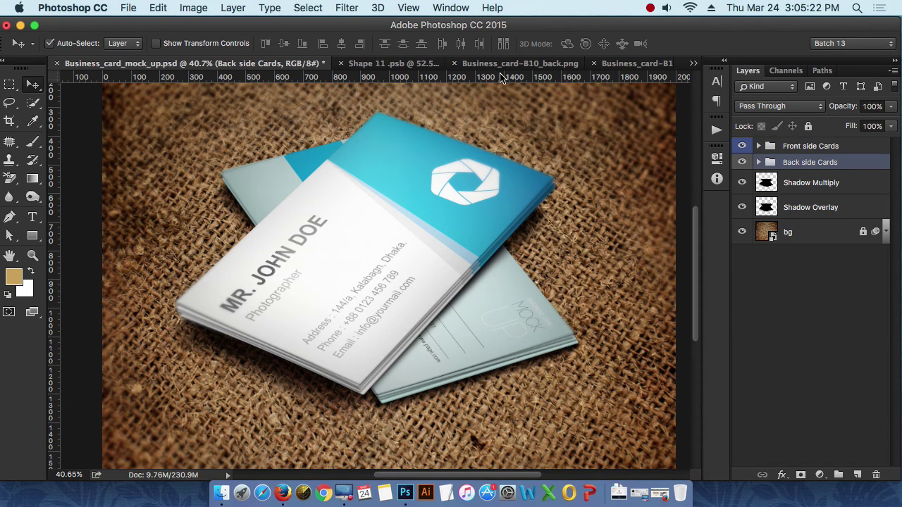
click(619, 63)
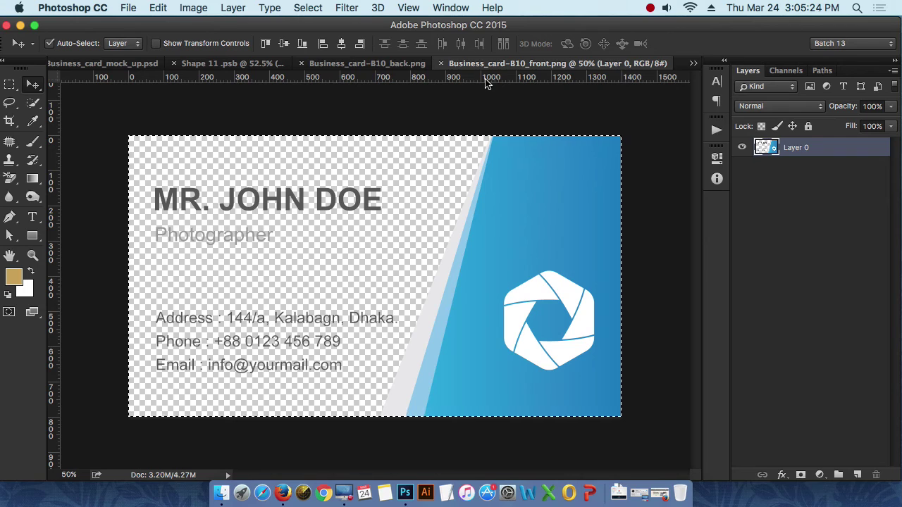
click(439, 63)
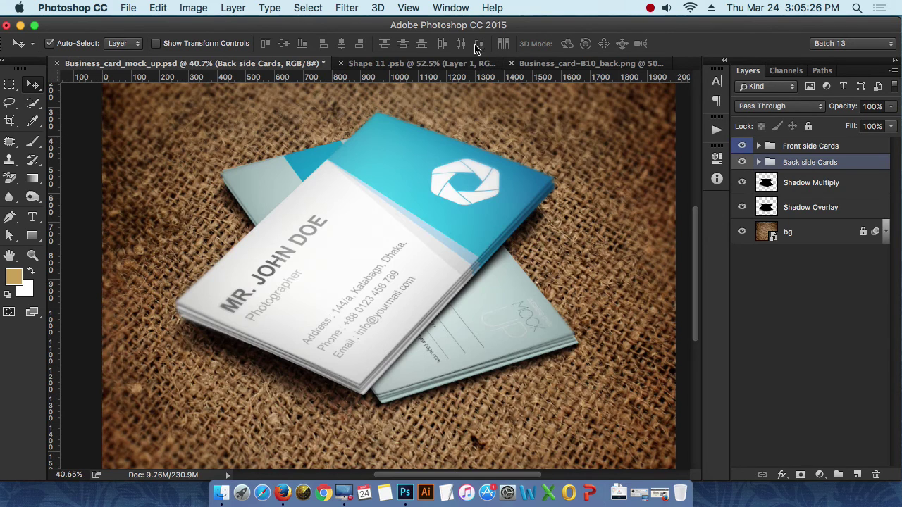
click(463, 63)
click(296, 63)
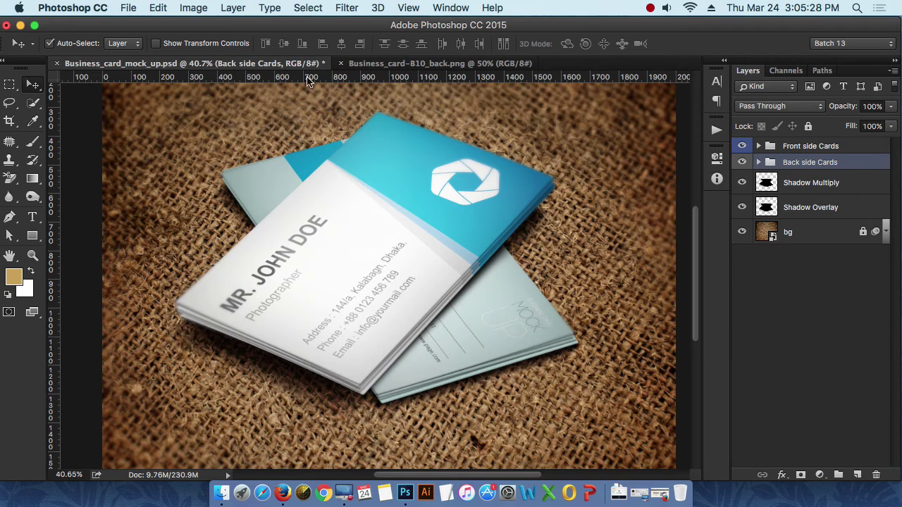
click(453, 63)
click(303, 62)
Open the Back side smart object's contents and hide all its Type and Shape layers, leaving only bg visible.
click(758, 162)
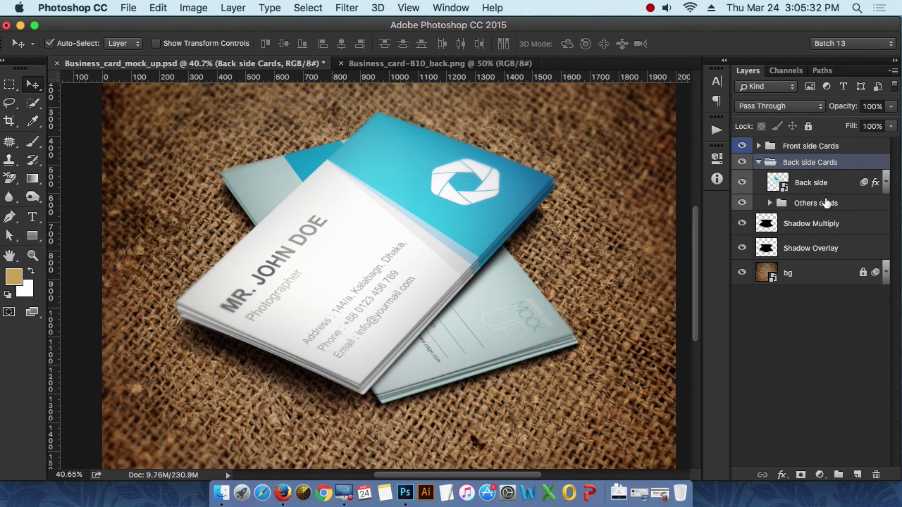
double_click(778, 183)
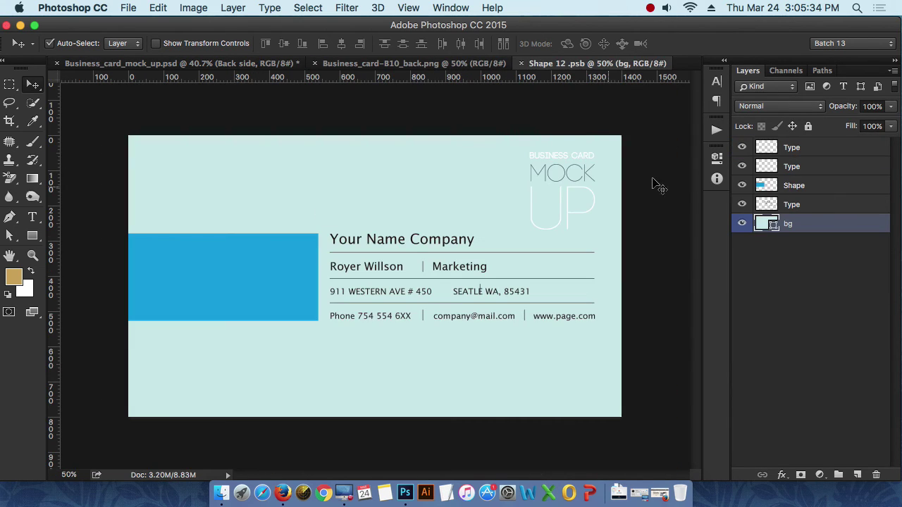
drag(742, 148, 742, 204)
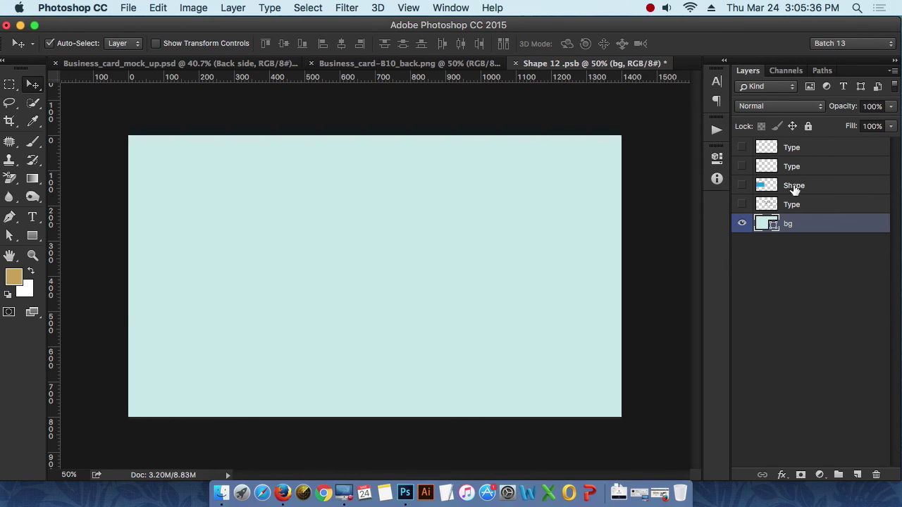
Change the fill color of the bg shape layer in Shape 12 .psb to white.
double_click(773, 224)
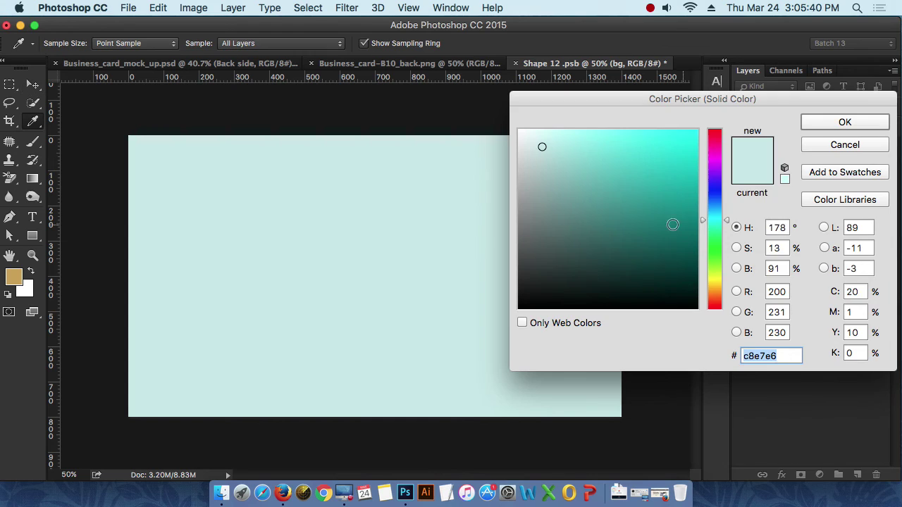
drag(559, 160, 506, 125)
click(842, 123)
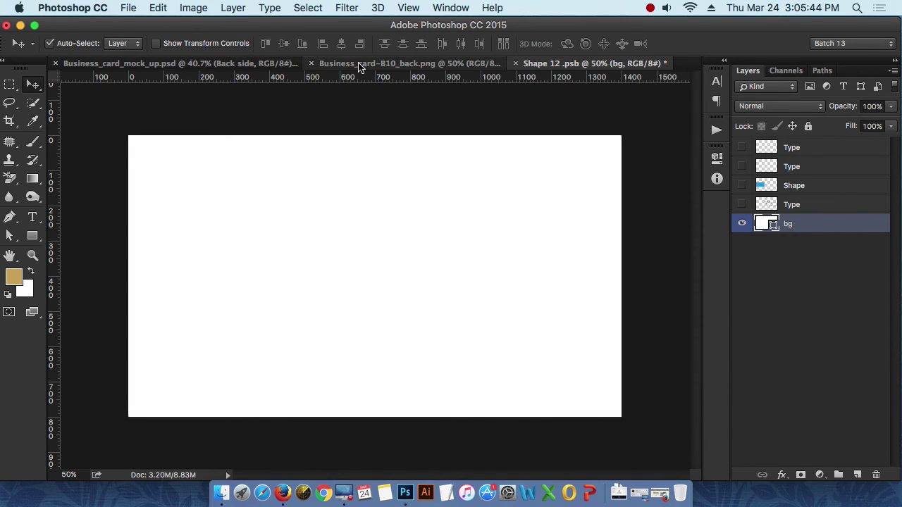
Copy the whole Business_card-B10_back.png artwork into Shape 12 .psb above bg, save the smart object, and return to Business_card_mock_up.psd.
click(391, 64)
key(ctrl+a)
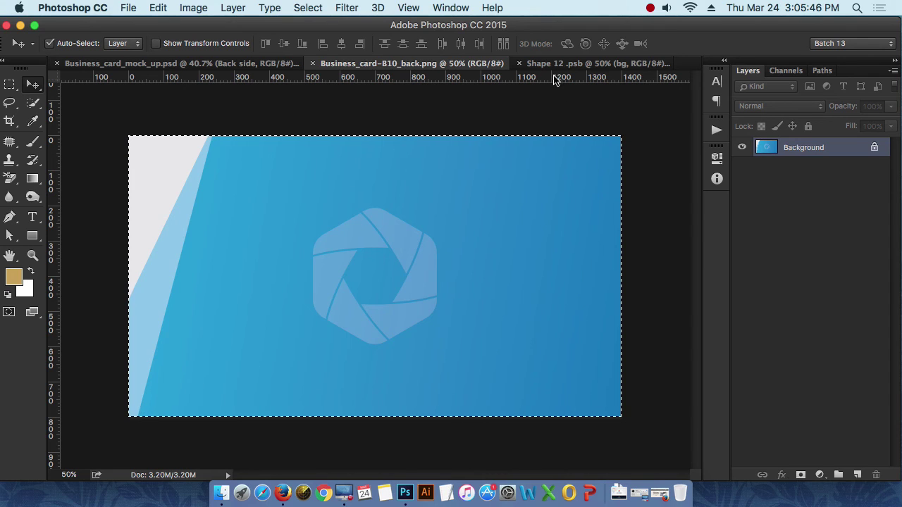
click(599, 63)
key(super+v)
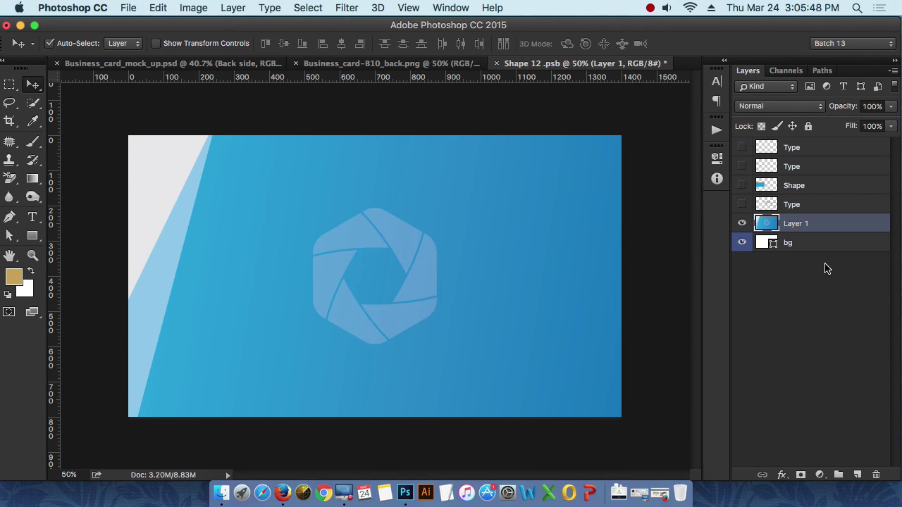
key(super+s)
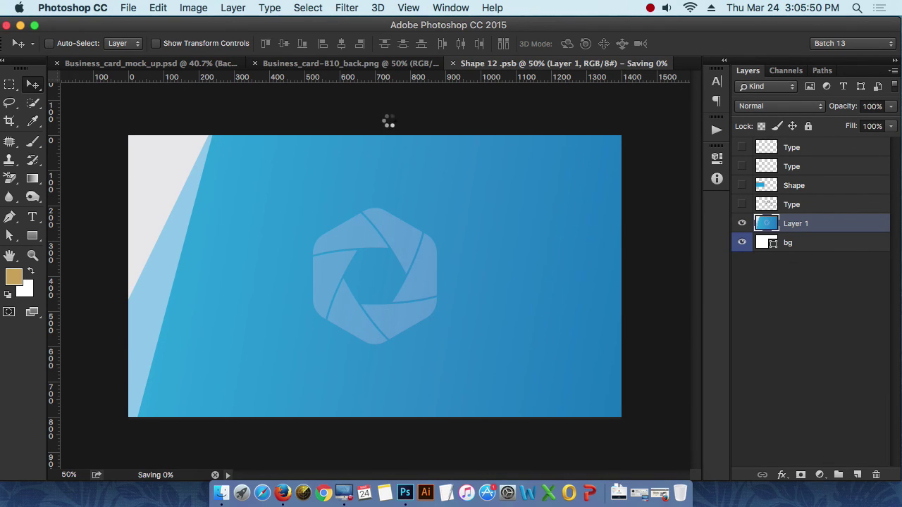
click(212, 63)
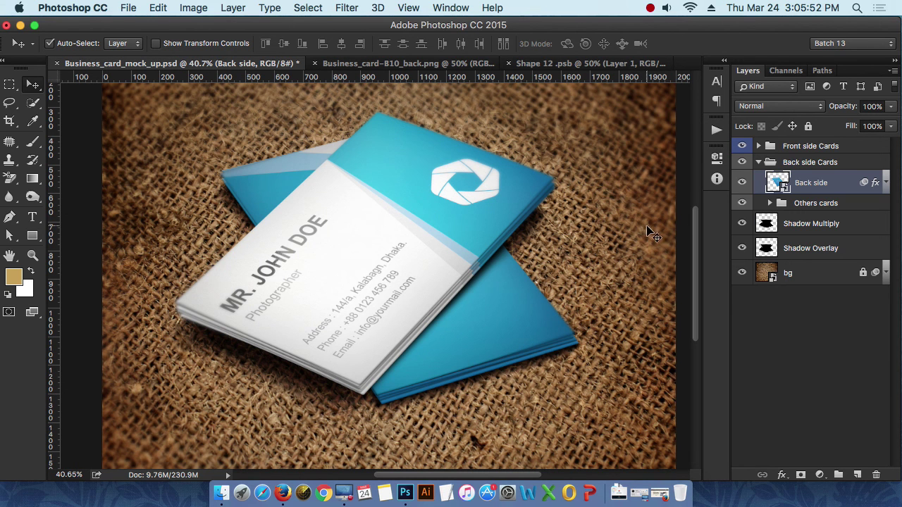
Hide the Front side Cards group and expand the Back side Cards group with its Others cards subgroup.
click(758, 163)
click(743, 147)
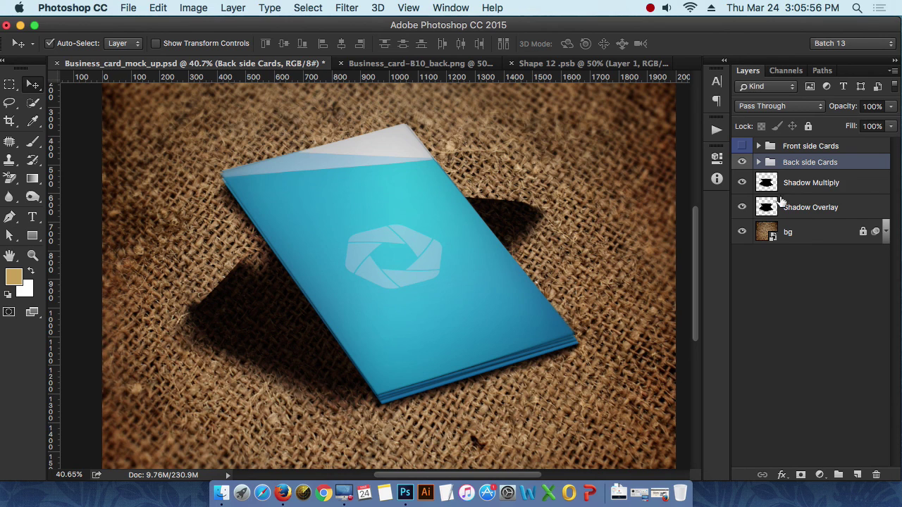
click(759, 162)
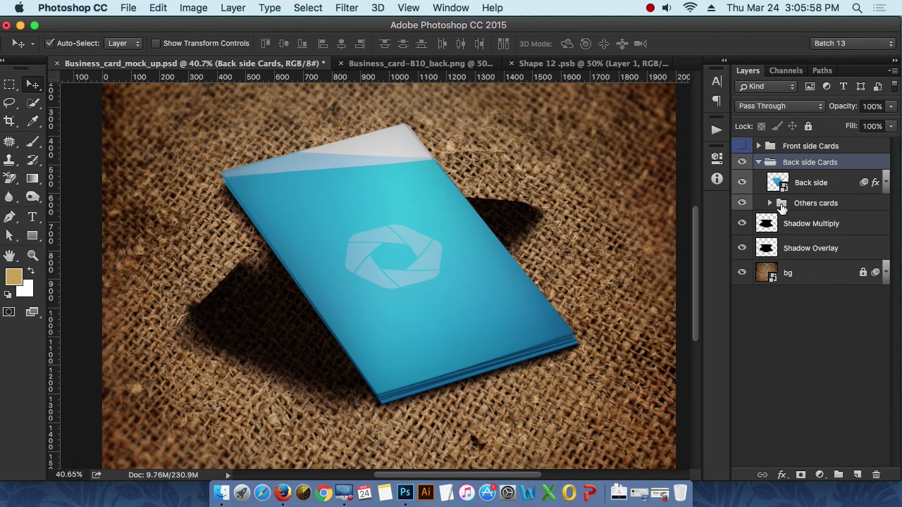
click(770, 203)
Toggle the visibility of Back side and the Others cards layers to inspect the stacked back cards, then collapse both groups.
click(742, 183)
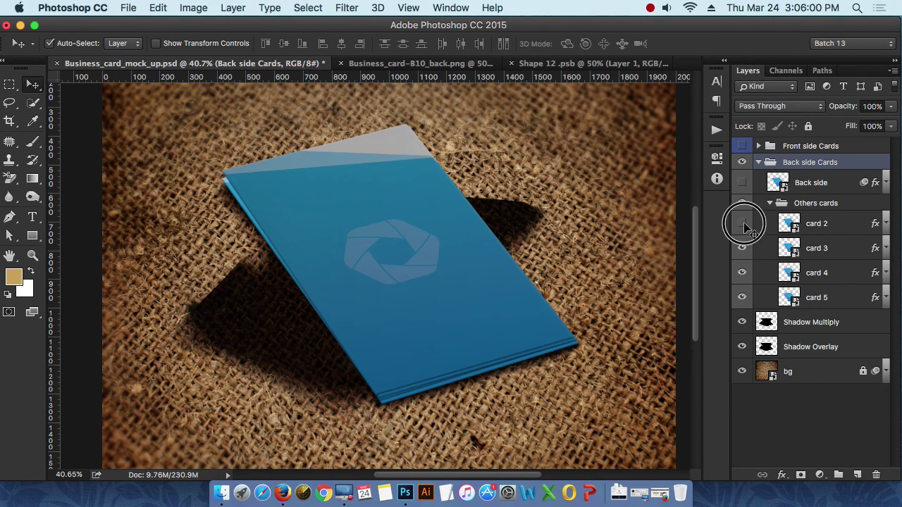
click(742, 223)
click(742, 248)
click(742, 273)
drag(742, 273, 741, 218)
click(770, 203)
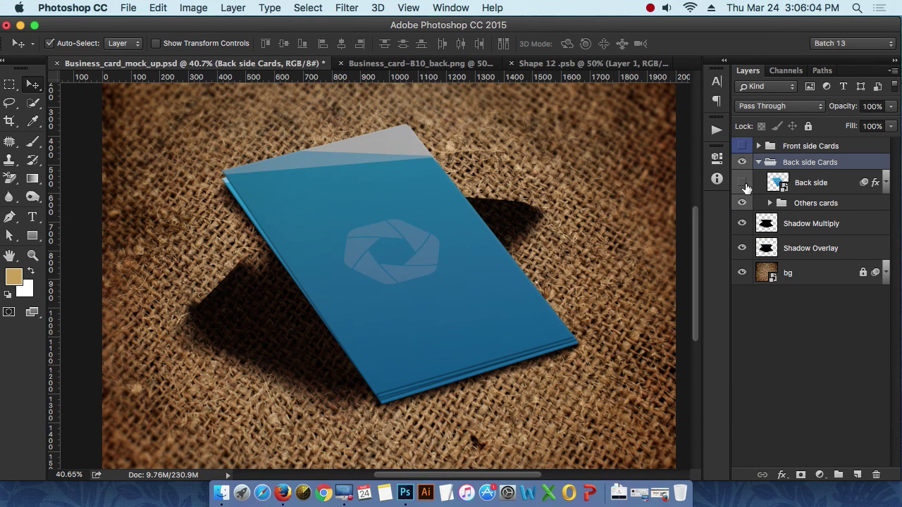
click(742, 183)
click(758, 162)
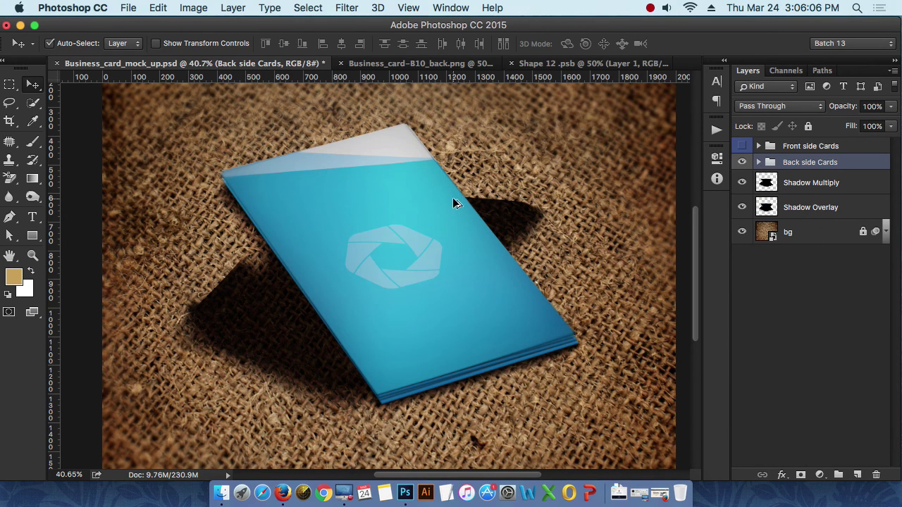